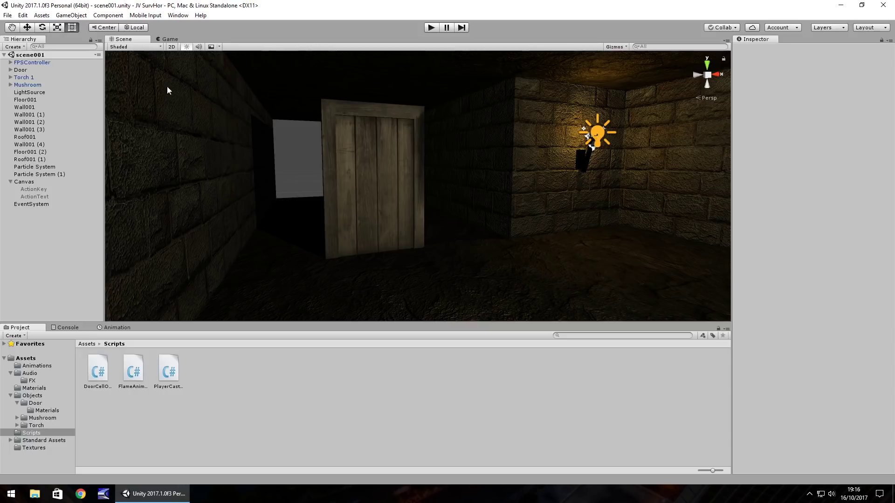
Step: Add a Raw Image UI element to the scene's canvas and frame it in the Scene view
left_click(72, 16)
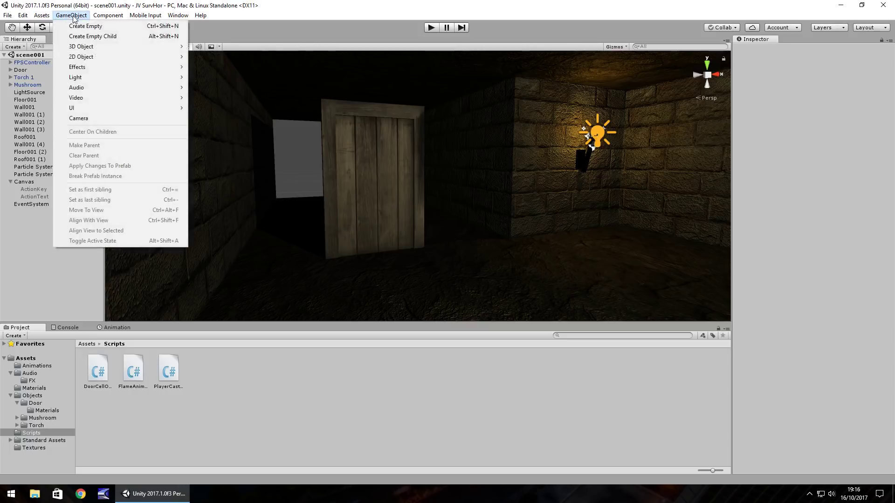
mouse_move(80, 111)
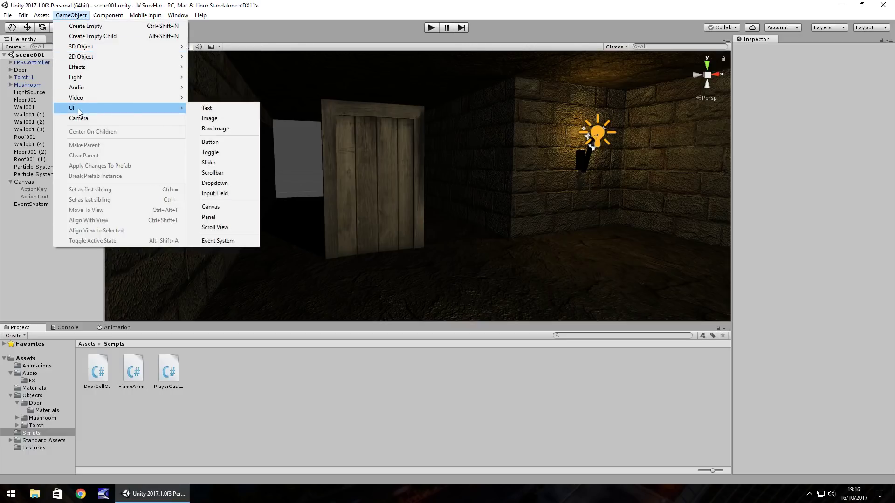
left_click(247, 129)
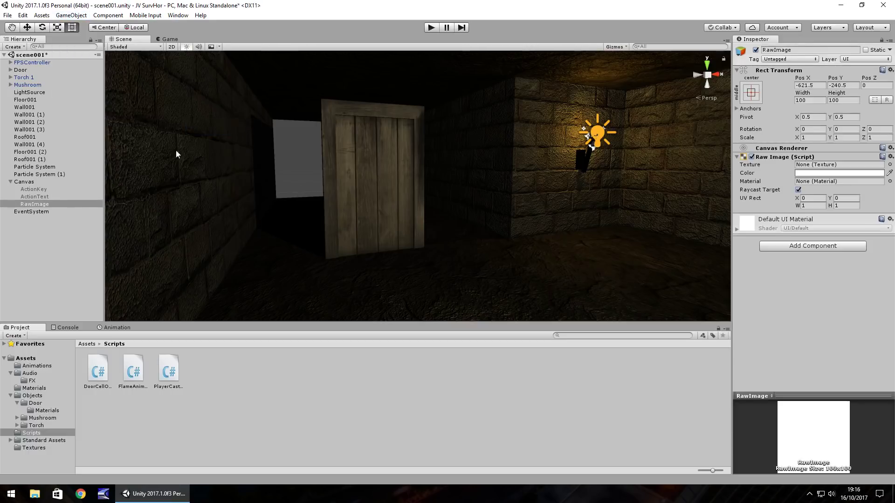
double_click(40, 204)
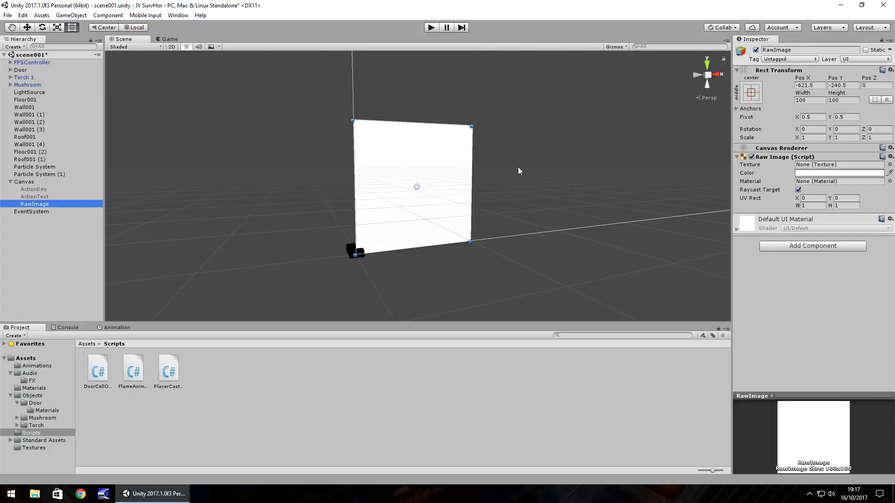
Step: Anchor the raw image to middle centre with Pos X 0 and Pos Y 0, and check it in play mode
left_click(751, 92)
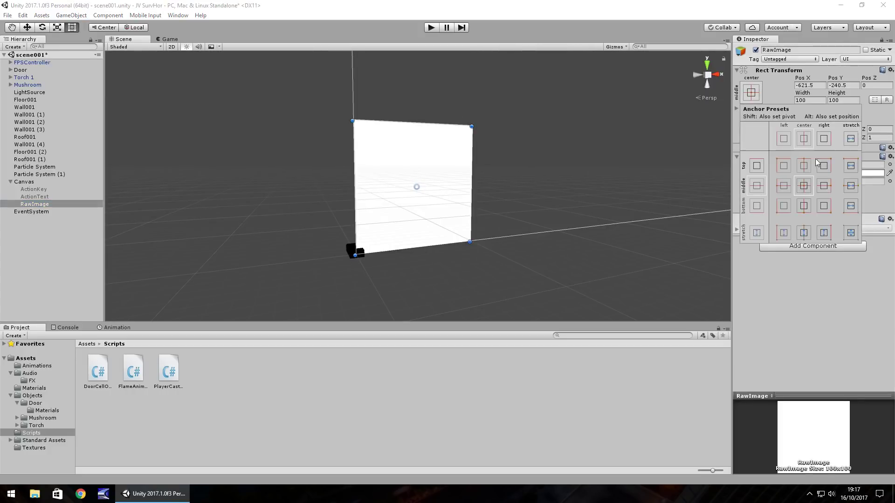
left_click(806, 188)
left_click(797, 85)
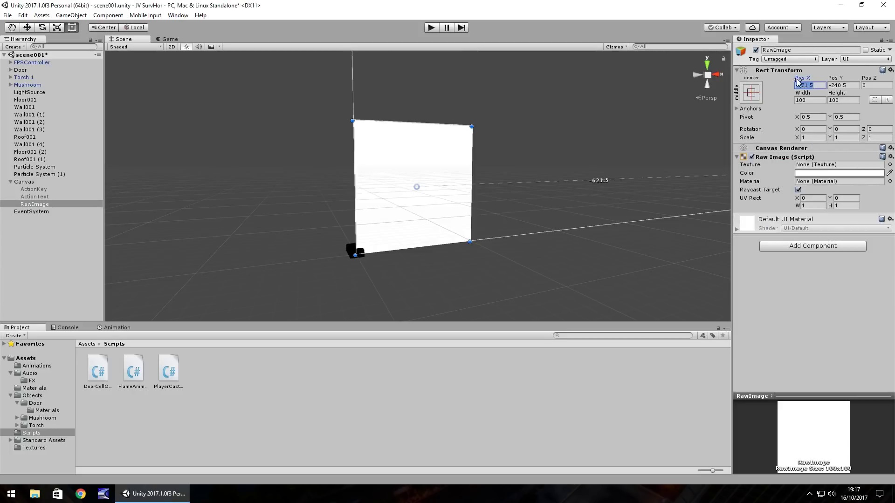
type("0")
key("Tab")
type("0")
left_click(35, 205)
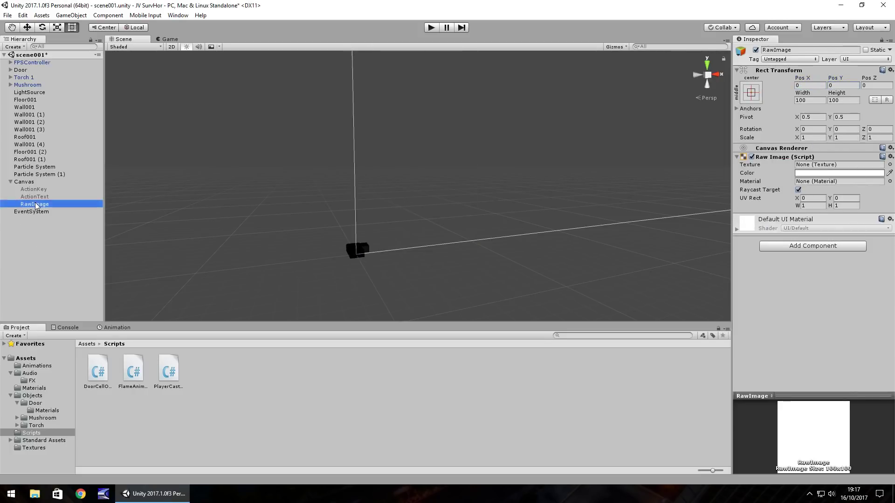
double_click(35, 205)
scroll(394, 166, "down", 4)
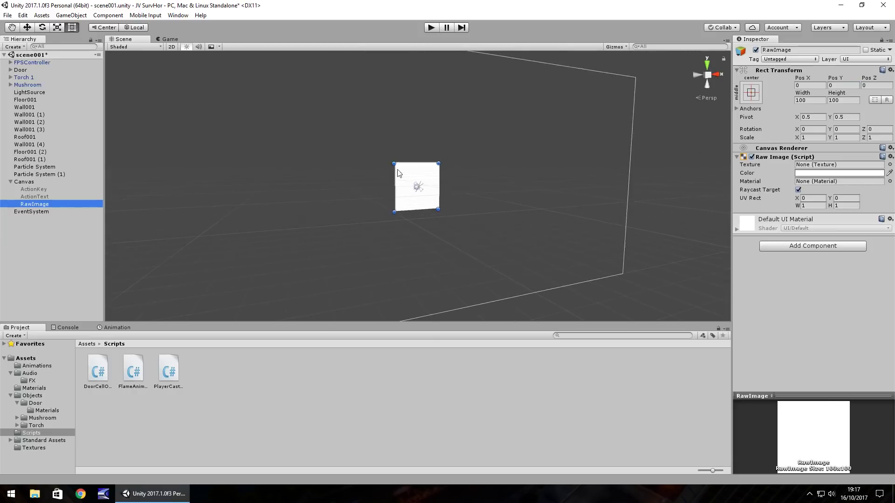
scroll(394, 179, "down", 1)
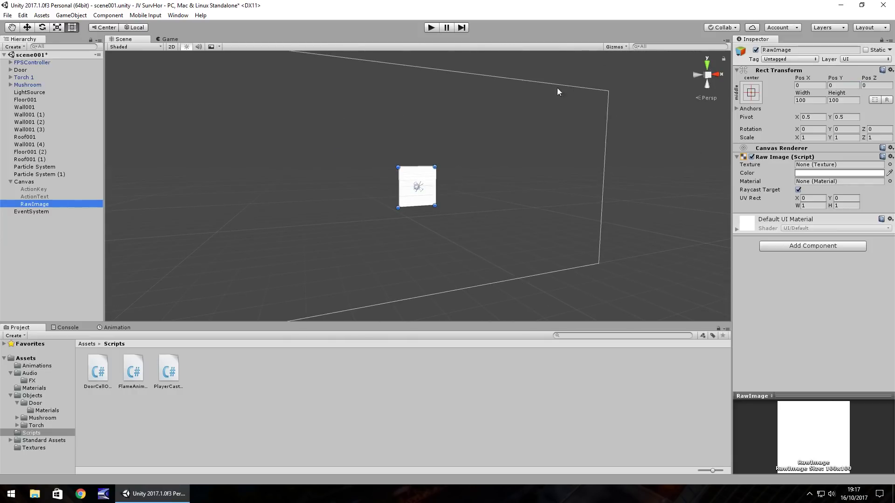
left_click(432, 27)
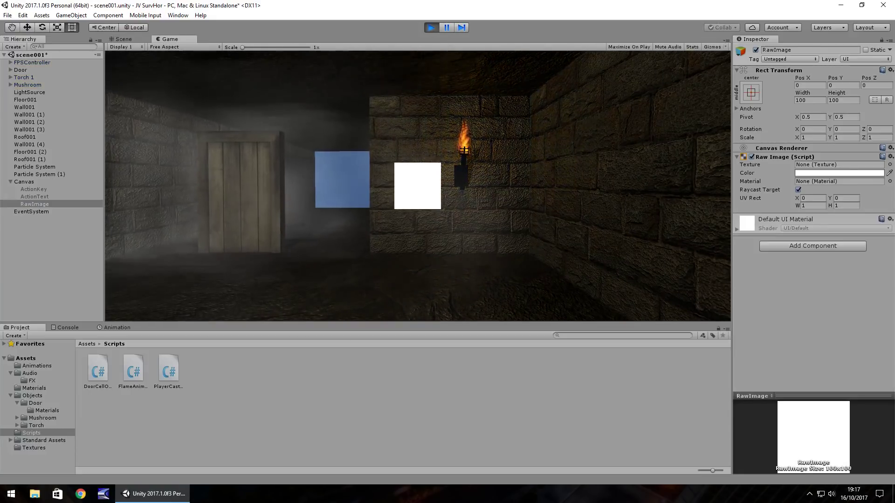
key("ctrl+p")
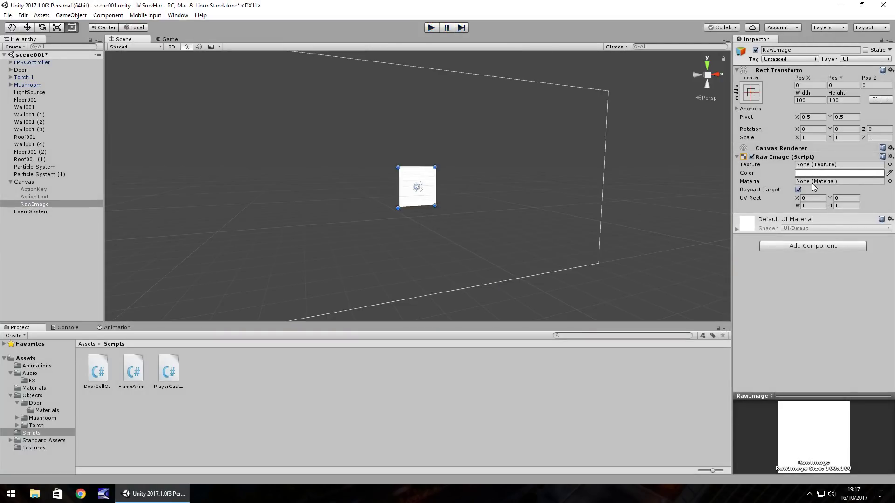
Step: Set the raw image's width and height to 2 and preview it in play mode
left_click(812, 100)
type("2")
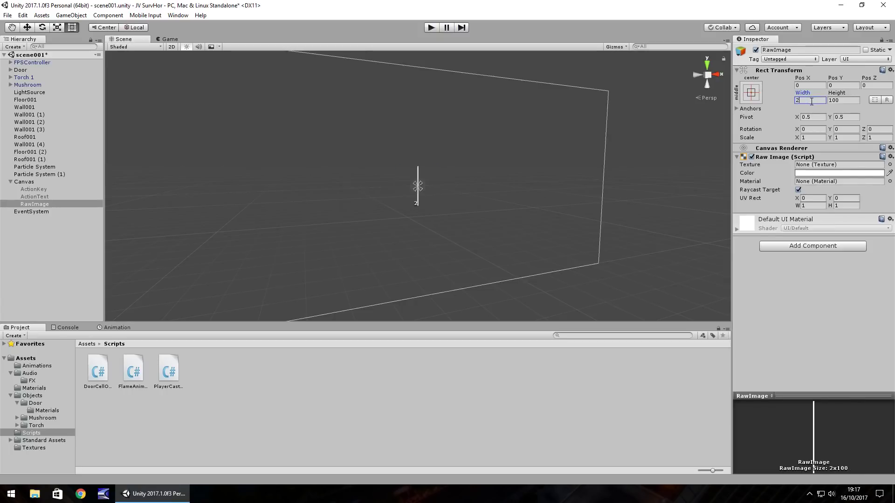
left_click(839, 101)
type("2")
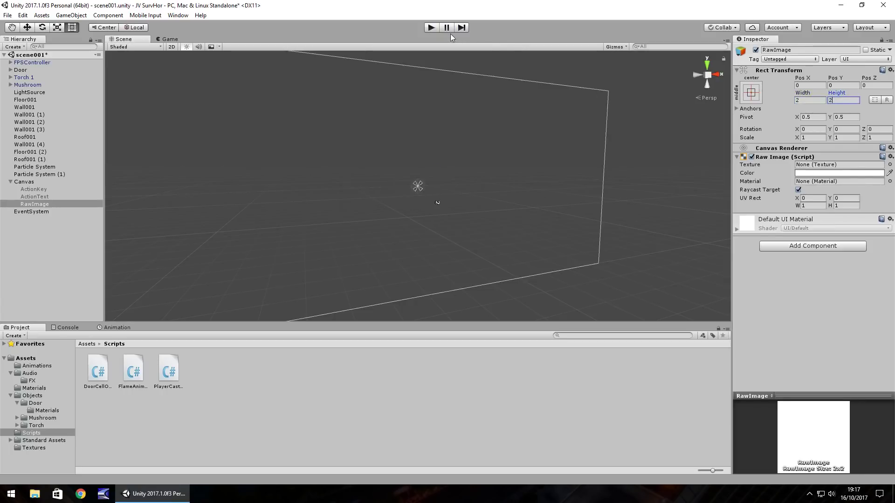
left_click(431, 27)
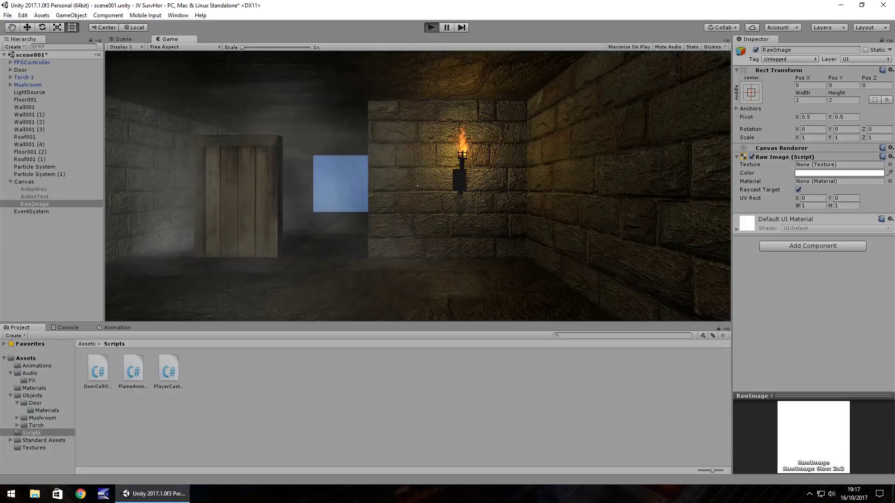
key("ctrl+p")
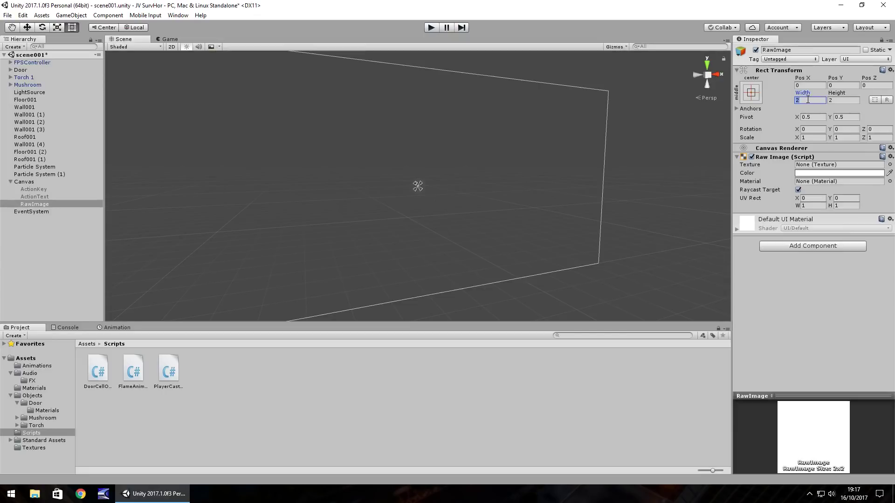
Step: Set the raw image's width and height to 4 and preview the centre dot in play mode
type("4")
key("Tab")
type("4")
left_click(430, 28)
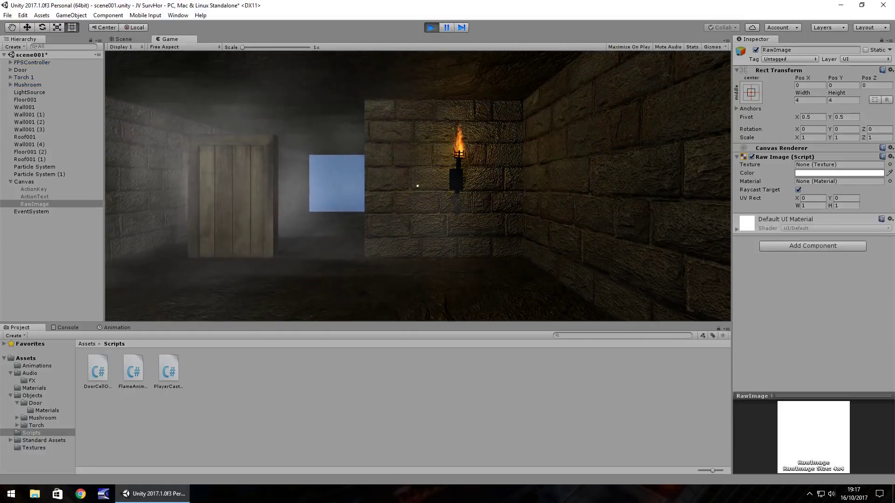
key("ctrl+p")
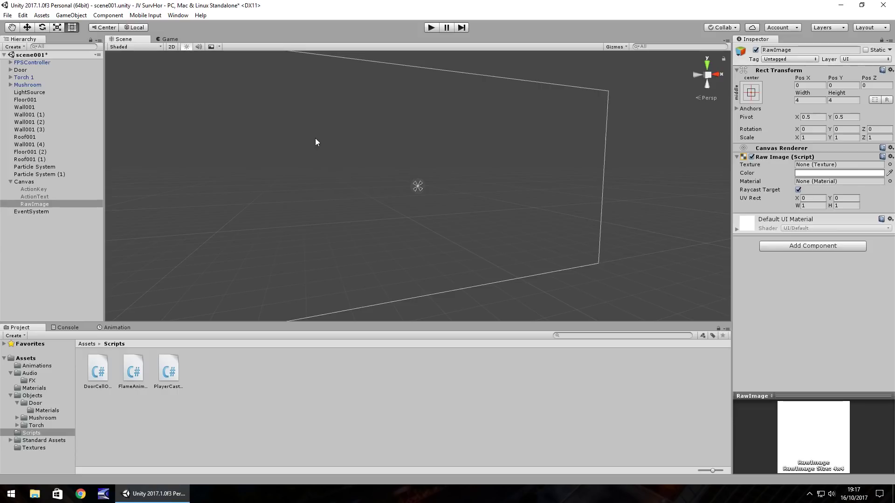
Step: Duplicate the centre square, place the copy to its right at about Pos X 5.85, and set the copy's height to 8
double_click(35, 203)
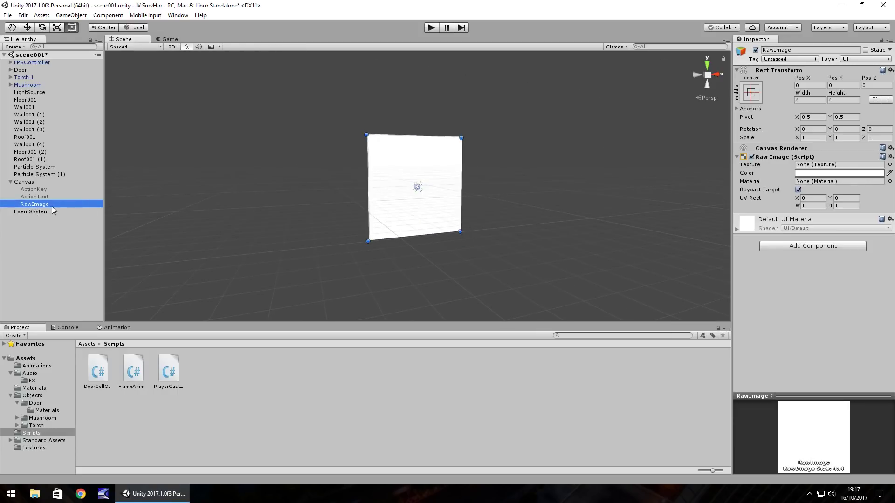
scroll(333, 176, "down", 2)
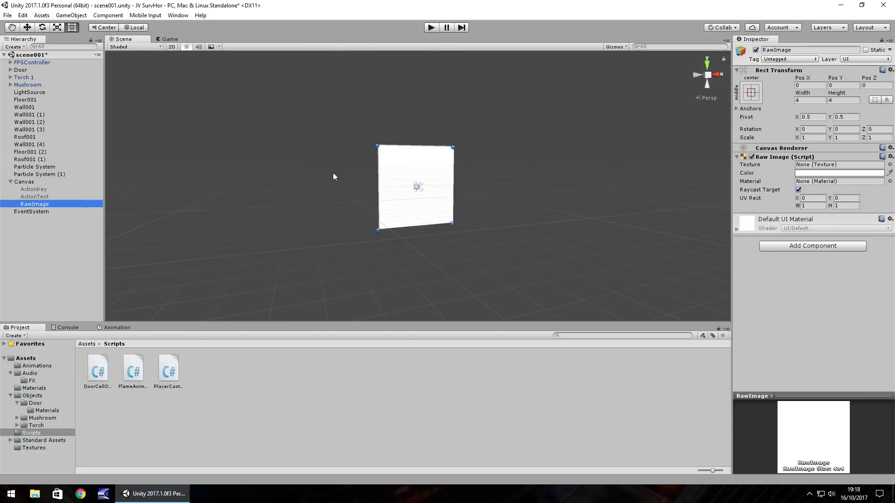
left_click(42, 204)
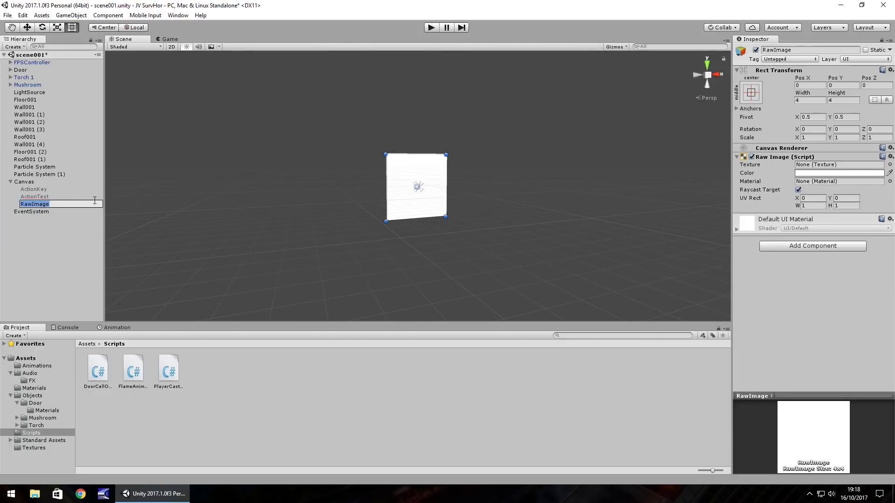
key("ctrl+d")
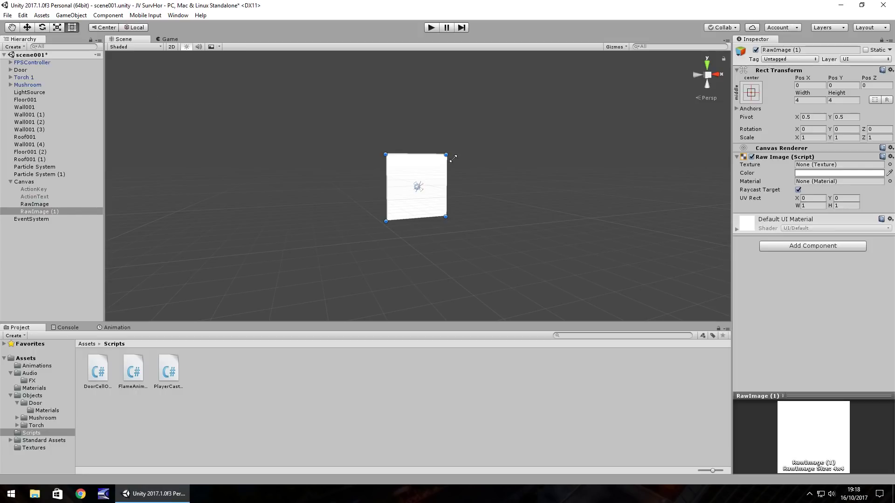
left_click_drag(406, 176, 474, 175)
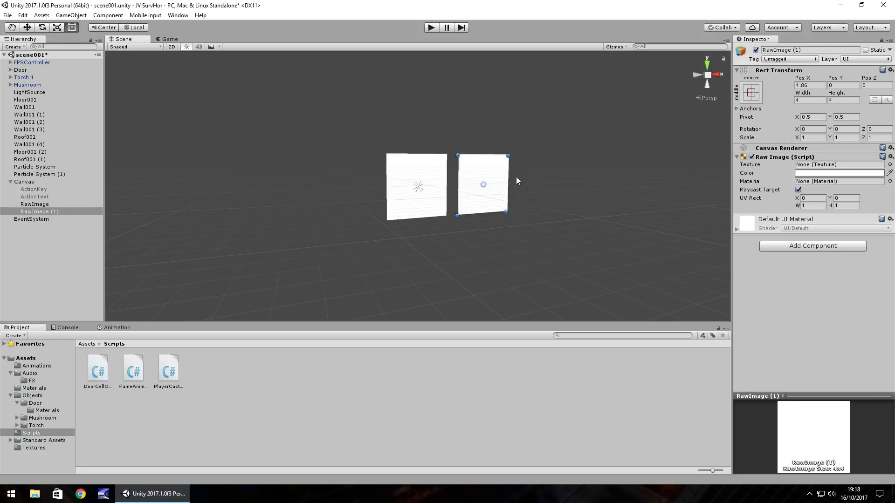
left_click_drag(499, 173, 517, 173)
left_click(849, 100)
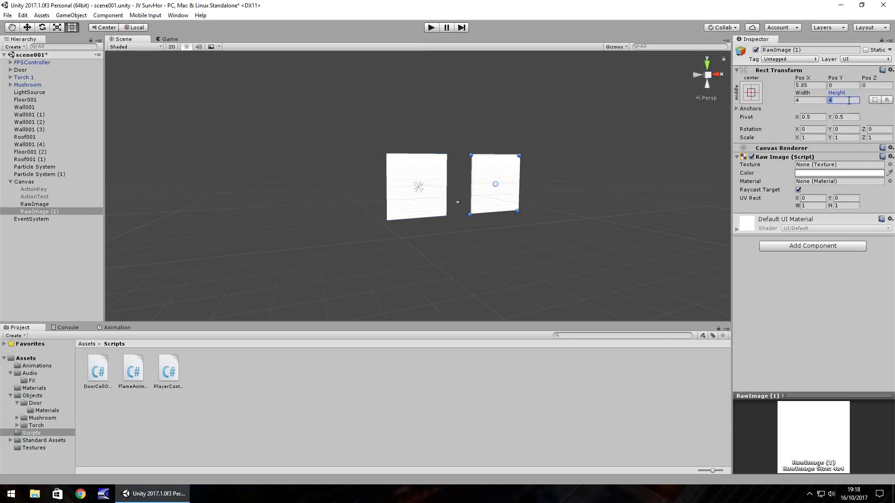
type("8")
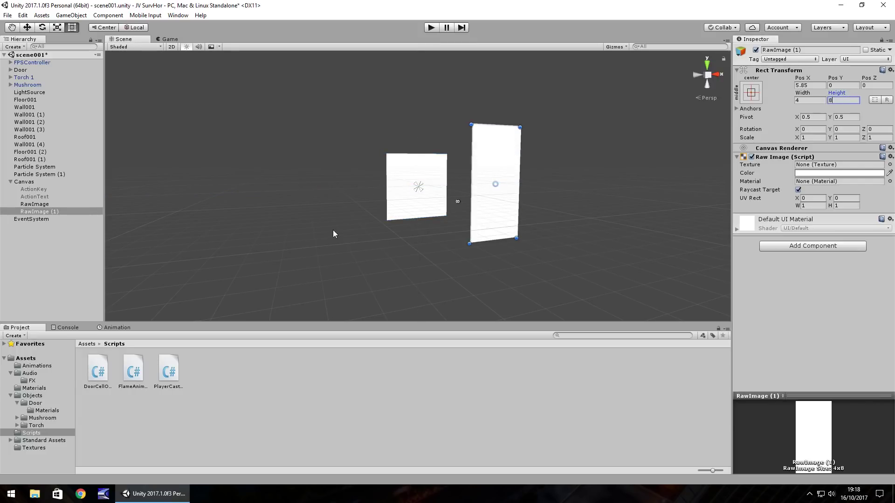
Step: Duplicate the tall bar, place the copy left of the square at about Pos X -5.85, and preview in play mode
left_click(39, 212)
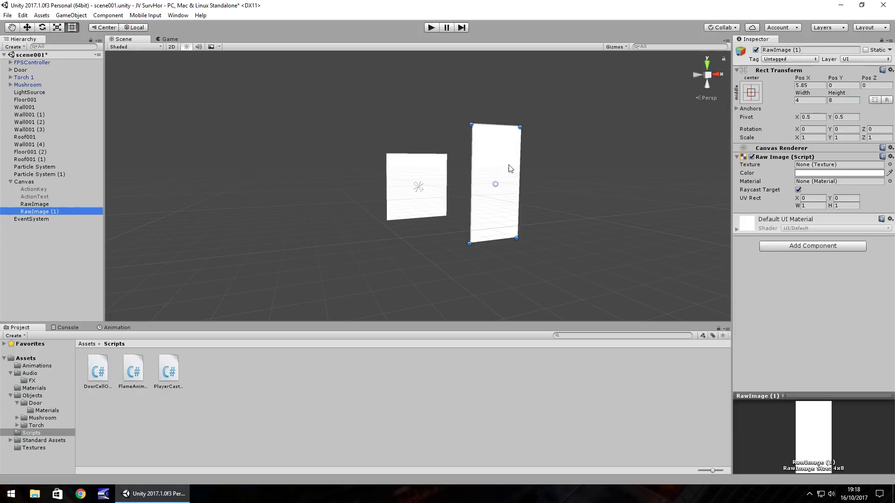
key("ctrl+d")
left_click_drag(508, 172, 328, 177)
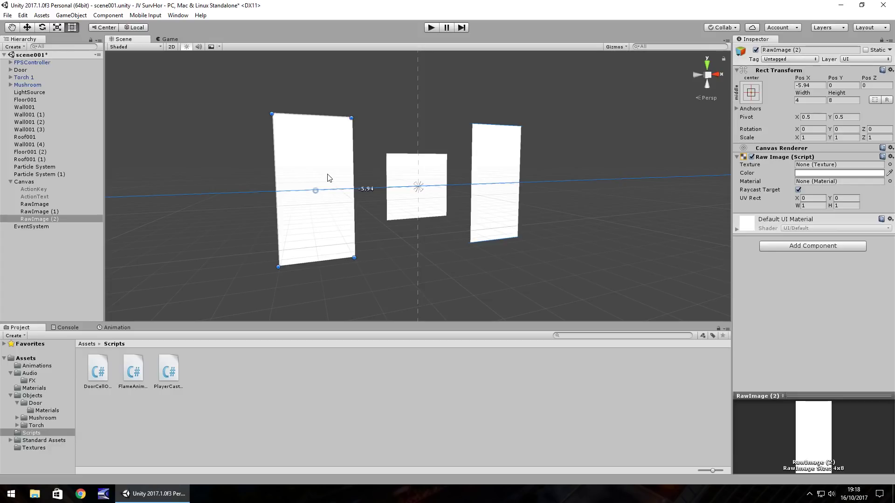
key("q")
left_click_drag(564, 165, 506, 165)
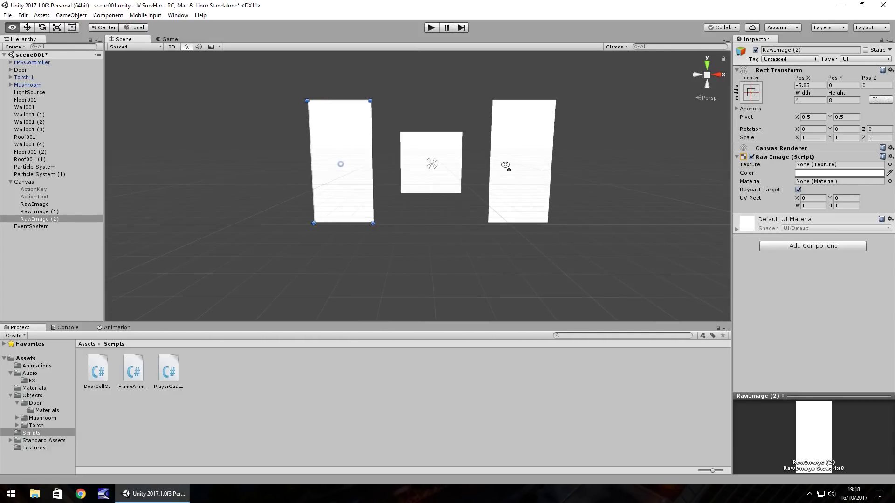
left_click(432, 28)
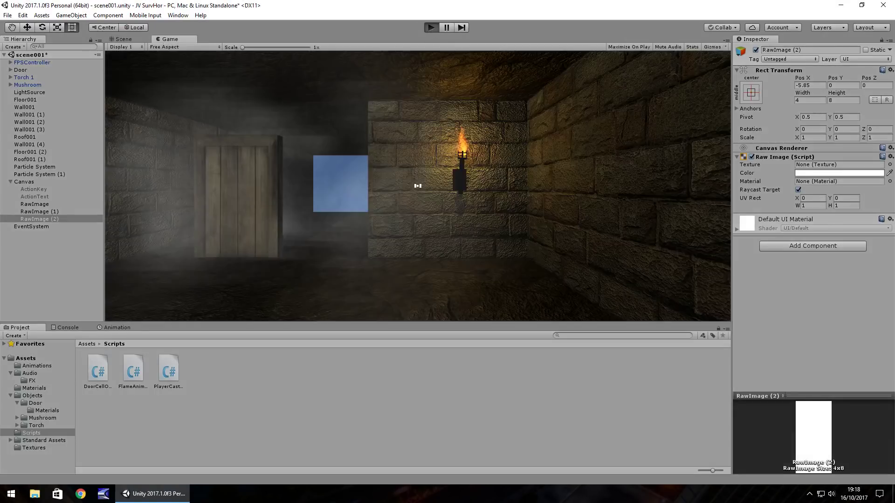
key("ctrl+p")
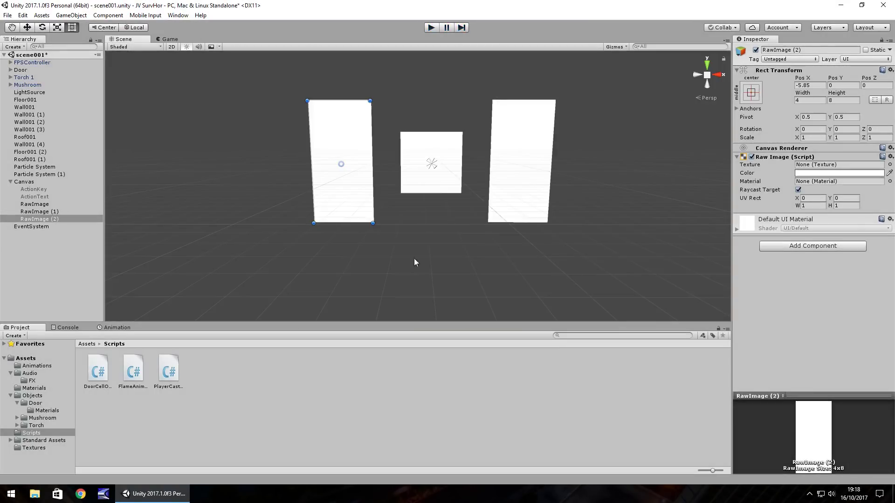
Step: Move the left bar outward to about Pos X -9.78 and set its height to 16
scroll(435, 175, "up", 2)
scroll(328, 181, "down", 3)
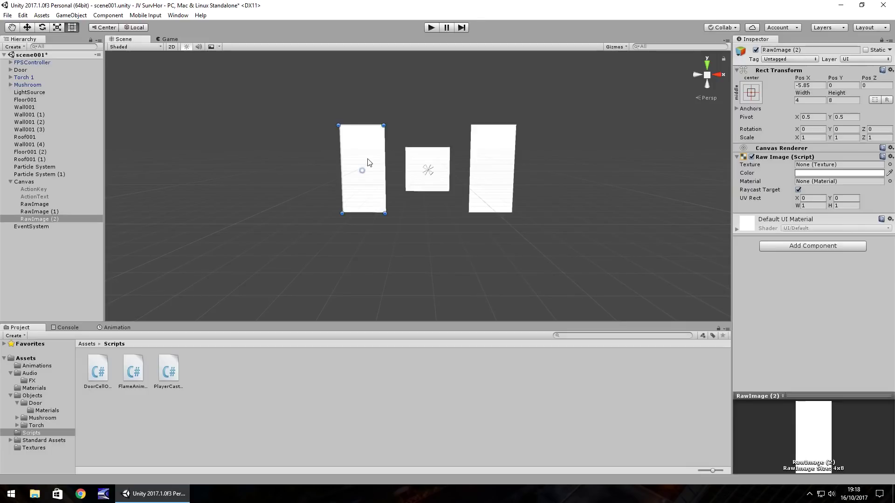
left_click_drag(359, 155, 314, 157)
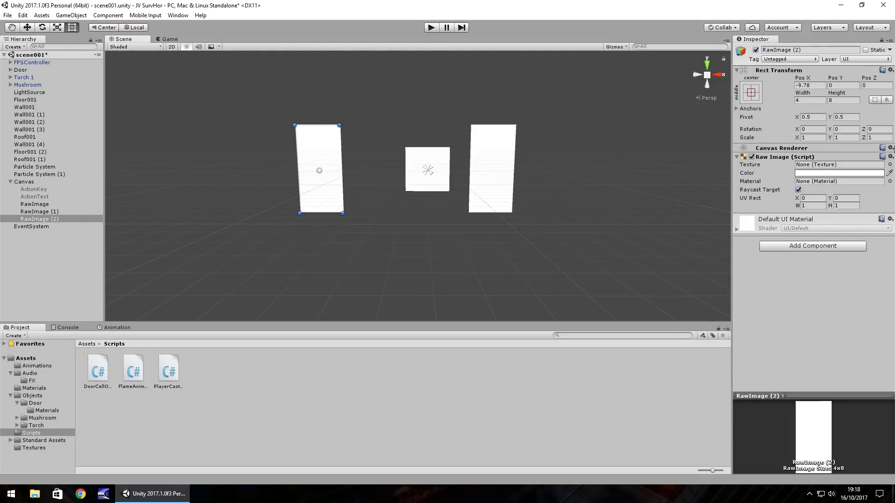
left_click(847, 100)
type("16")
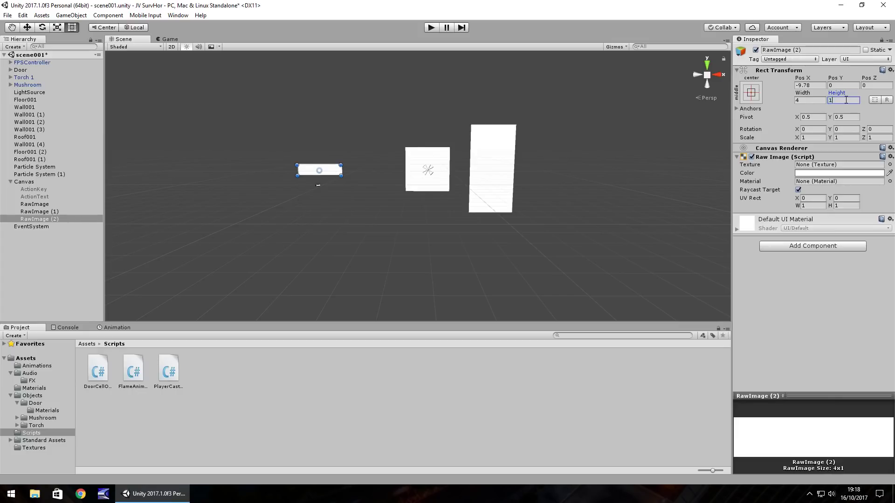
Step: Replace the right bar with a duplicate of the left bar at about Pos X 10.34, and preview in play mode
left_click(491, 161)
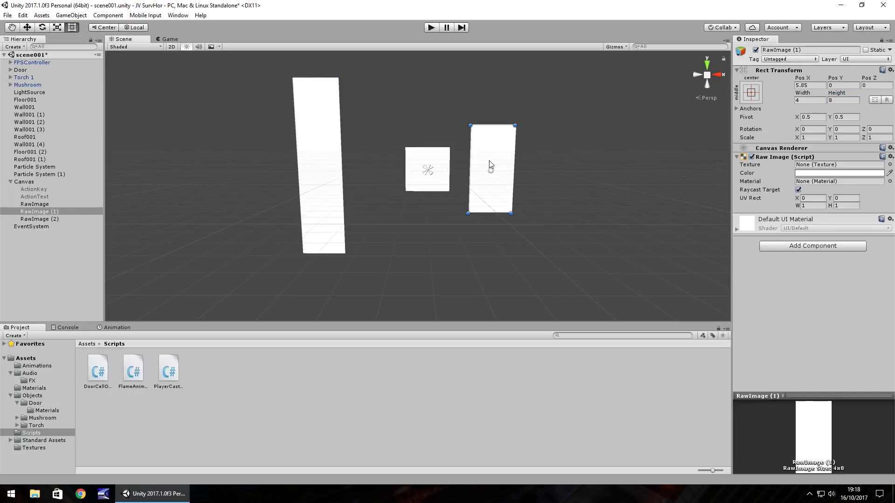
key("Delete")
left_click(331, 166)
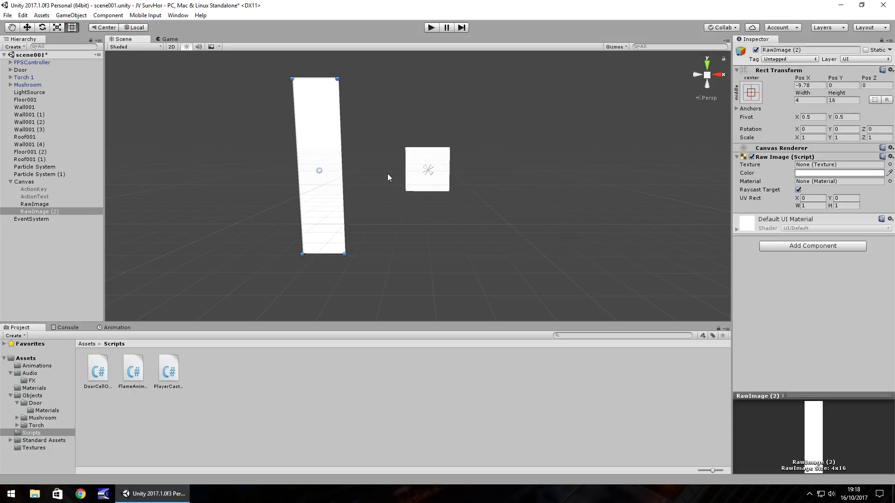
key("ctrl+d")
left_click_drag(319, 155, 541, 159)
middle_click_drag(542, 159, 532, 211)
left_click(431, 28)
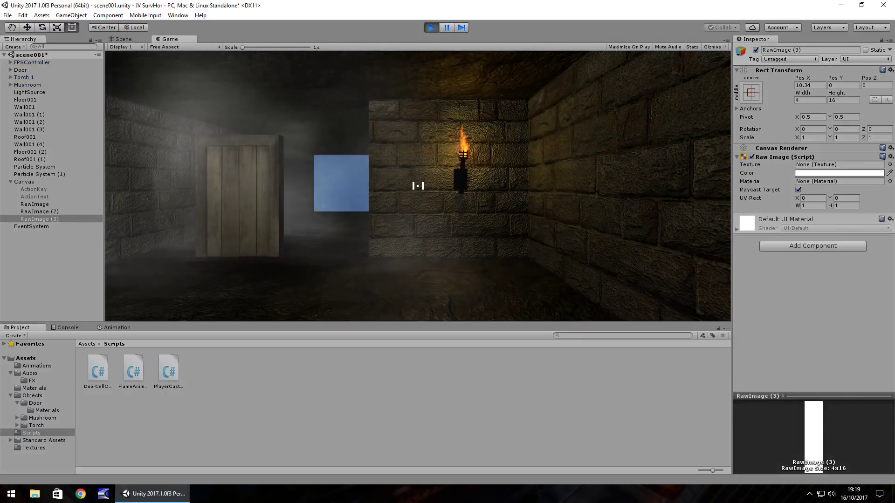
Step: Stop the play mode preview and set the left bar's width to 2
key("ctrl+p")
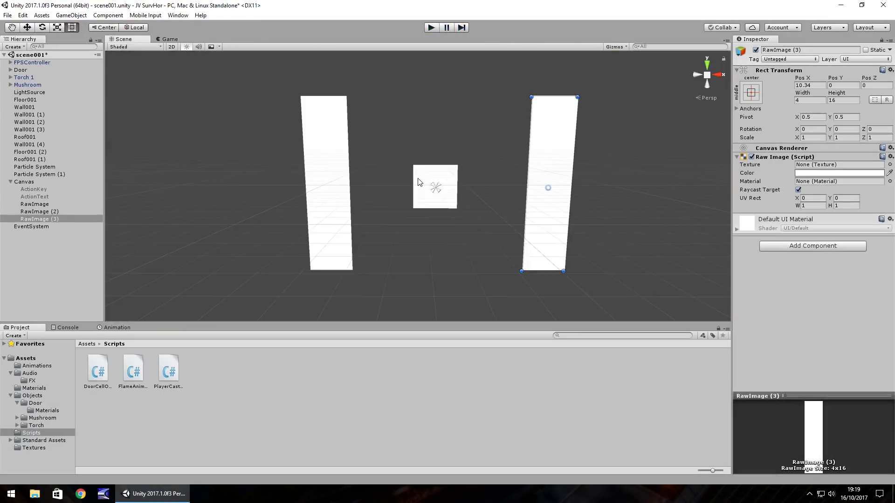
left_click(336, 176)
left_click(809, 100)
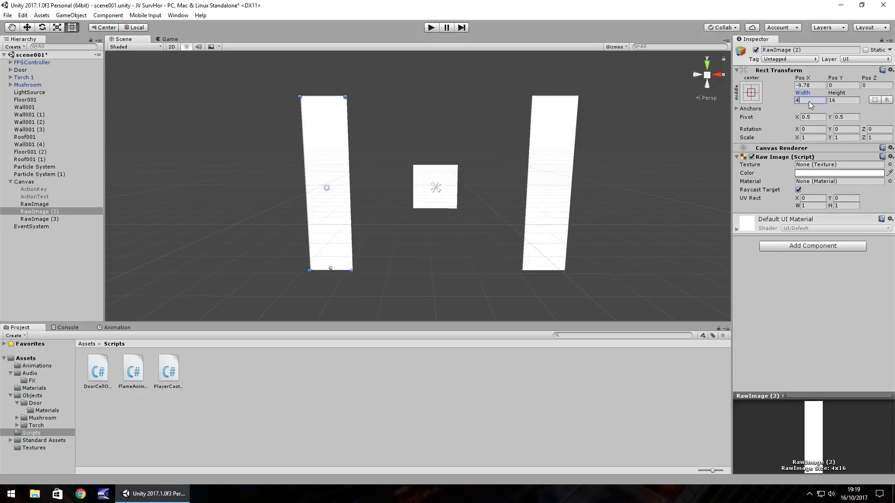
type("4")
Step: Set the right bar's width to 2 and shift it slightly inward to about Pos X 10.21
left_click(544, 177)
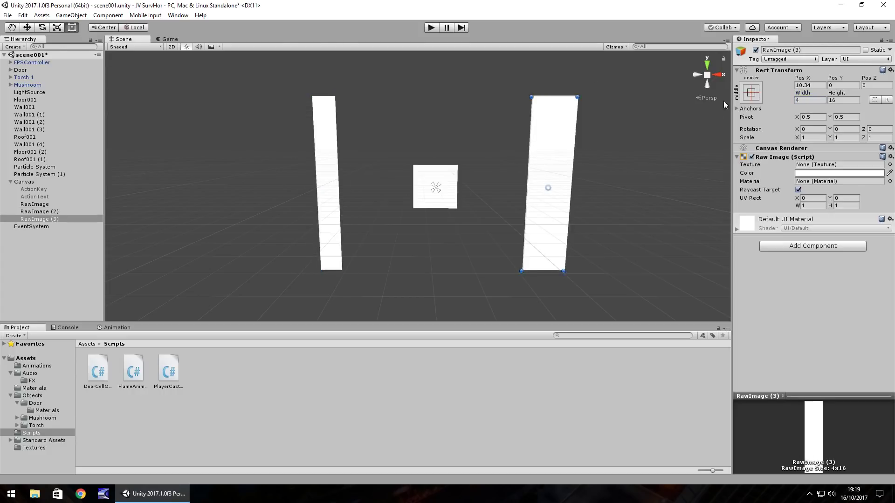
left_click(810, 100)
type("2")
left_click_drag(551, 191, 547, 188)
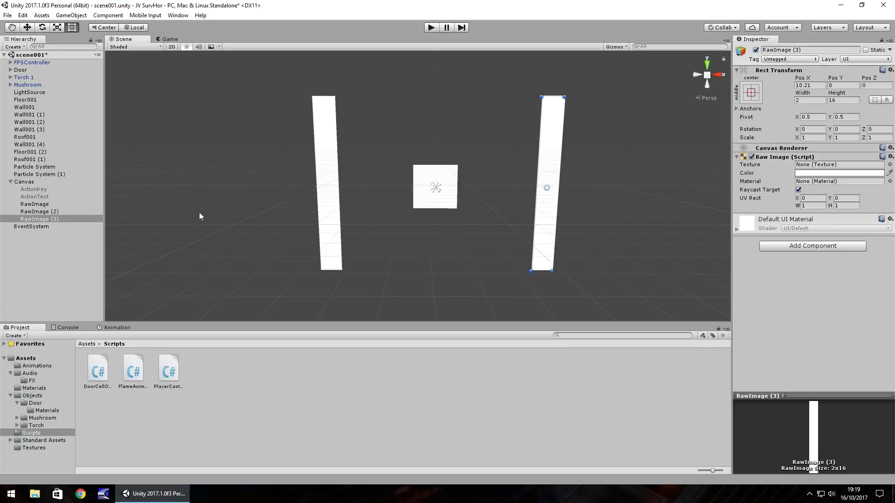
Step: Duplicate the right bar, rotate the copy 90 degrees about Z, and place it above the square at about Pos X 0.03, Pos Y 9.46
left_click(49, 219)
key("ctrl+d")
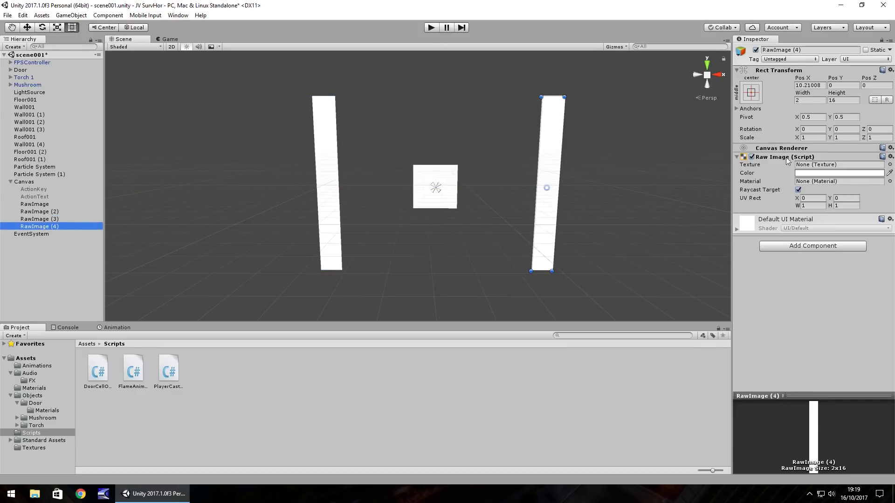
key("w")
left_click(879, 129)
type("90")
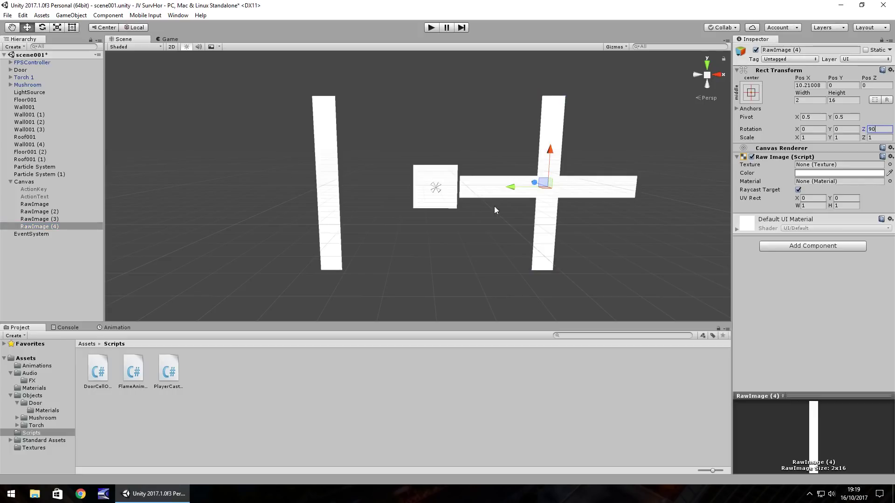
left_click(72, 27)
left_click_drag(518, 193, 404, 85)
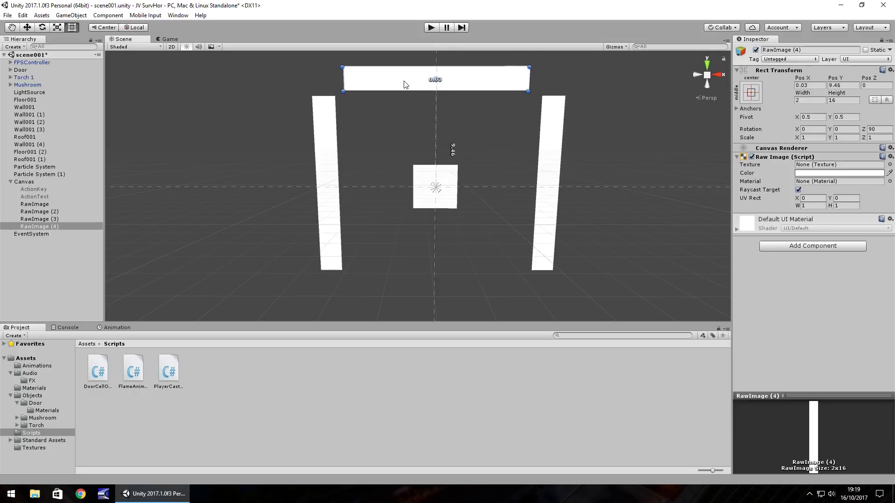
Step: Duplicate the horizontal bar and place the copy below the square at about Pos X -0.06, Pos Y -10.07
left_click(54, 228)
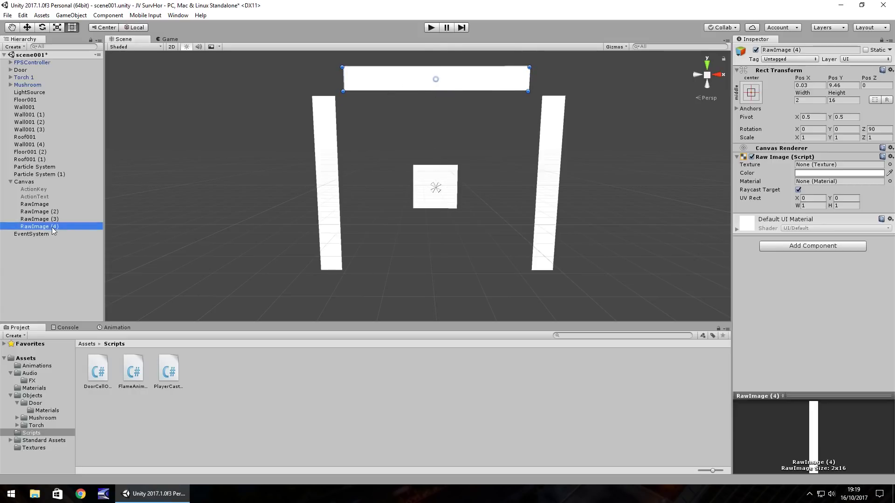
key("ctrl+d")
left_click_drag(487, 84, 483, 293)
middle_click_drag(571, 200, 548, 188)
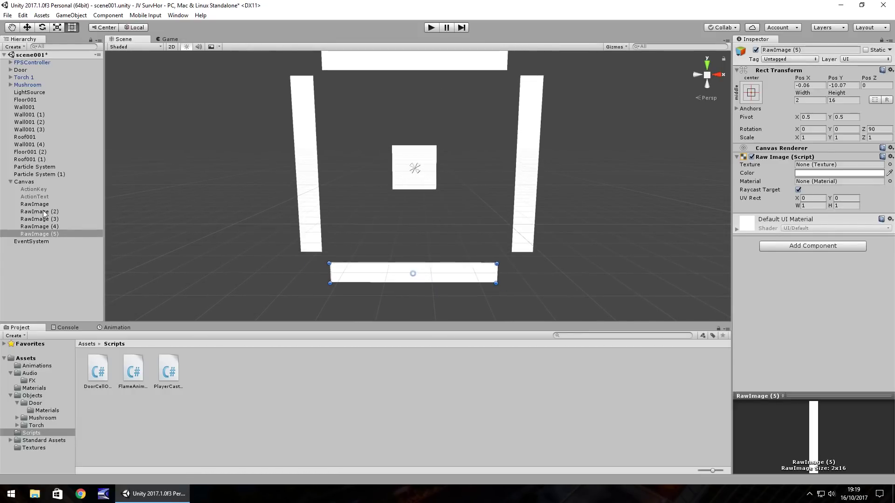
Step: Create an empty game object inside the Canvas
right_click(27, 183)
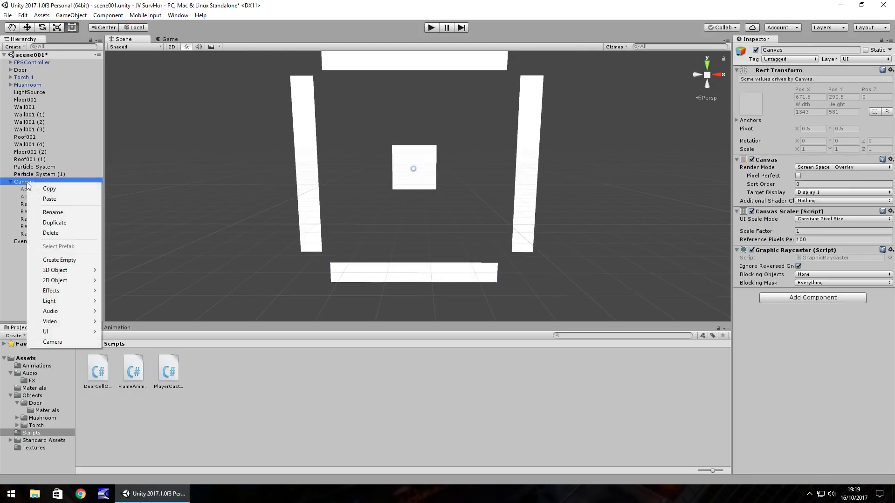
left_click(70, 260)
right_click(39, 242)
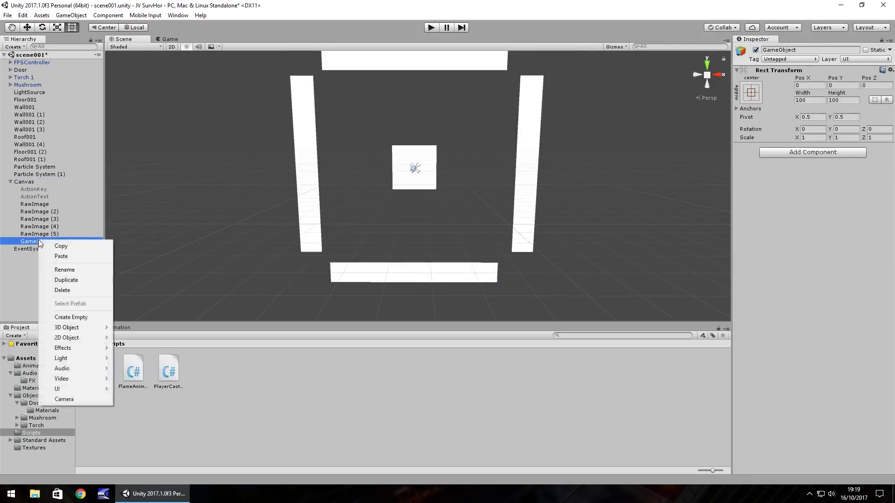
left_click(86, 316)
key("Delete")
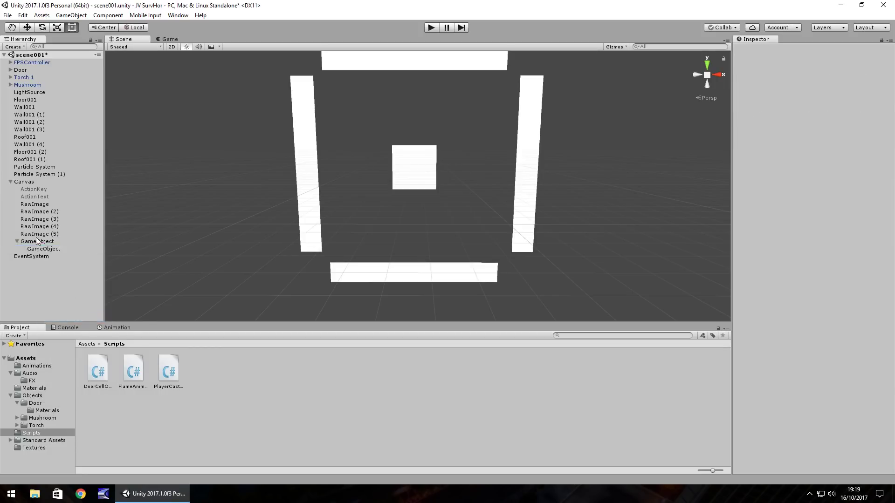
Step: Rename the empty object in the Canvas to ExtraCross and deactivate it
left_click(36, 240)
right_click(37, 241)
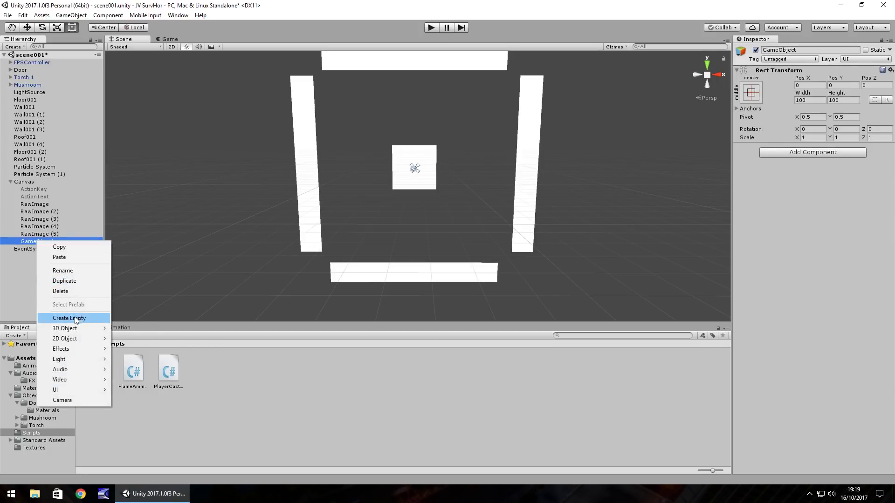
left_click(68, 271)
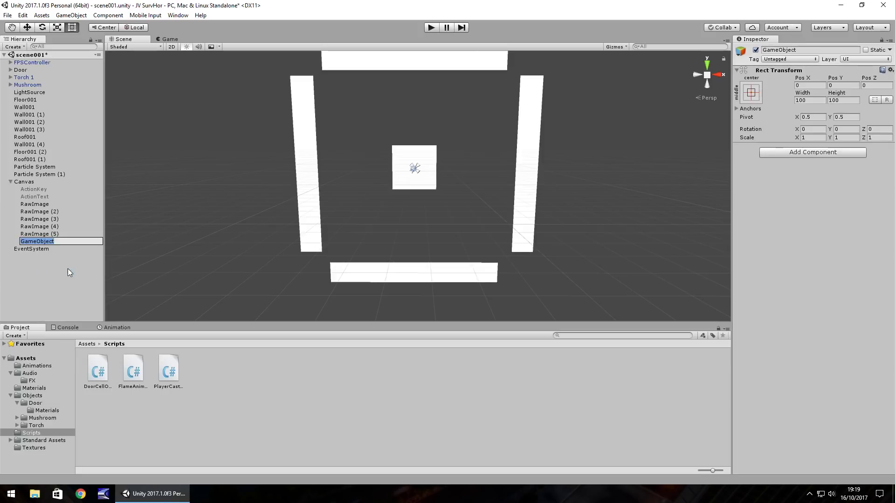
type("ExtraCross")
key("Return")
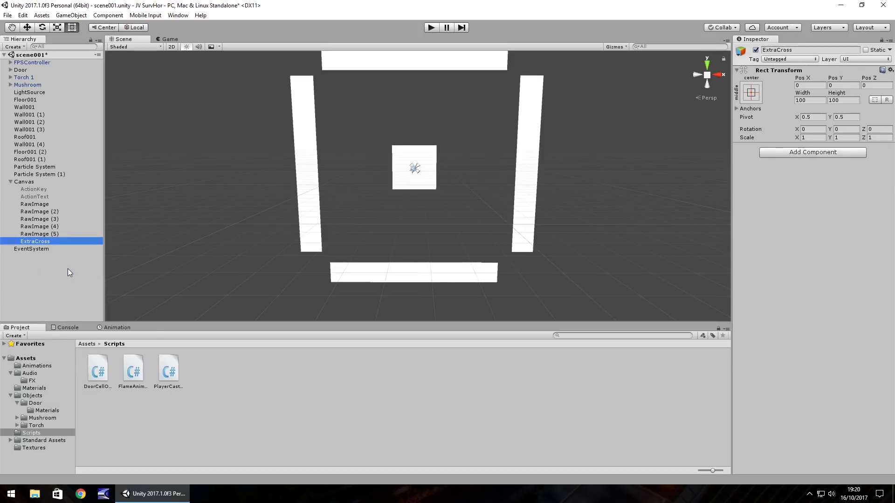
left_click(756, 49)
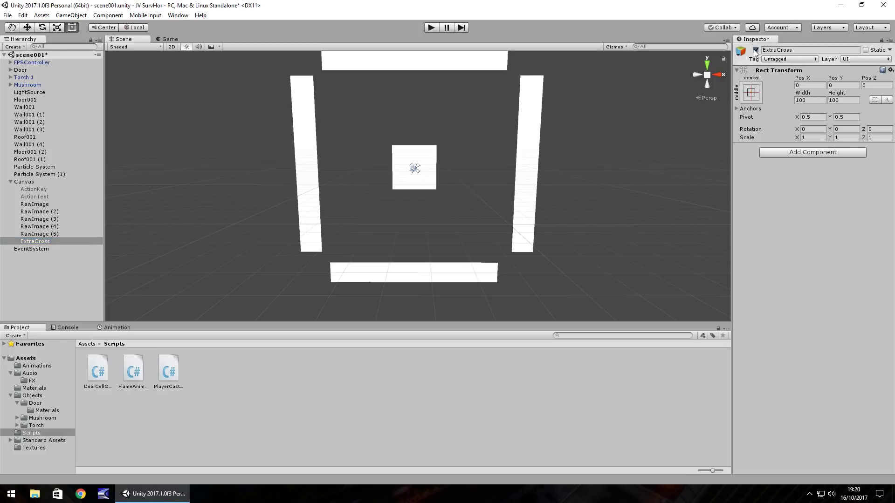
Step: Make the four bars, RawImage (2) to RawImage (5), children of the ExtraCross object
left_click(52, 212)
left_click(48, 235, "shift")
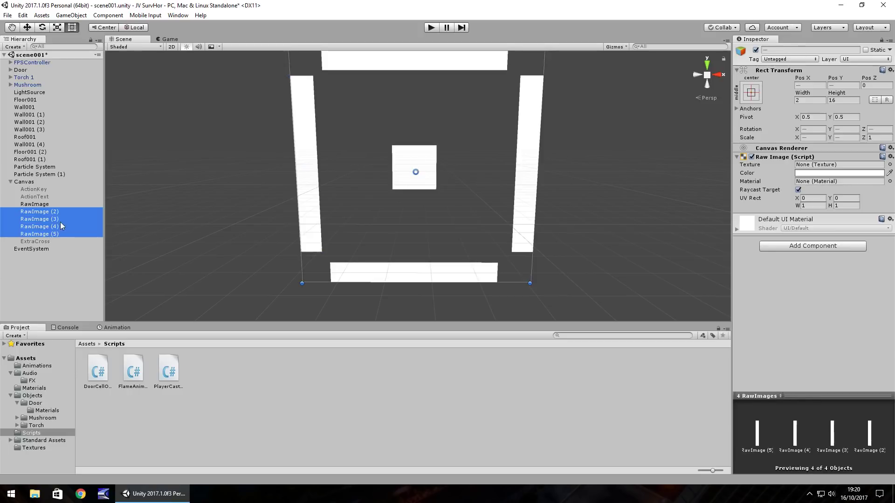
left_click_drag(60, 222, 37, 241)
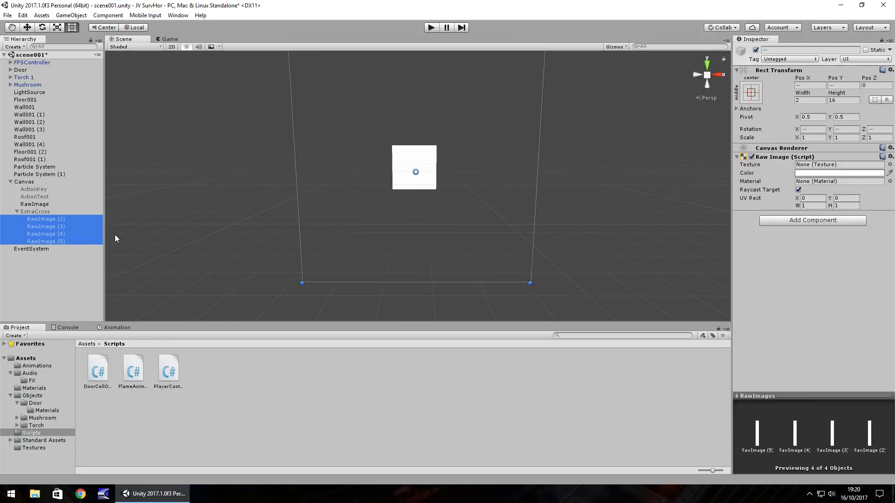
Step: Open the DoorCellOpen script and declare "public GameObject ExtraCross;" below the CreakSound variable
left_click(97, 376)
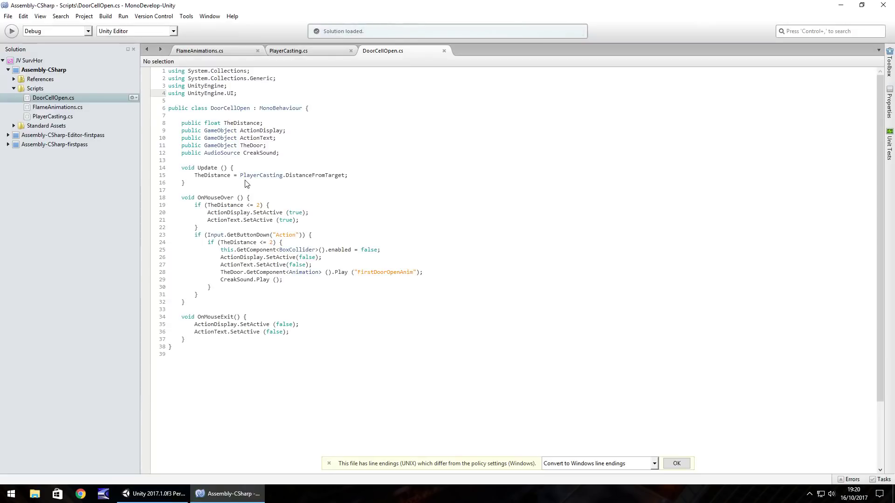
left_click(299, 153)
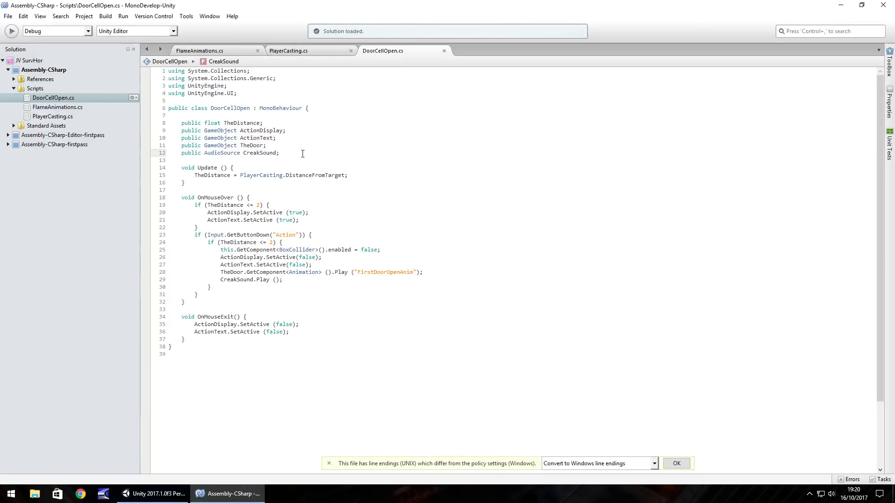
key("Return")
type("public ")
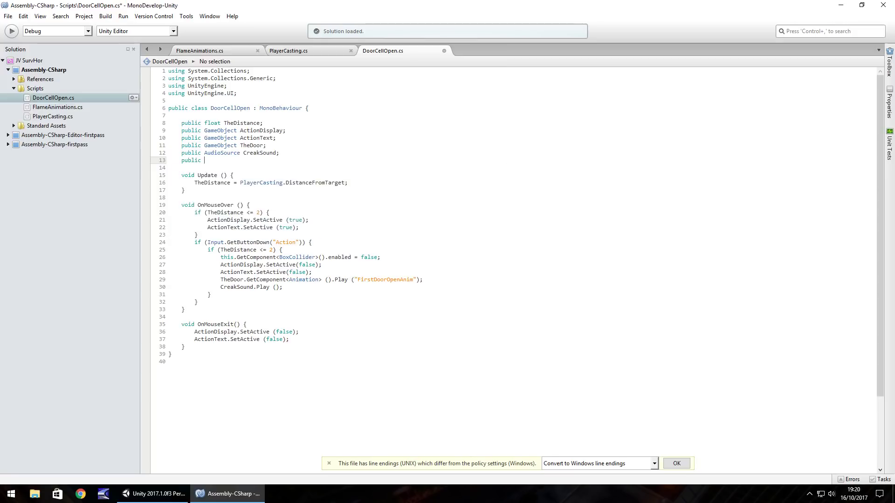
type("GameObject")
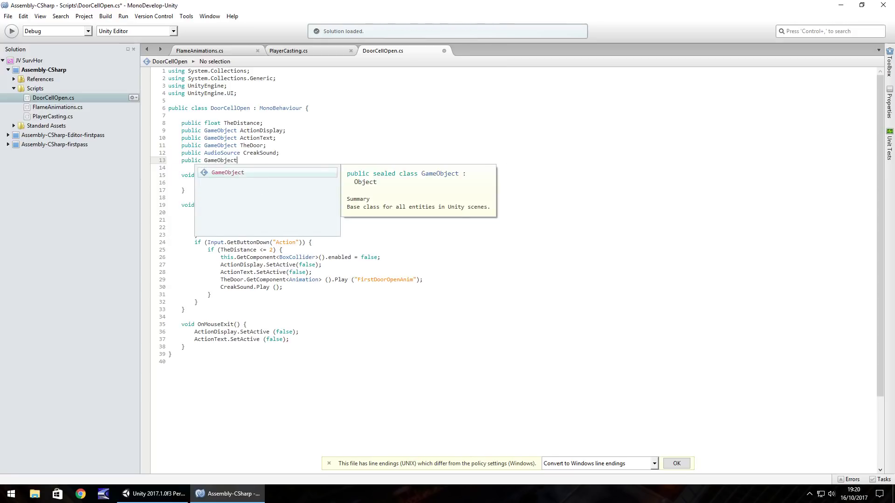
type(" Extra")
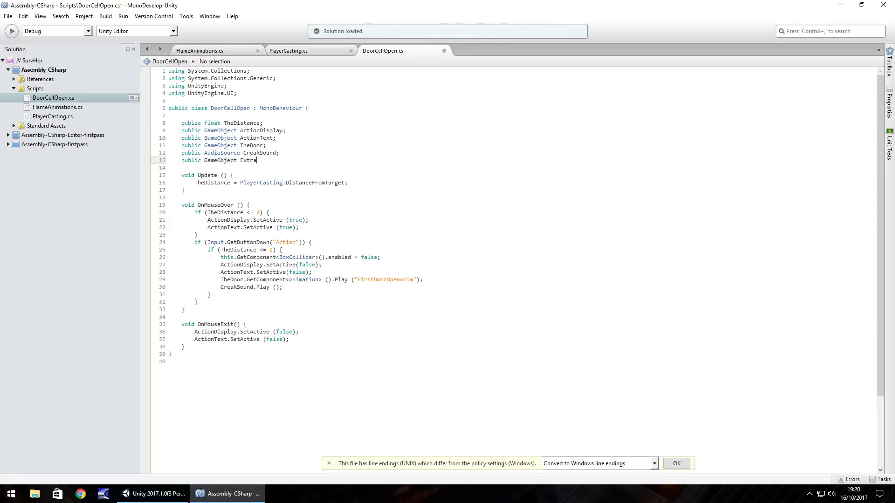
type("Cross;")
Step: Add "ExtraCross.SetActive (true);" as the first line of the first distance check in OnMouseOver
left_click(290, 217)
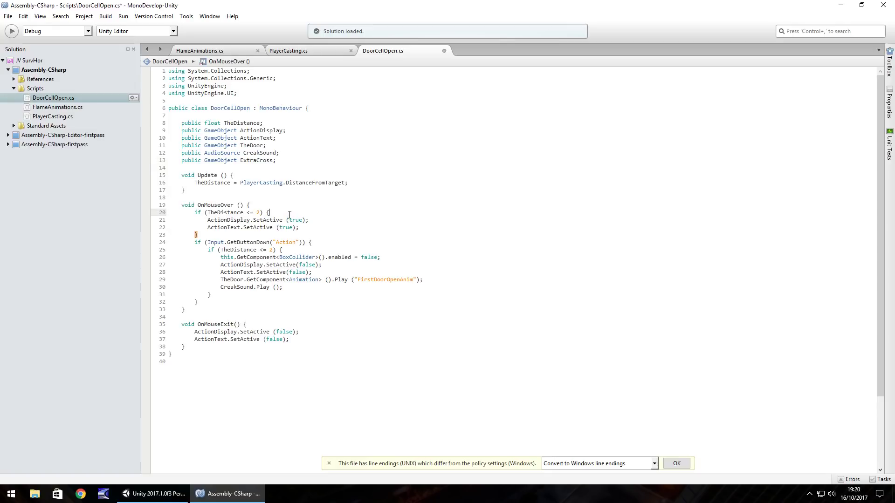
key("Return")
type("Extr")
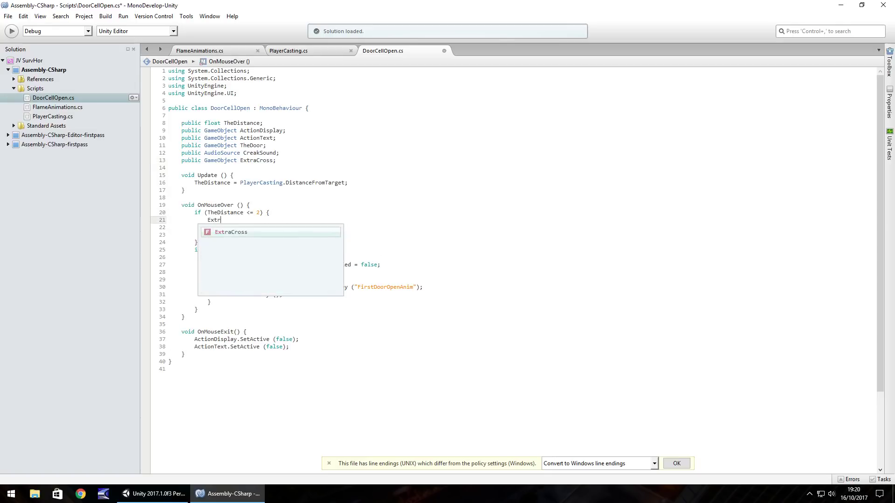
type("aCross.")
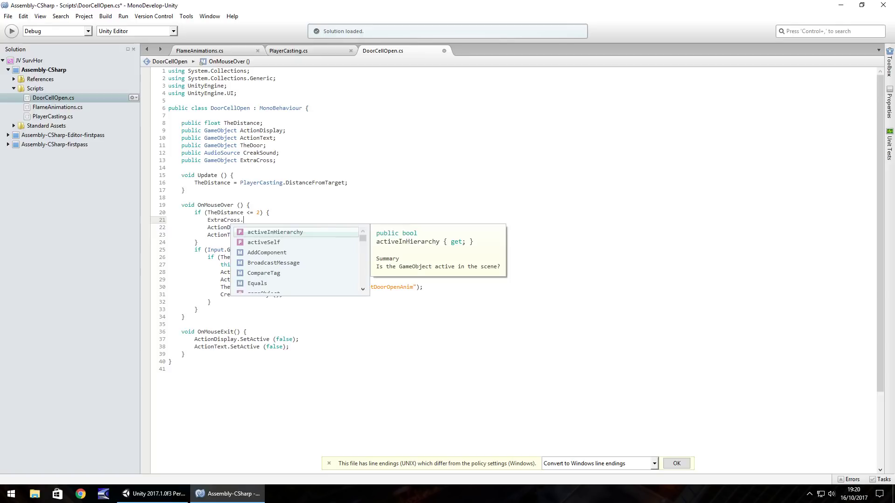
type("SetActive (true)")
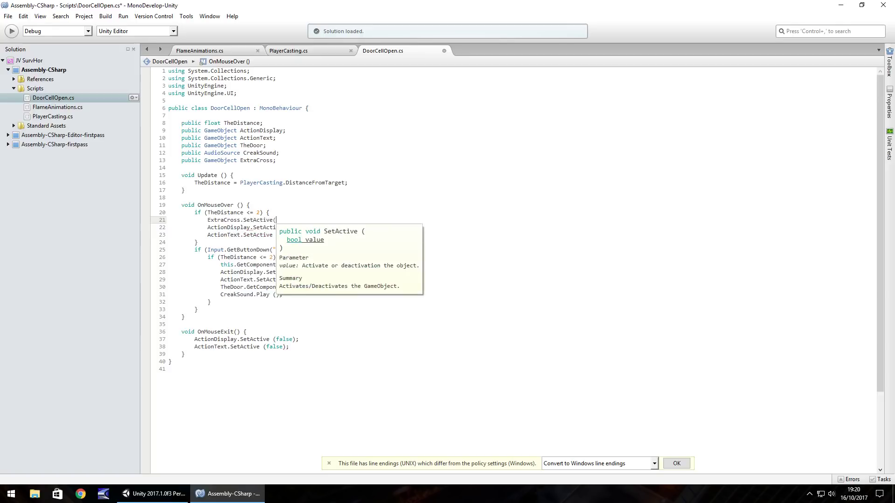
type(";")
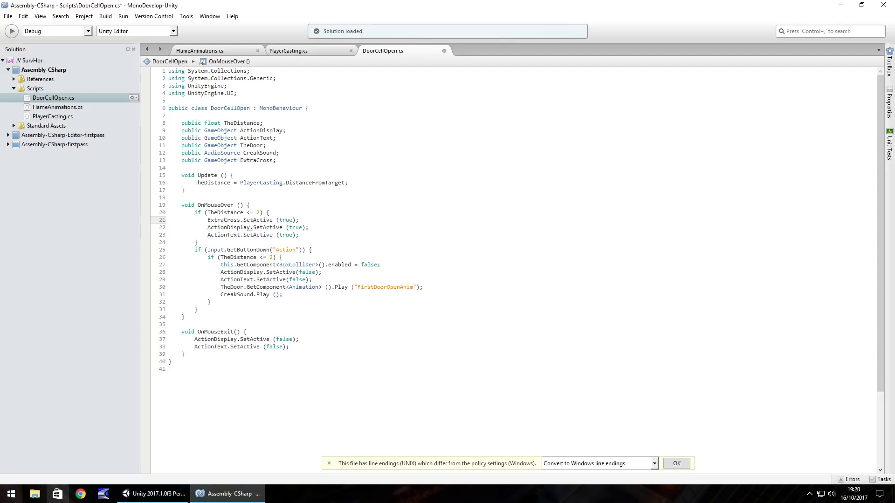
Step: Add "ExtraCross.SetActive (false);" as the first line of OnMouseExit, then save the script and switch back to Unity
left_click(279, 331)
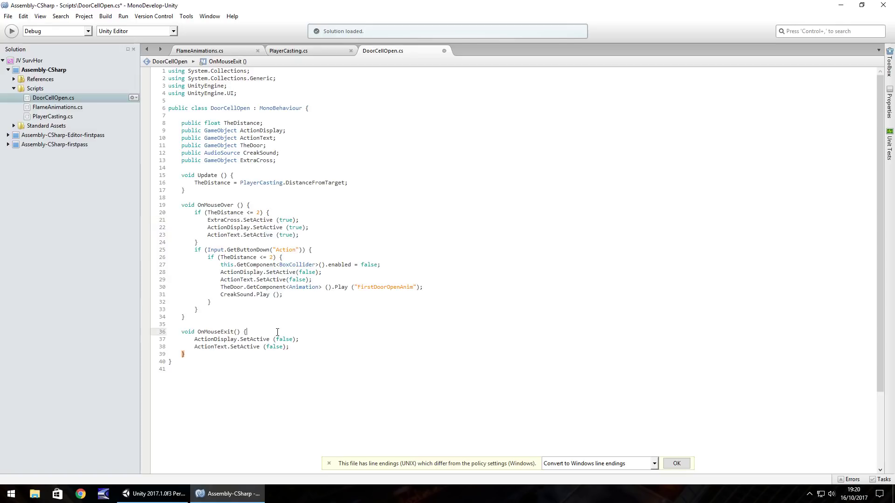
key("Return")
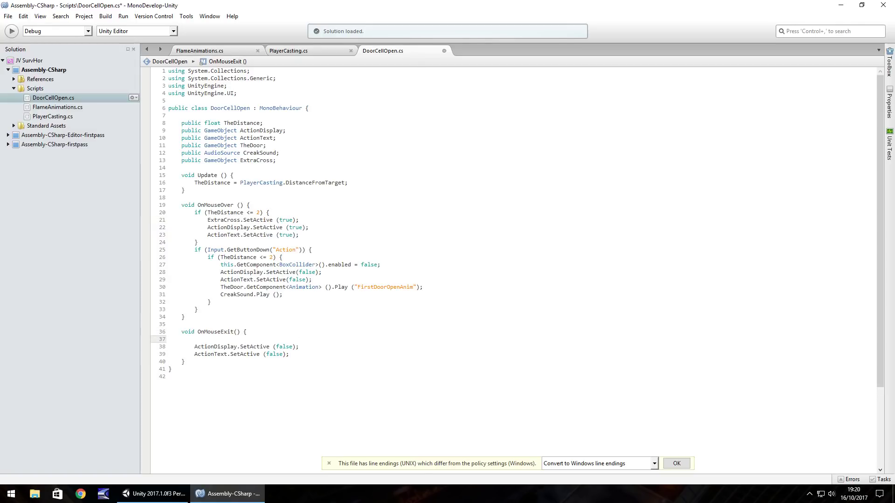
type("Extr")
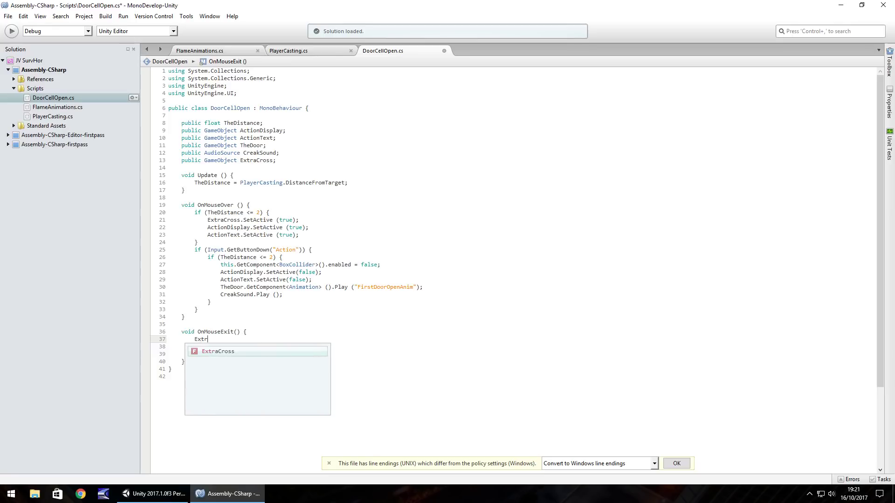
type("aCross.SetA")
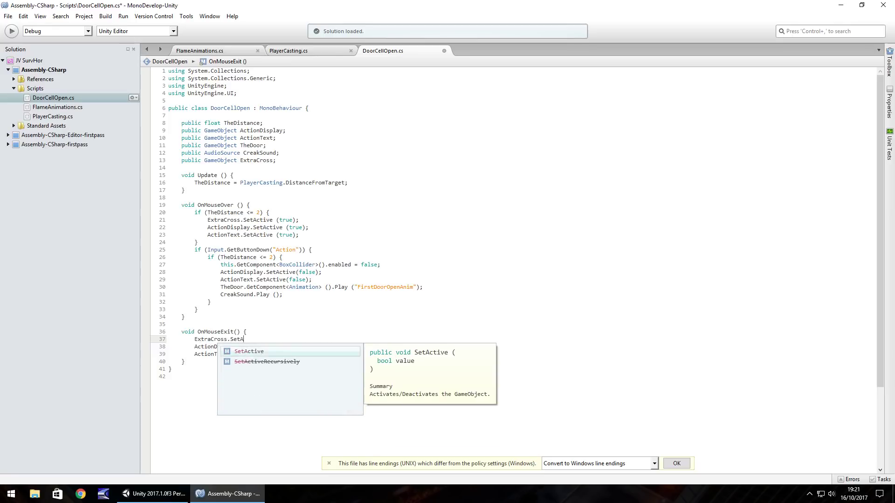
type("ctive (false);")
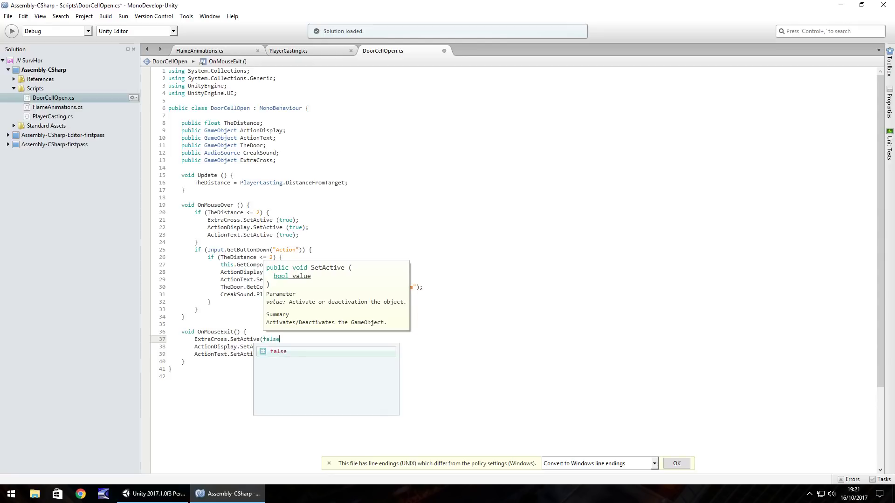
key("ctrl+s")
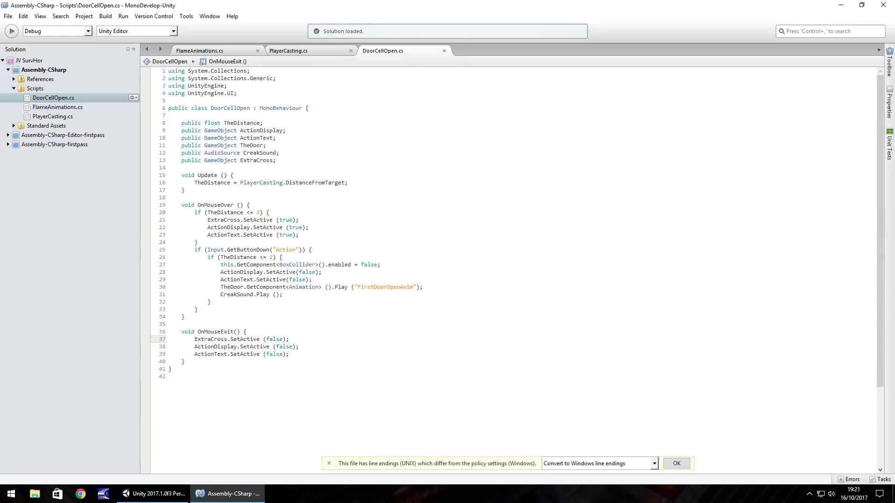
left_click(154, 493)
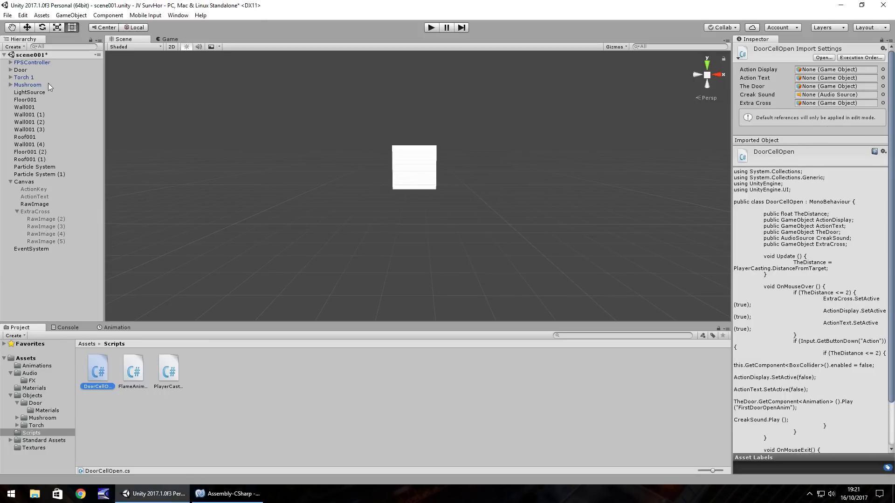
Step: Assign the ExtraCross object to the Extra Cross slot of the Door Cell Open script on the door's DoorTrigger
left_click(22, 71)
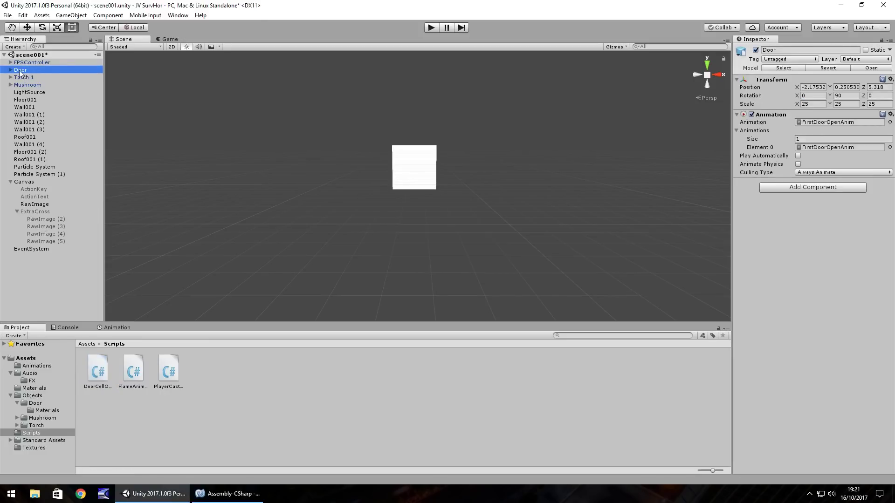
left_click(10, 69)
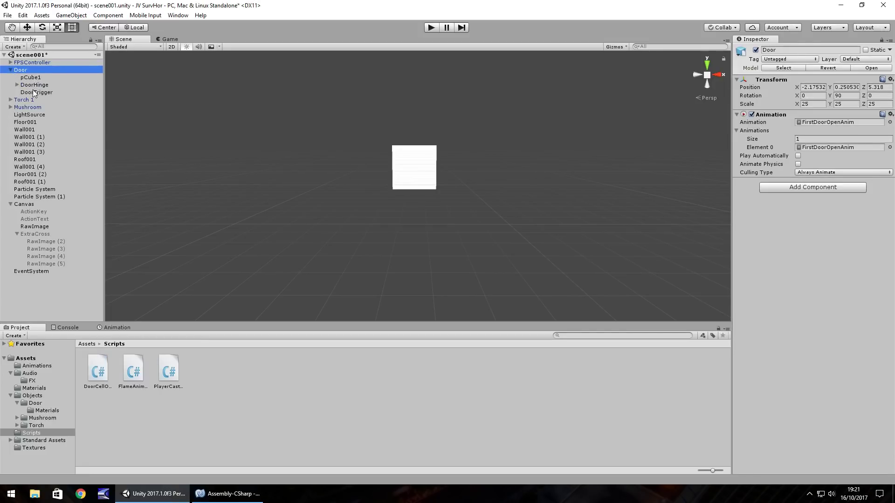
left_click(35, 92)
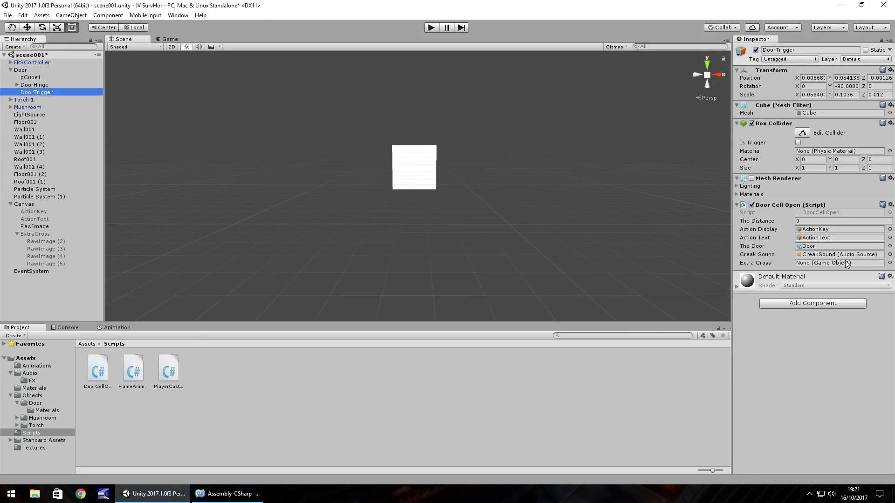
left_click_drag(40, 232, 822, 263)
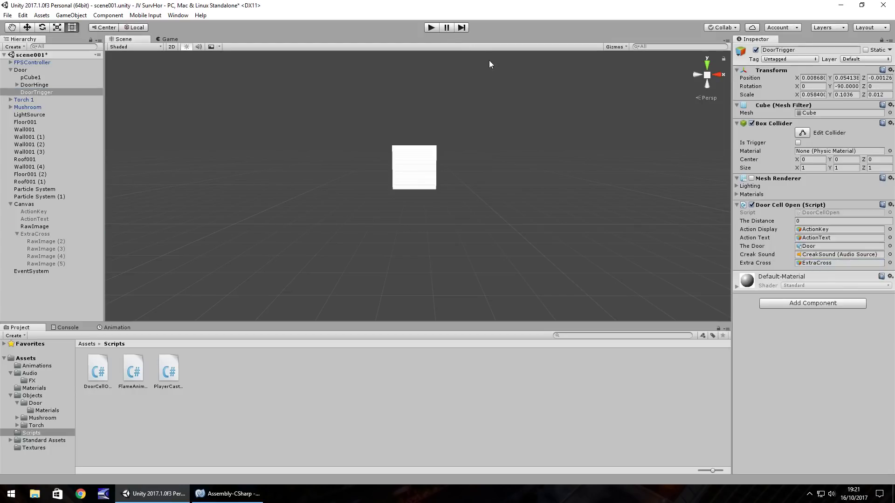
Step: Play-test the scene by walking up to the door to check the crosshair bars, and stop the game
left_click(431, 28)
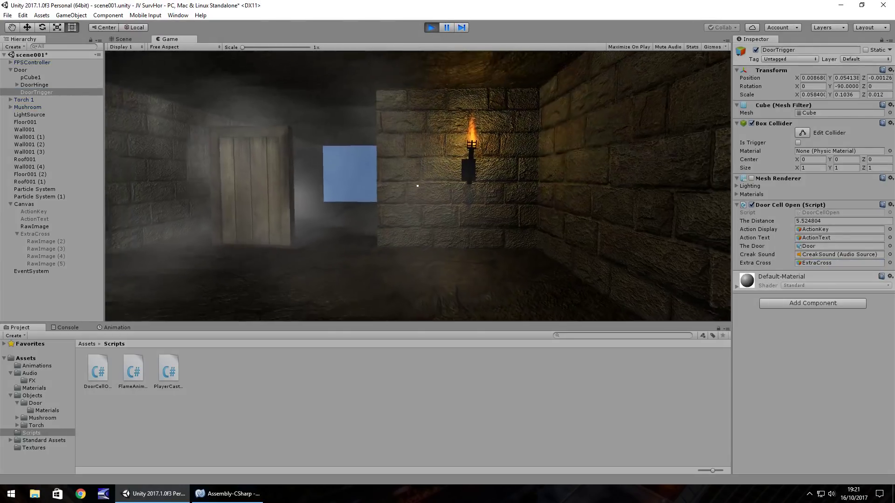
key("w")
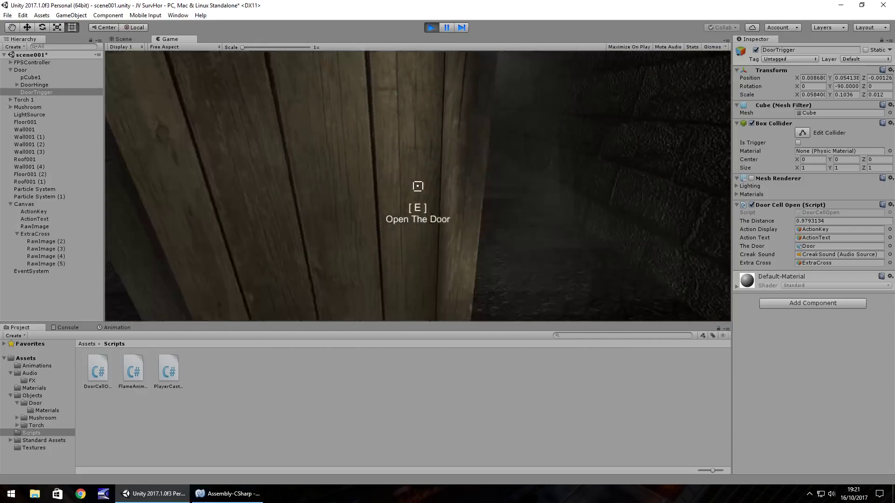
key("ctrl+p")
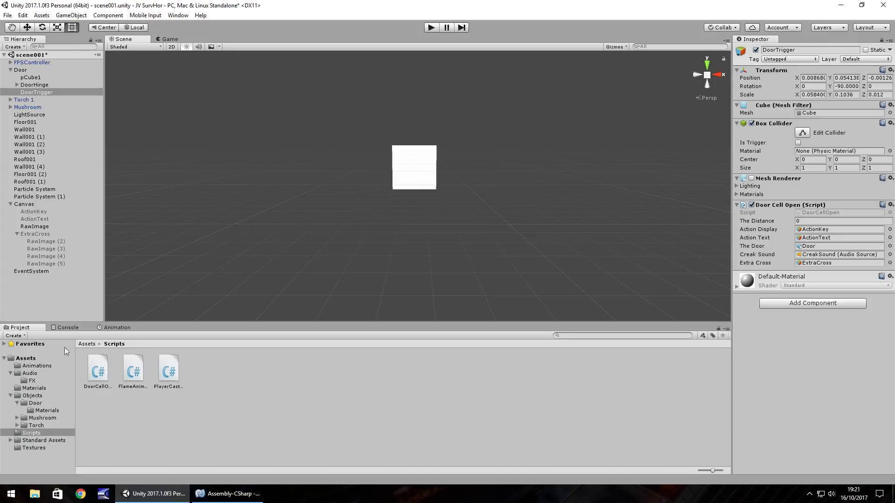
Step: Add a UI Raw Image to the Canvas and rename it FadeScreenIn
left_click(37, 365)
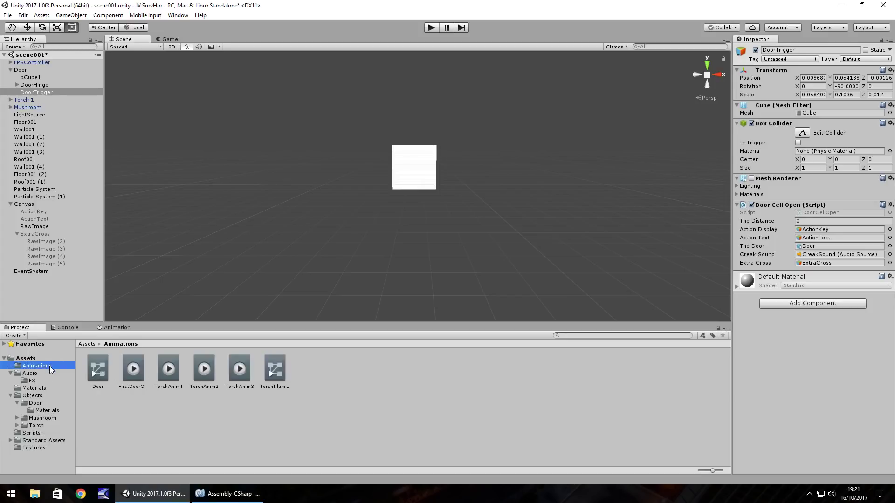
left_click(66, 16)
mouse_move(83, 107)
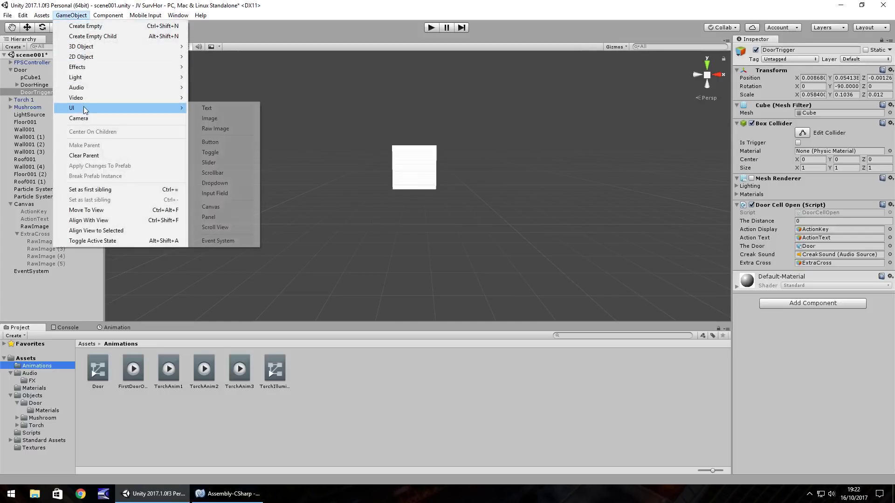
left_click(228, 128)
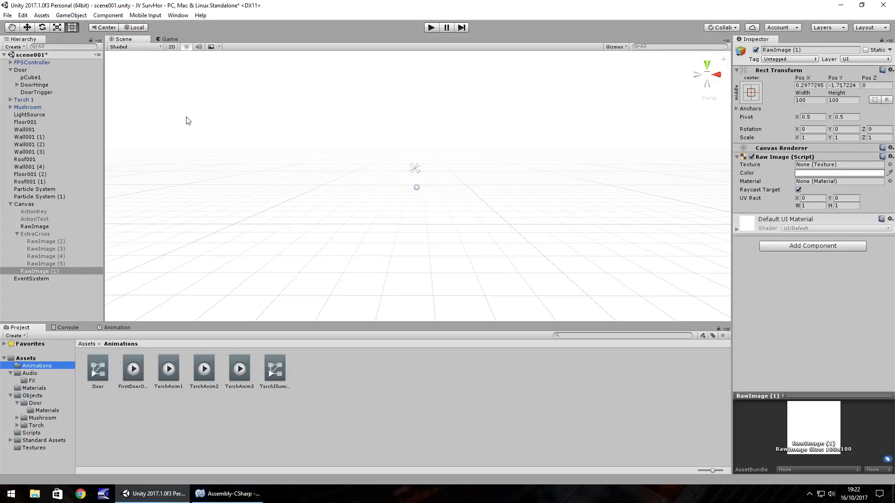
double_click(47, 272)
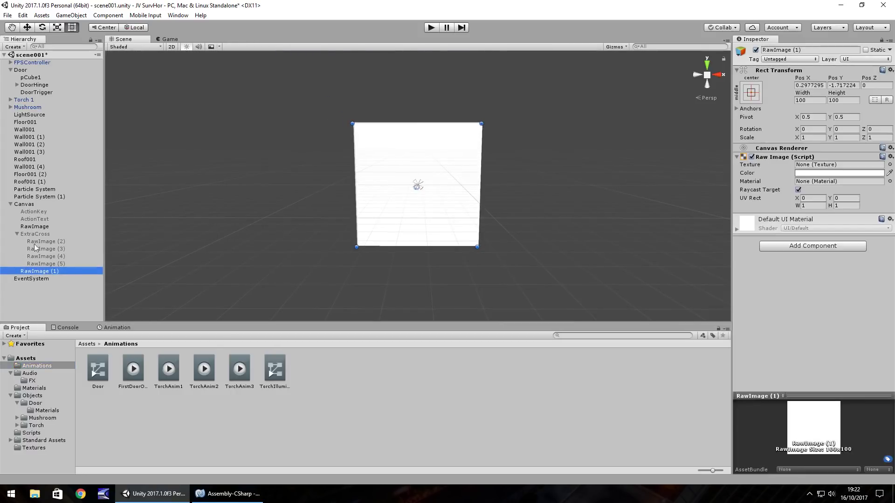
right_click(37, 271)
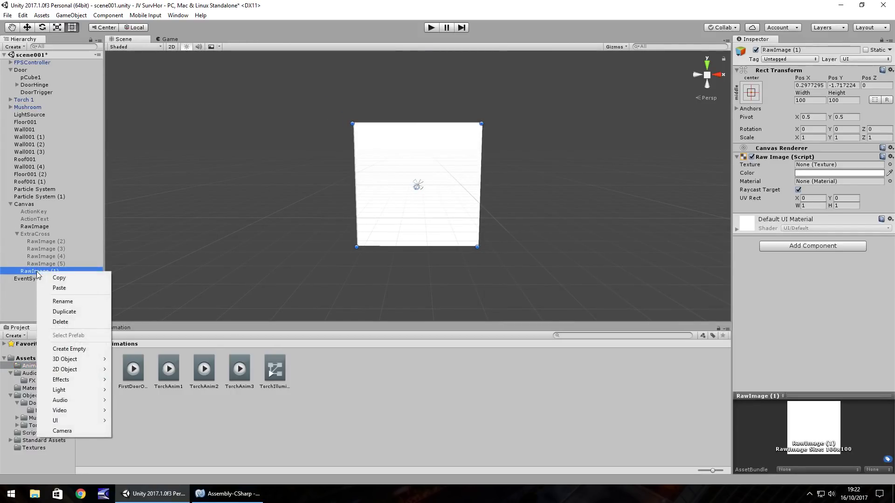
left_click(77, 301)
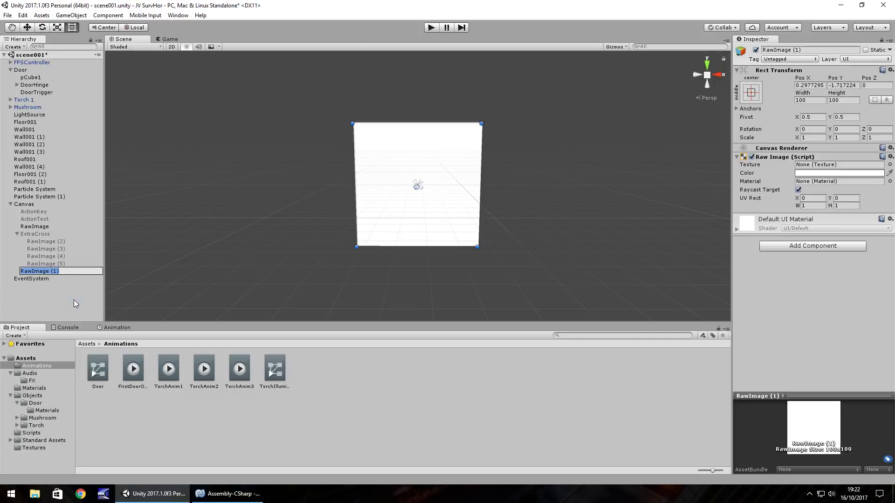
type("FadeScreenIn")
key("Return")
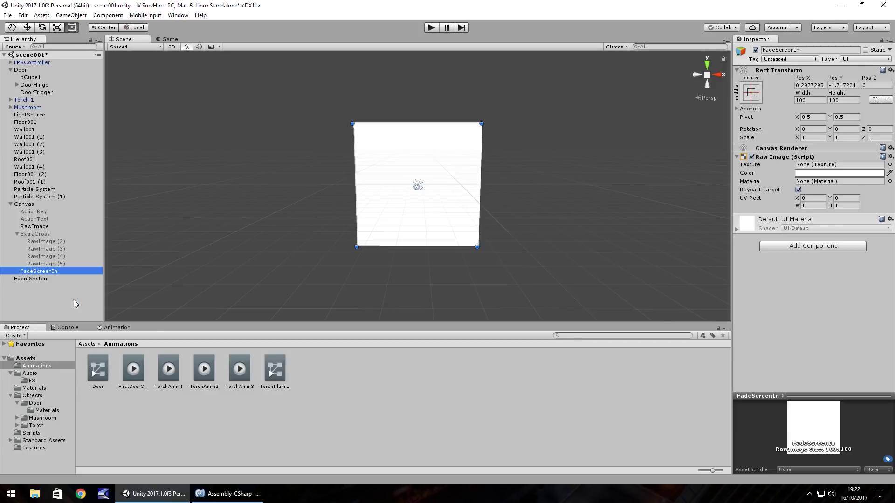
Step: Set the FadeScreenIn image's colour to black
left_click(836, 172)
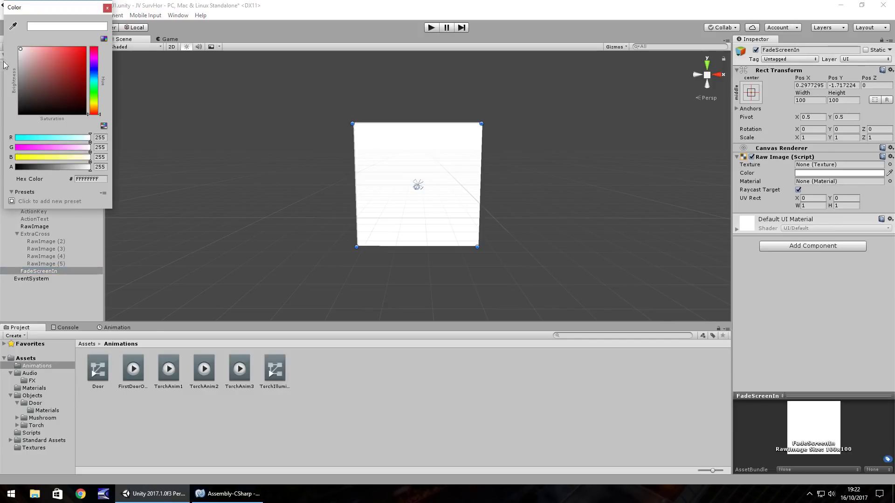
left_click(78, 102)
left_click_drag(78, 102, 80, 115)
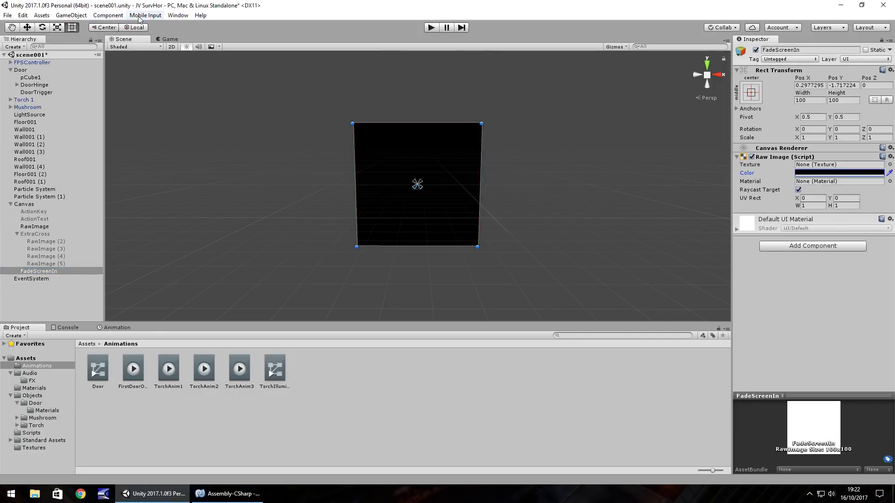
left_click(108, 8)
Step: Stretch FadeScreenIn's anchors in both directions and set its Left, Top, Right and Bottom offsets to 0
left_click(752, 94)
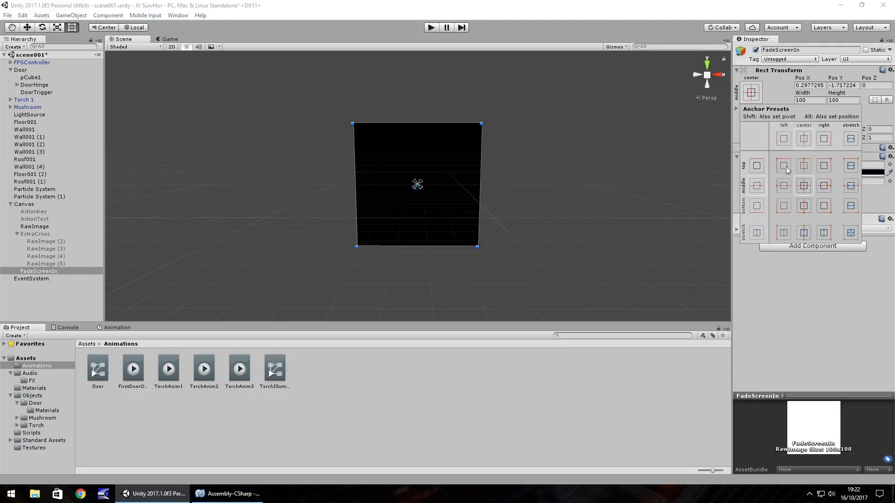
left_click(851, 233)
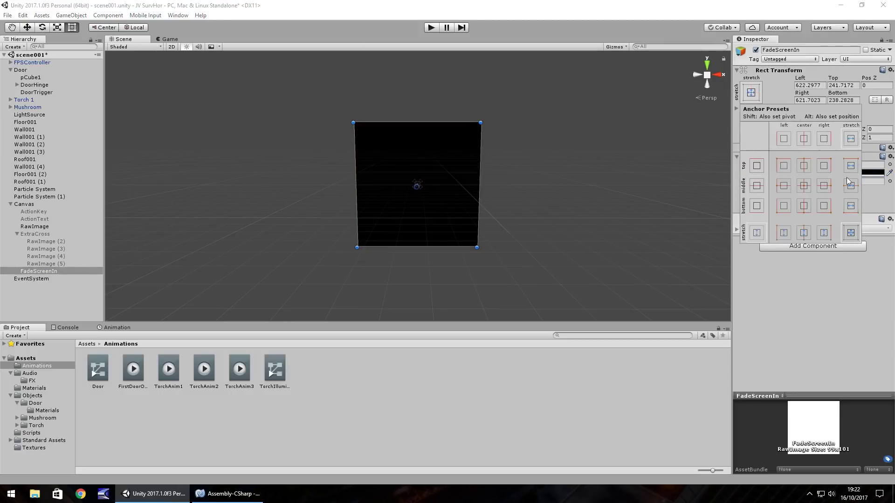
left_click(807, 84)
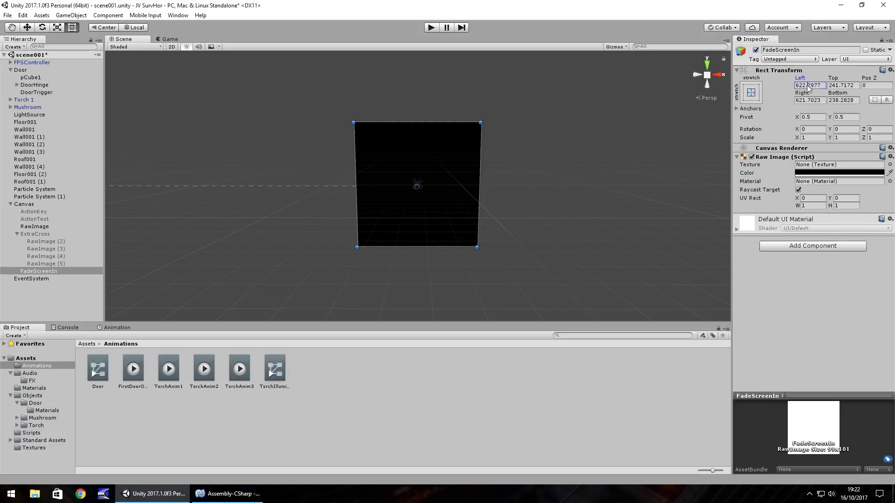
left_click(808, 84)
type("0")
key("Tab")
type("0")
key("Tab")
key("Tab")
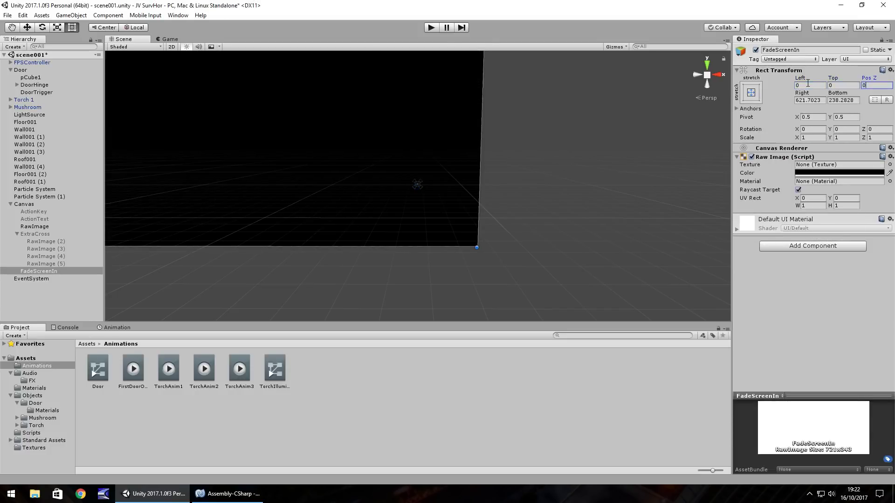
type("0")
key("Tab")
type("0")
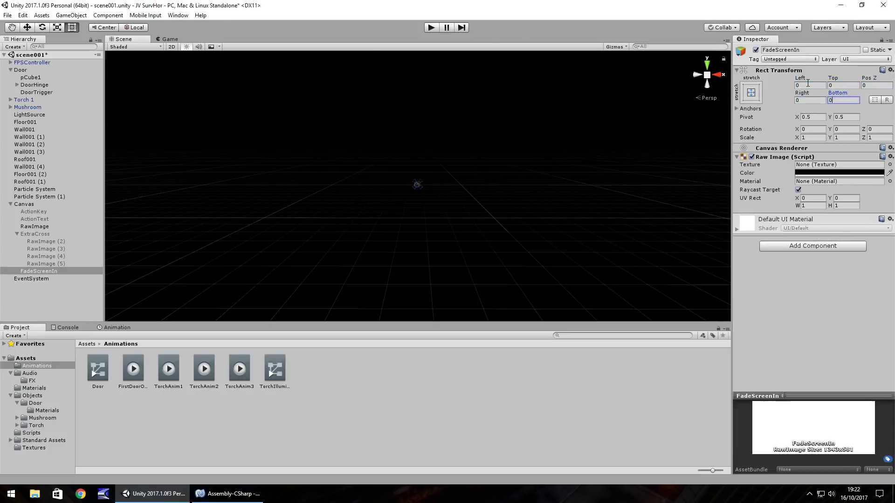
Step: Create an animation clip named FadeScreenIn for the FadeScreenIn image in the Animations folder
double_click(67, 269)
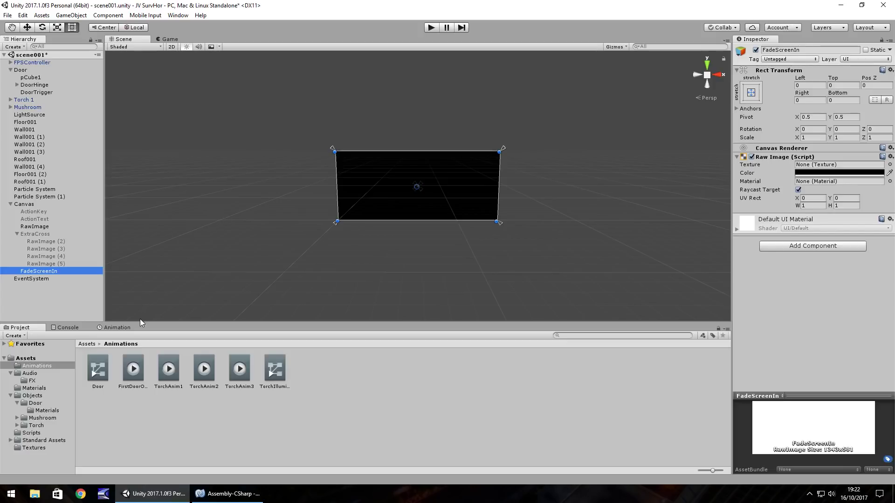
left_click(117, 328)
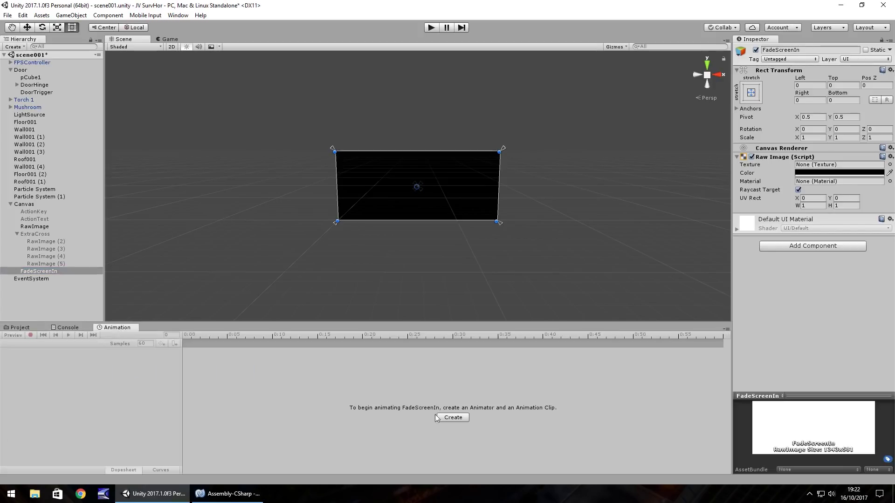
left_click(454, 417)
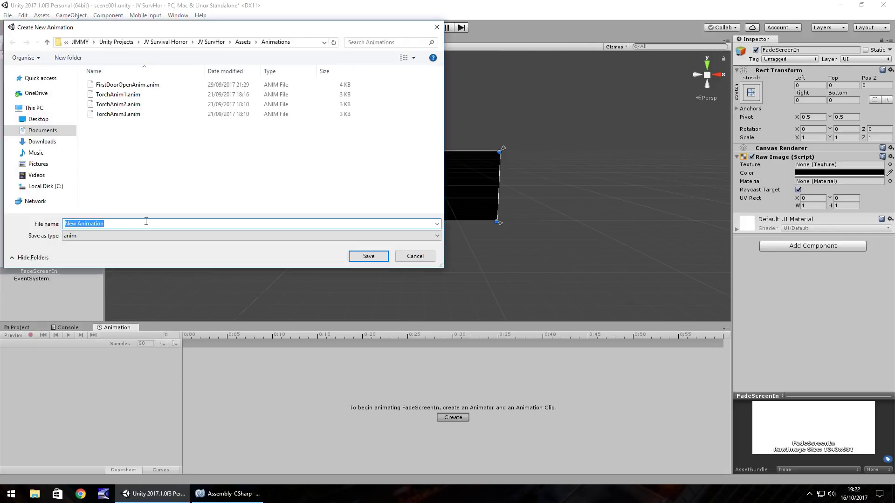
type("FadeScreenIn")
key("Return")
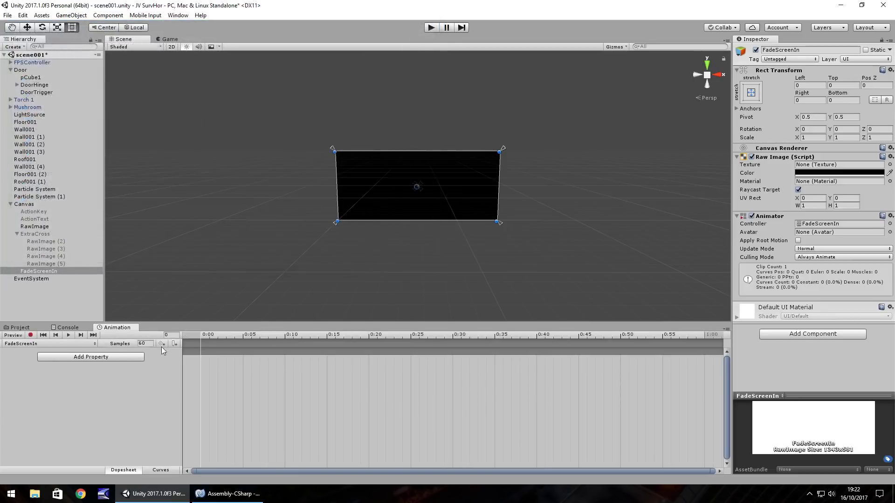
Step: Start recording the clip and key the image colour's alpha at 255 on frame 0
left_click(31, 335)
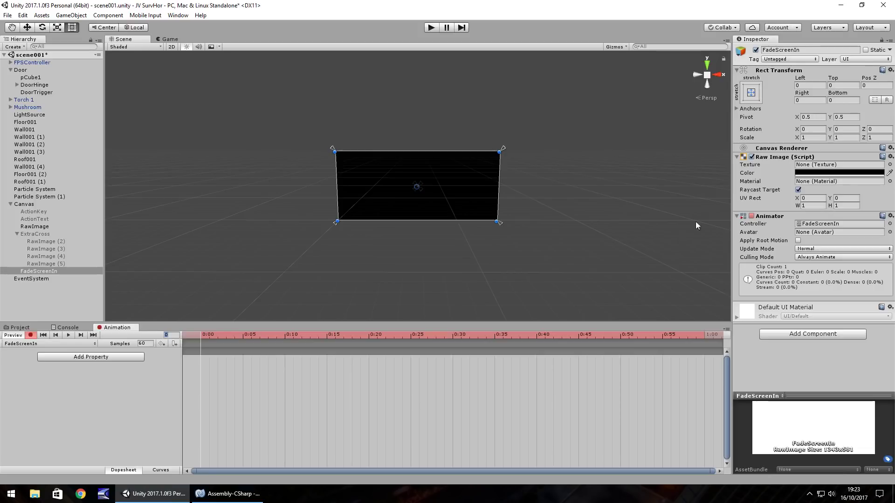
left_click(824, 174)
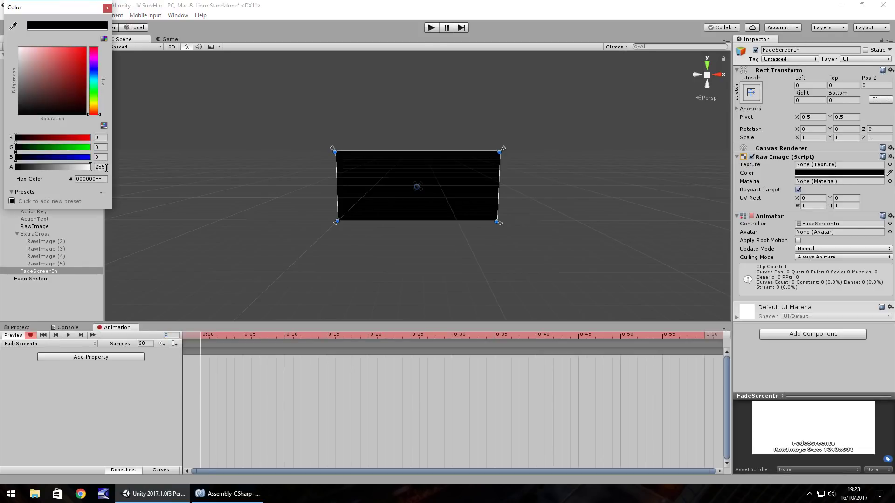
left_click(94, 168)
type("0")
key("BackSpace")
type("255")
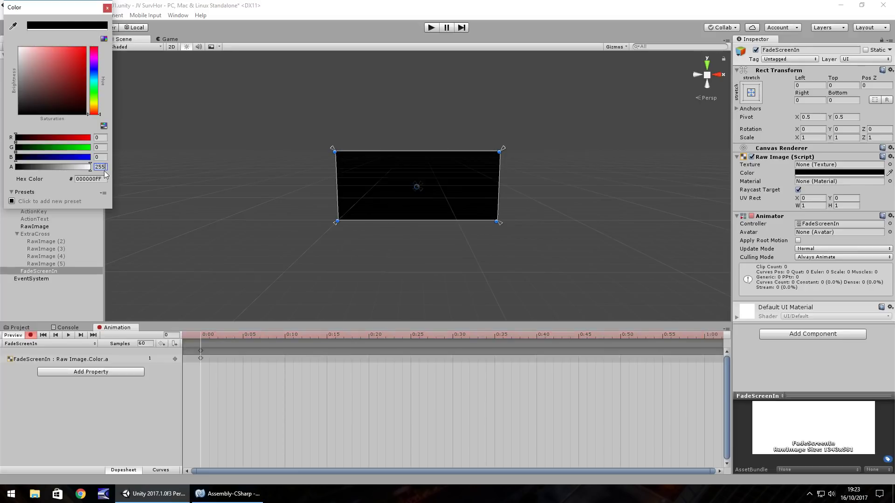
left_click(106, 8)
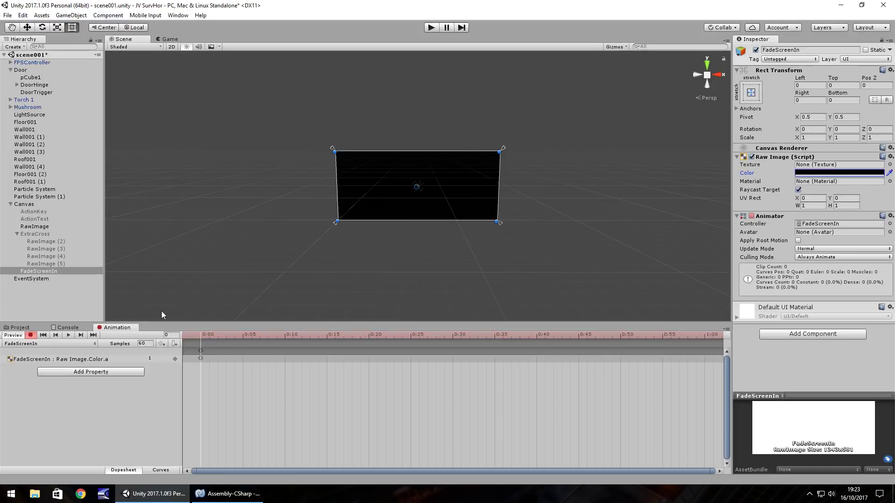
Step: Key the image colour's alpha at 0 on frame 60, stop recording and return to the project's Animations folder
left_click(176, 334)
key("Return")
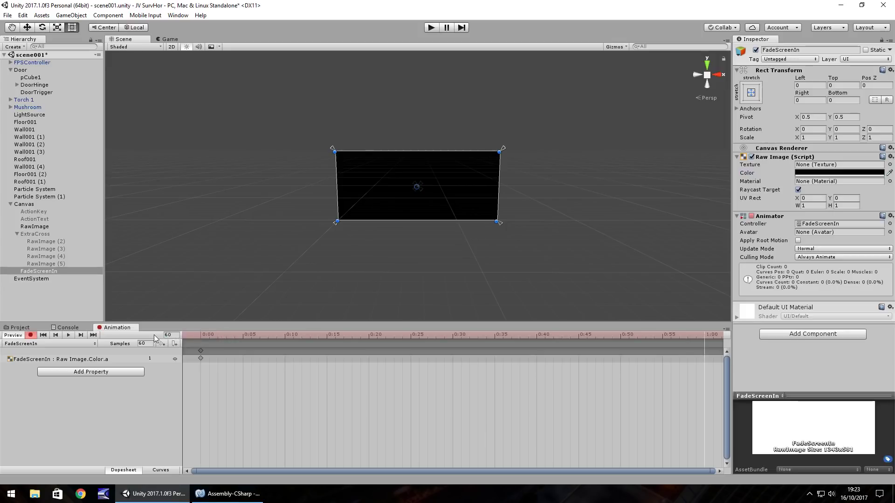
left_click(824, 174)
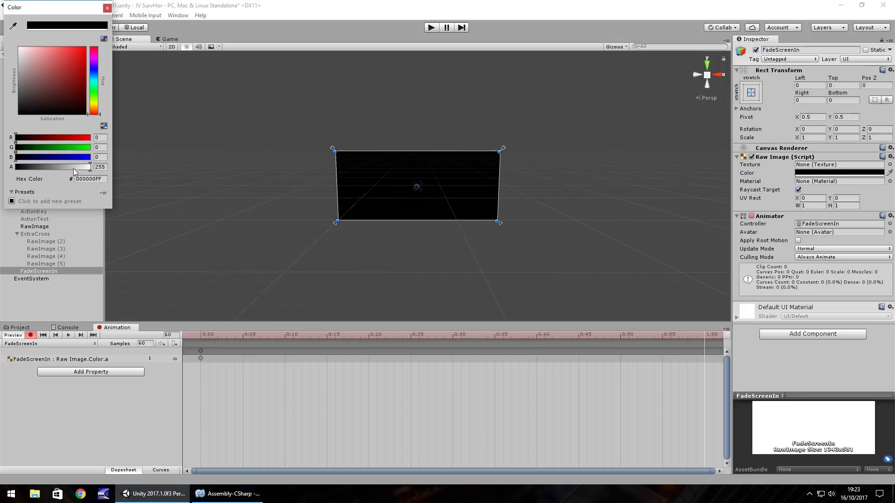
left_click(100, 167)
type("0")
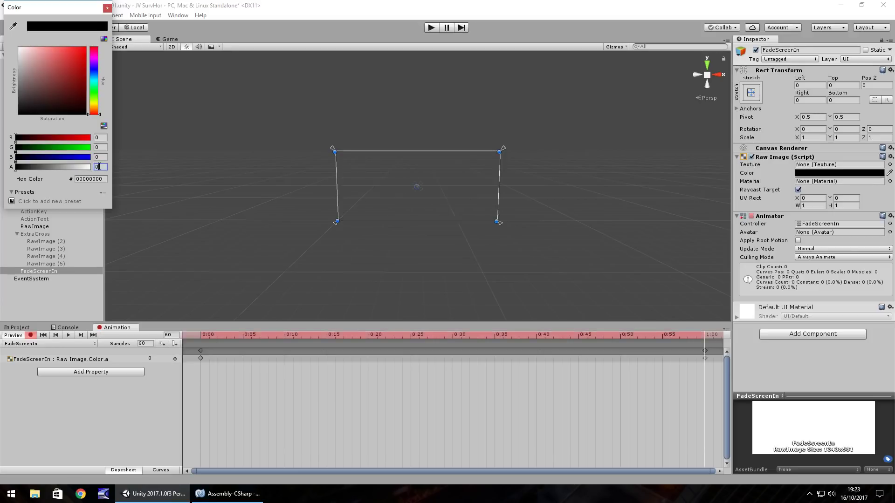
left_click(107, 8)
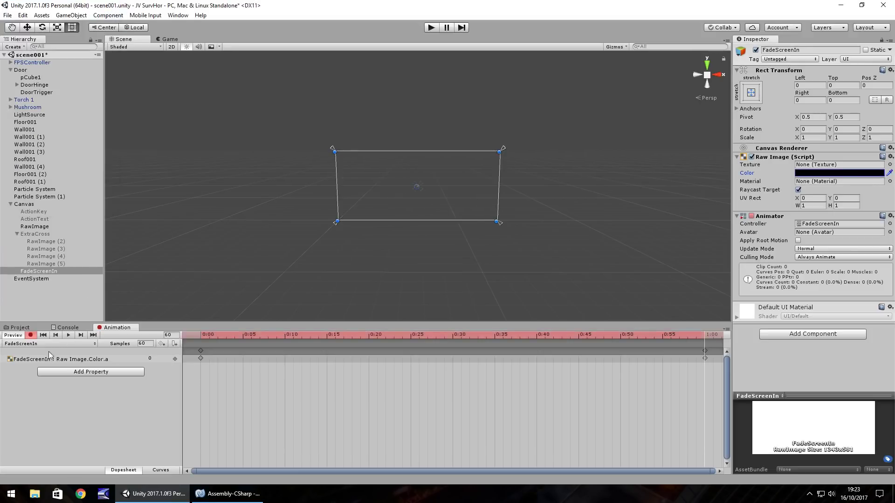
left_click(30, 335)
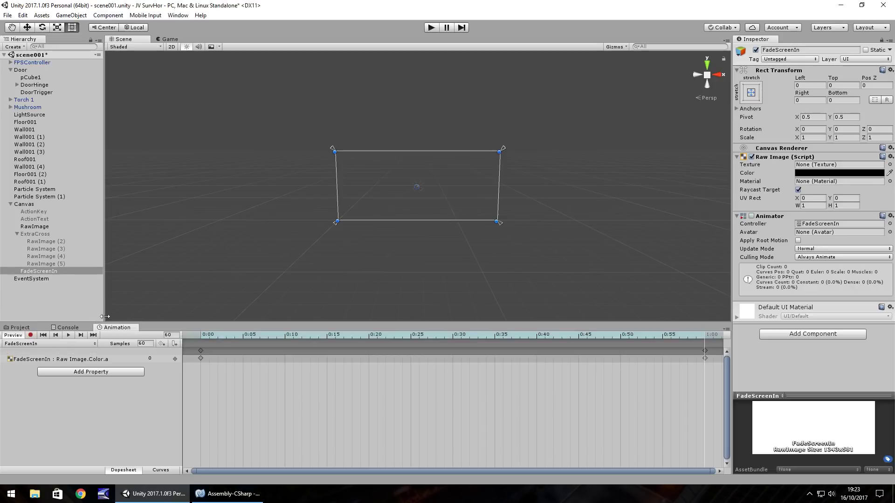
left_click(19, 328)
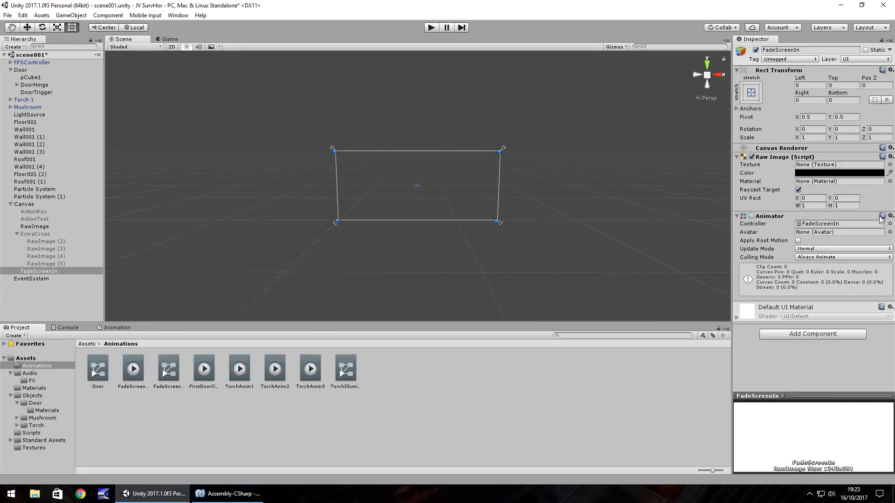
Step: Remove the Animator component from FadeScreenIn and add an Animation component in its place
right_click(772, 218)
left_click(797, 236)
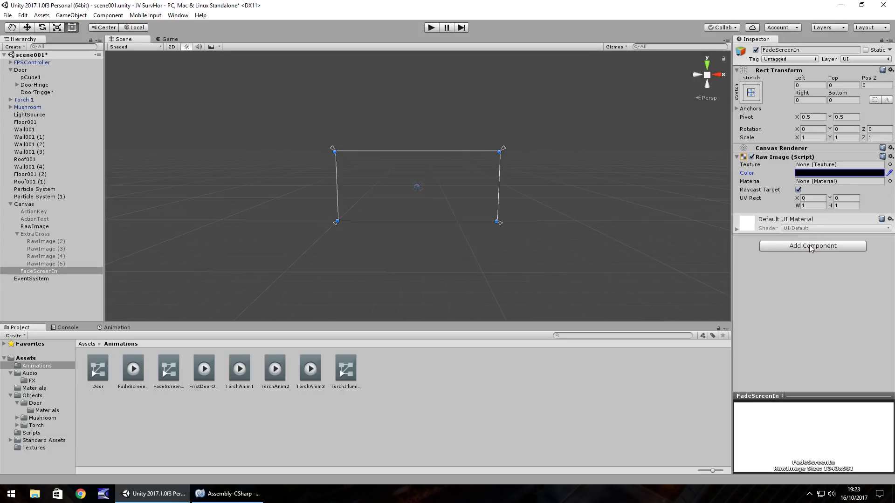
left_click(811, 247)
left_click(792, 282)
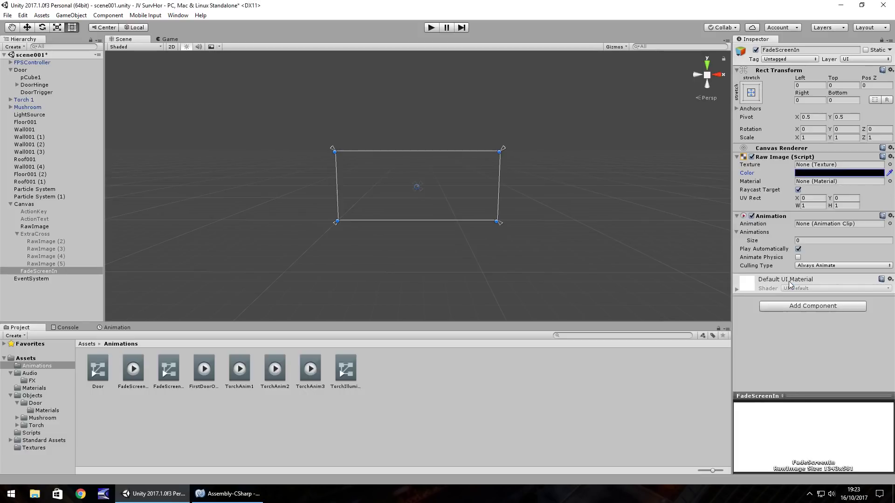
Step: Set the Animations size to 1 and assign the FadeScreenIn clip as both the default Animation and Element 0
left_click(808, 242)
double_click(808, 242)
type("1")
key("Return")
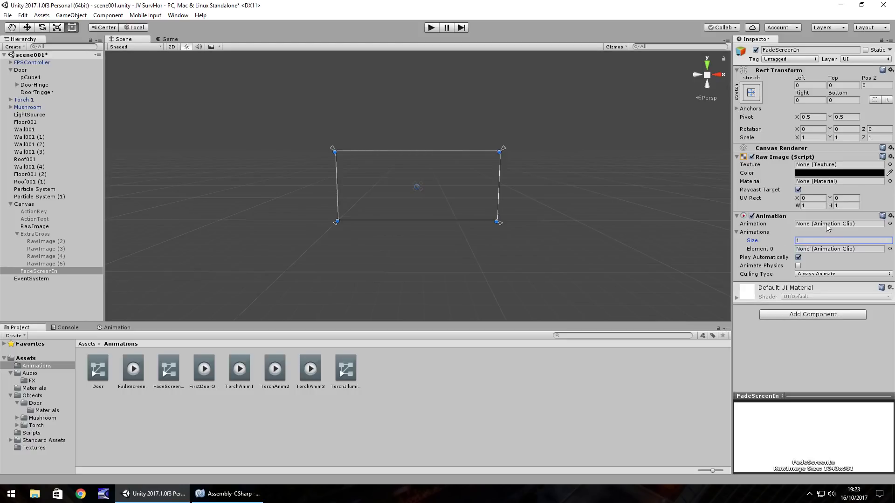
left_click_drag(134, 373, 837, 224)
left_click_drag(445, 294, 838, 249)
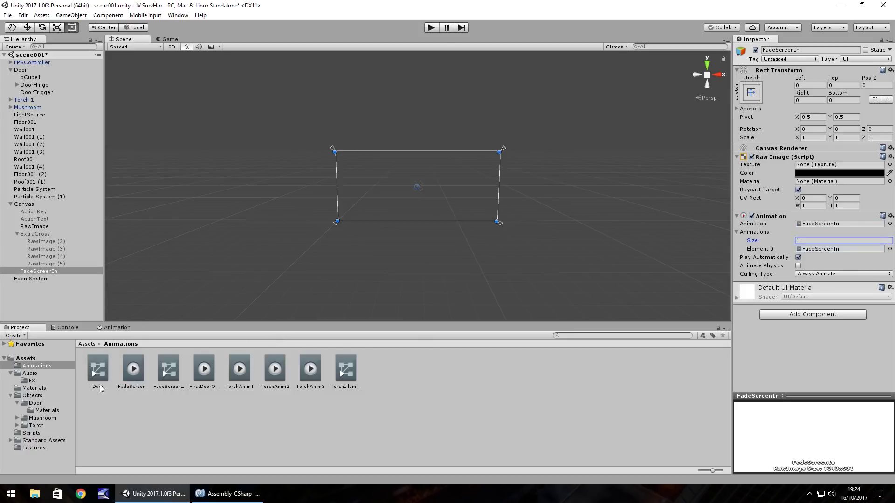
Step: Mark the FadeScreenIn animation clip as Legacy in the debug view, return to normal view and set its Wrap Mode to Once
left_click(132, 370)
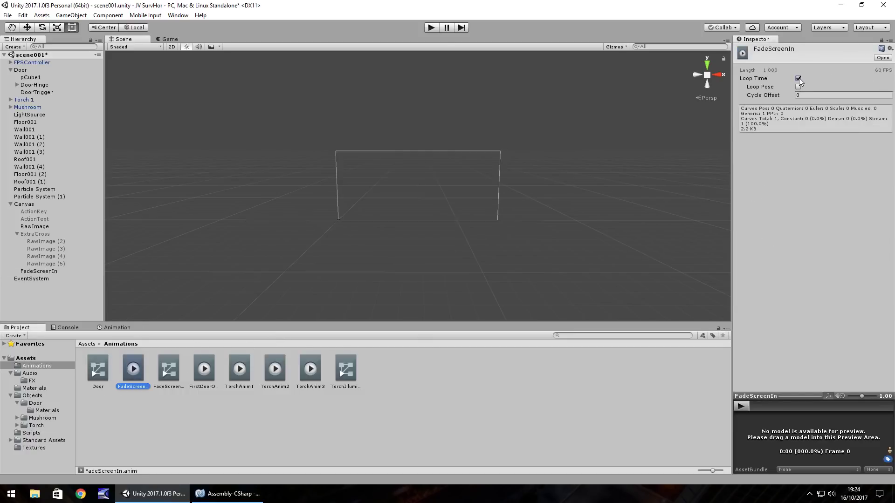
left_click(891, 40)
left_click(855, 63)
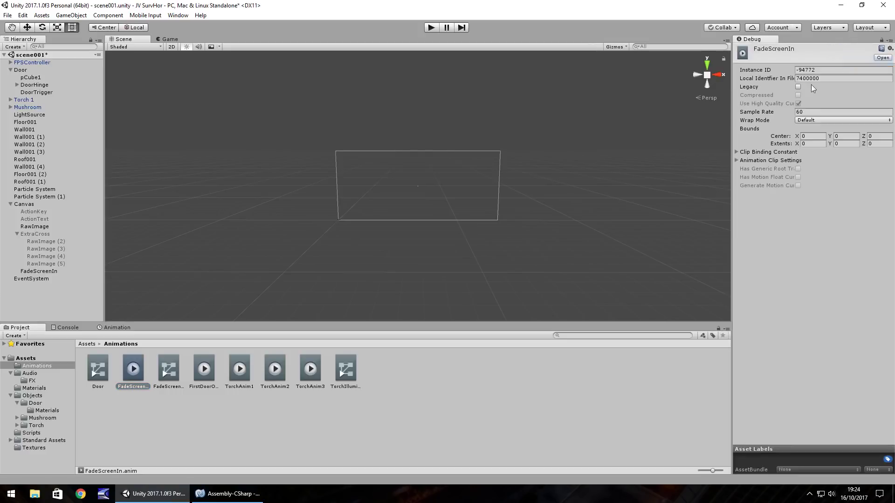
left_click(798, 87)
left_click(891, 40)
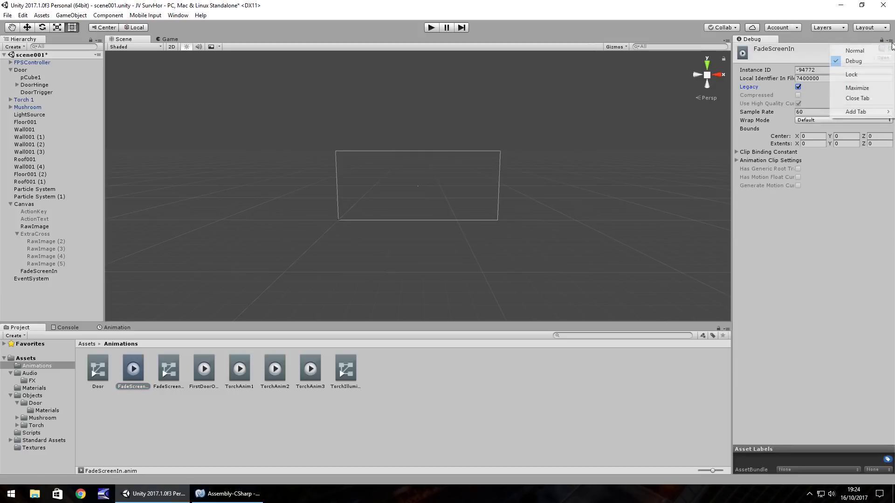
left_click(854, 55)
left_click(815, 79)
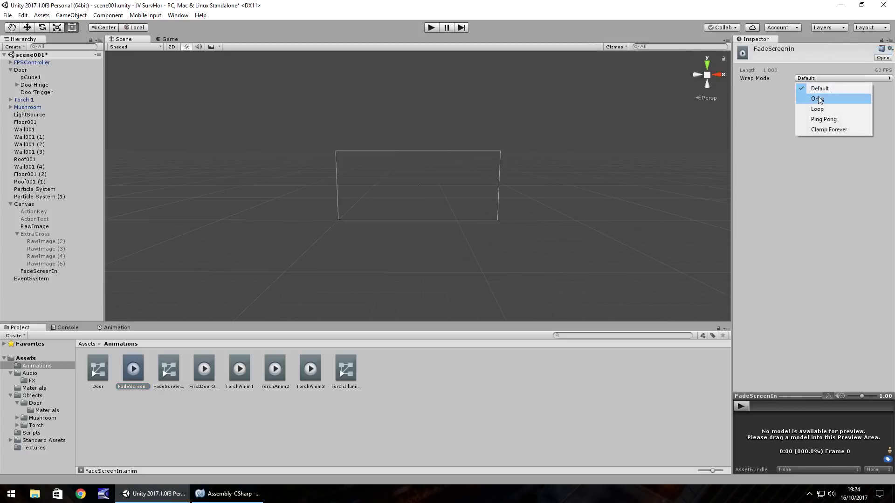
left_click(820, 100)
Step: Play the scene to check the fade-in from black, and stop play mode
left_click(438, 410)
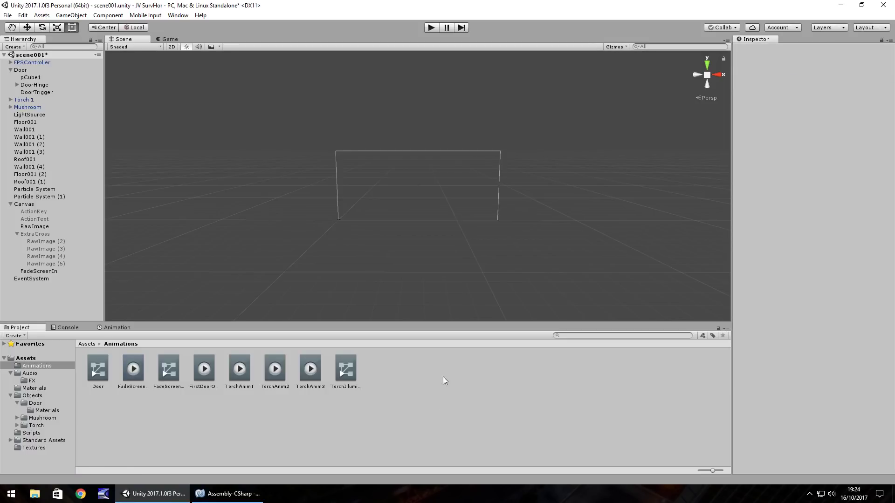
left_click(432, 27)
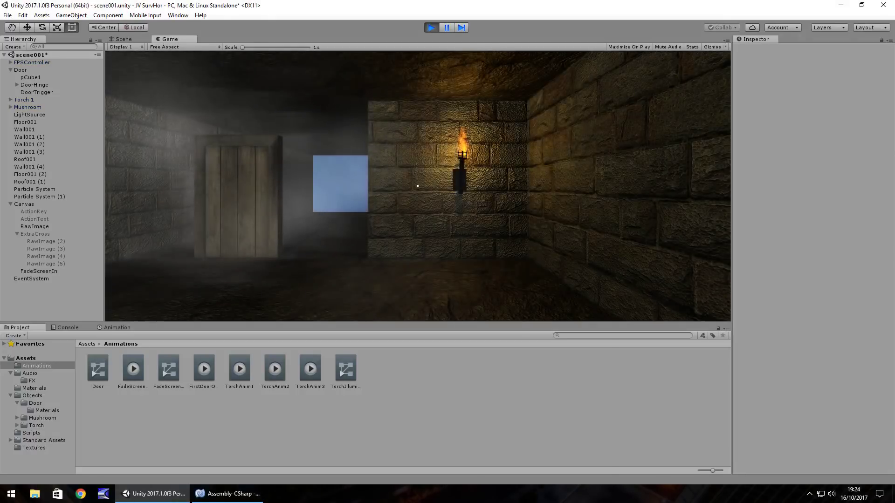
key("ctrl+p")
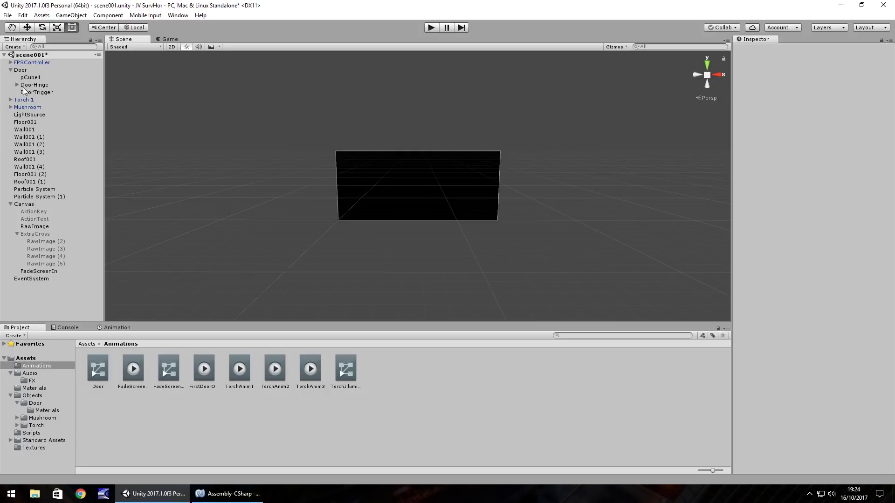
Step: Move Wall001, the torch wall beside the door, along X to about 3.75 to cover the gap next to the door
double_click(27, 63)
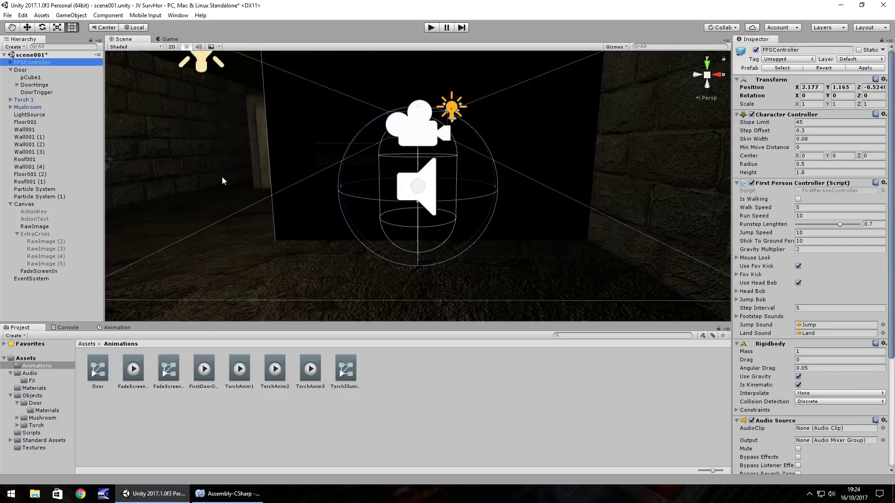
left_click_drag(221, 177, 359, 230, "alt")
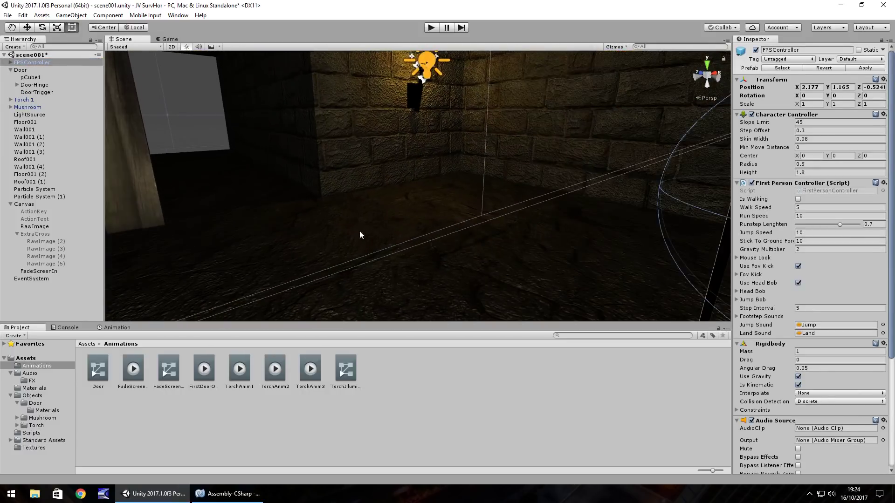
left_click(344, 153)
key("f")
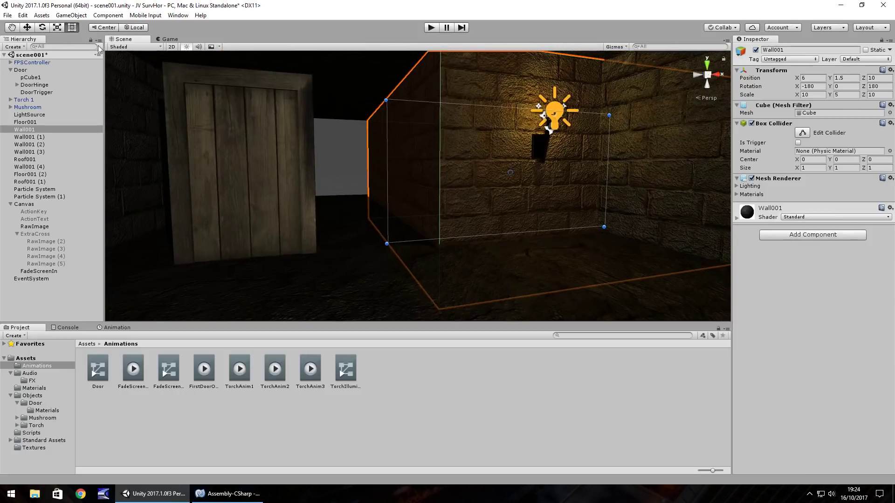
left_click(29, 28)
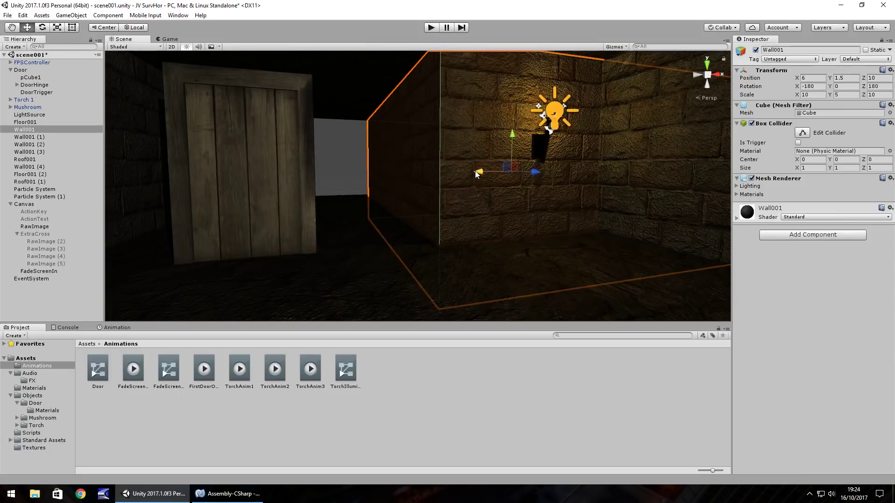
left_click_drag(475, 171, 429, 182)
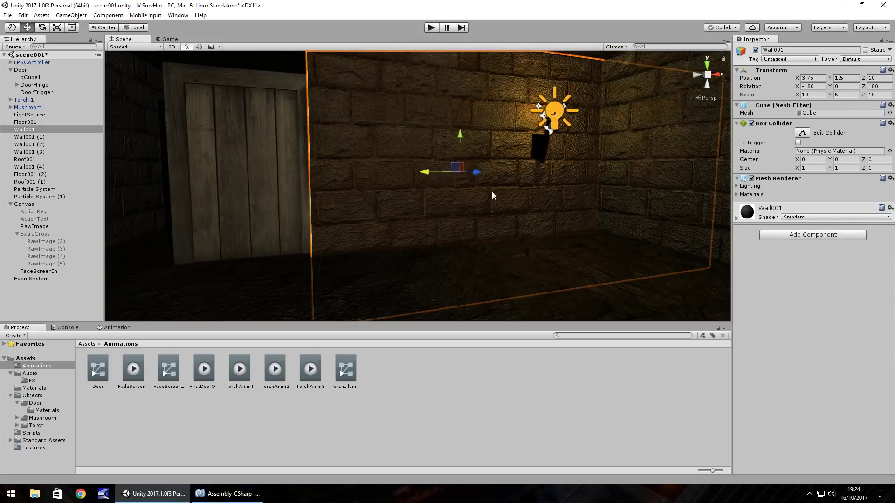
Step: Duplicate the side wall Wall001 (3) and set the copy's Y rotation to 90
right_click_drag(569, 202, 297, 178)
left_click(298, 182)
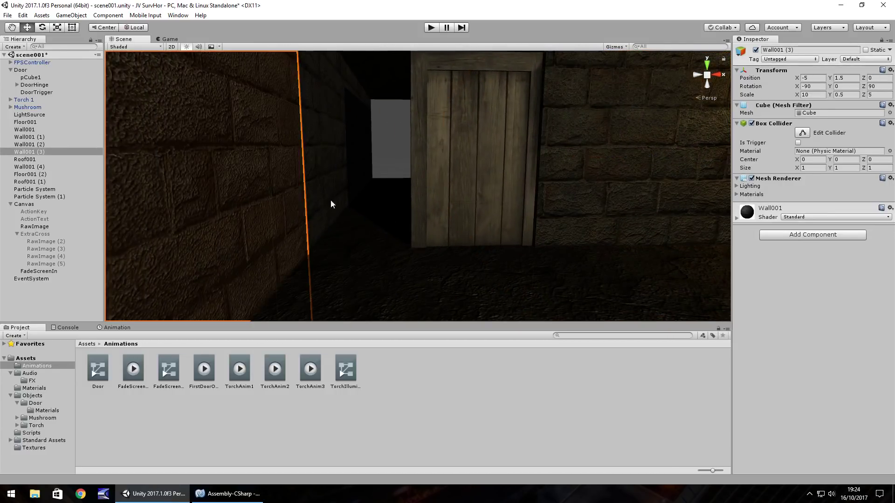
scroll(393, 182, "down", 5)
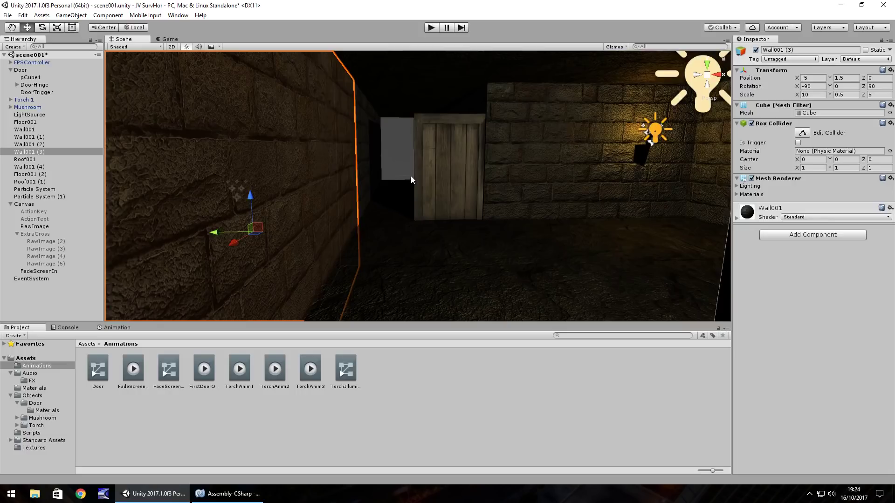
key("ctrl+d")
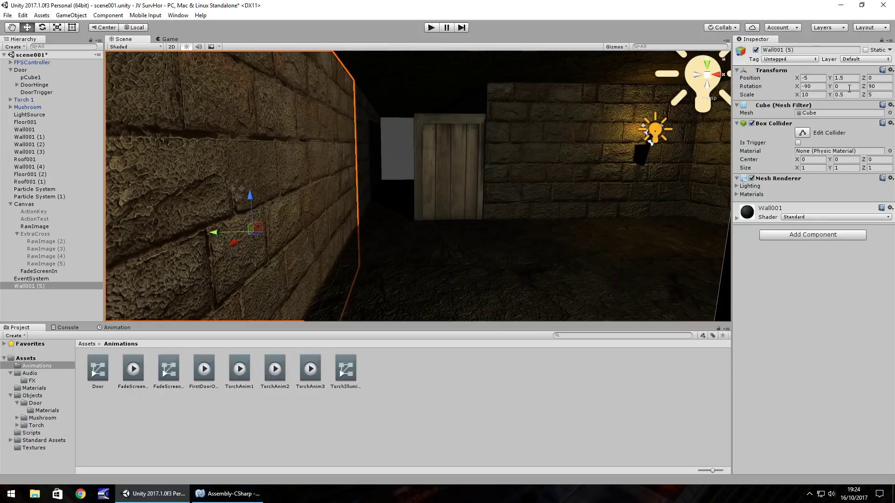
left_click(848, 87)
type("90")
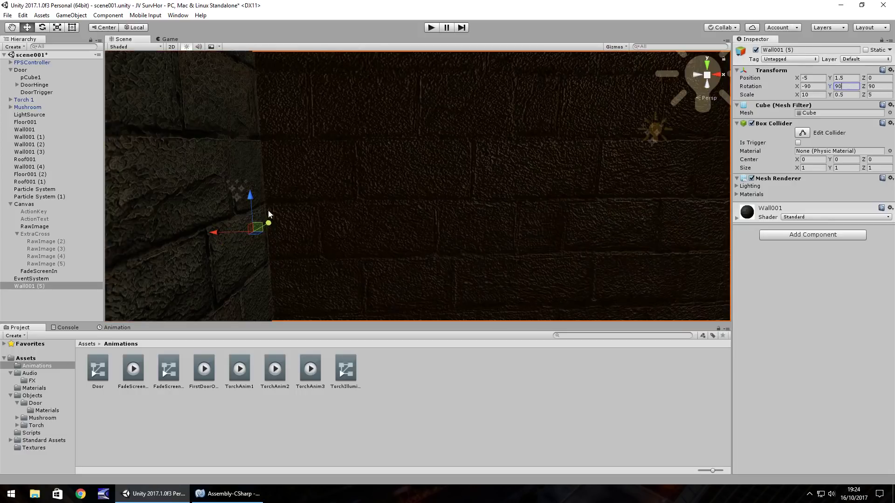
Step: Move the wall copy to about X -8.12 and Z 5.25 so it closes the gap between the side wall and the door
left_click_drag(220, 234, 501, 138)
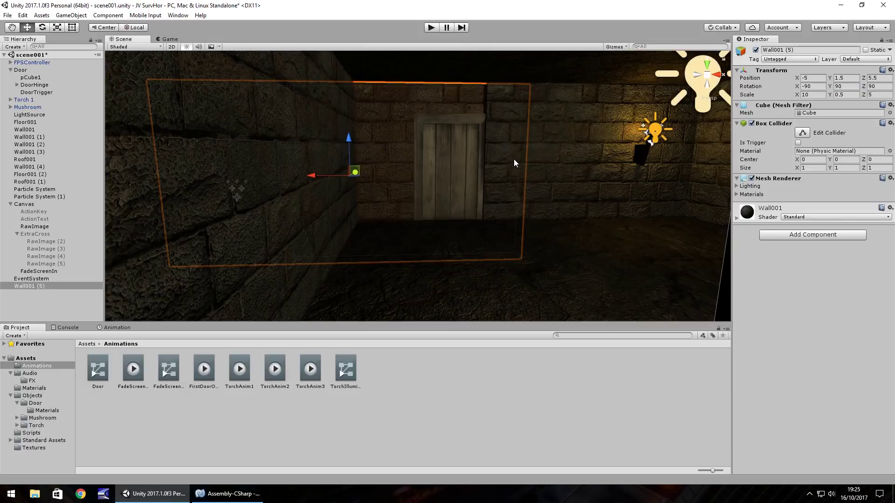
left_click_drag(359, 179, 200, 184)
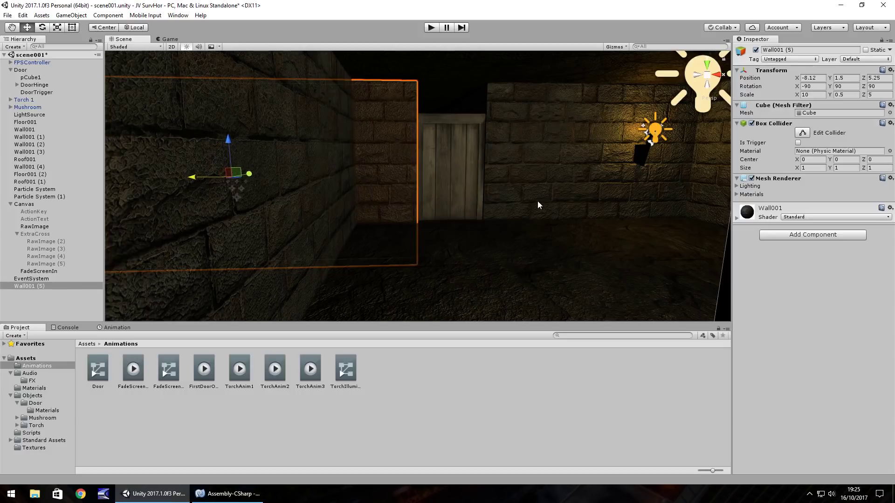
middle_click_drag(538, 200, 484, 182)
left_click(517, 243)
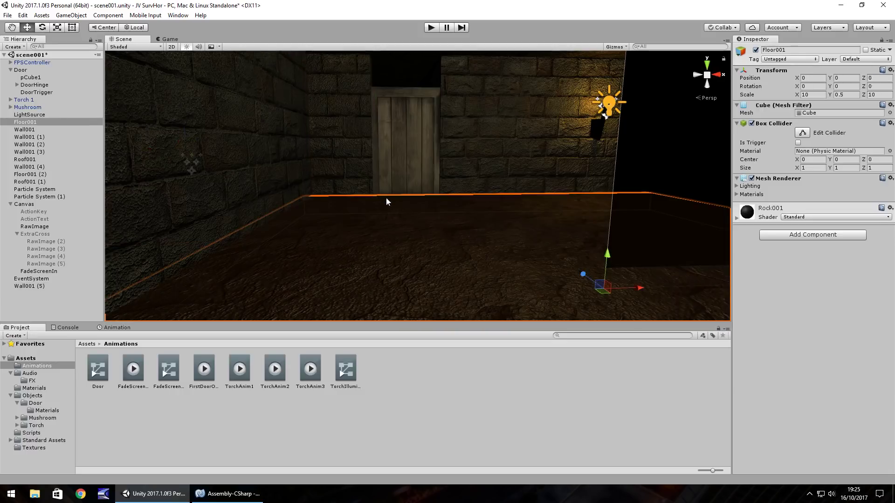
right_click_drag(454, 164, 497, 196)
scroll(419, 208, "up", 3)
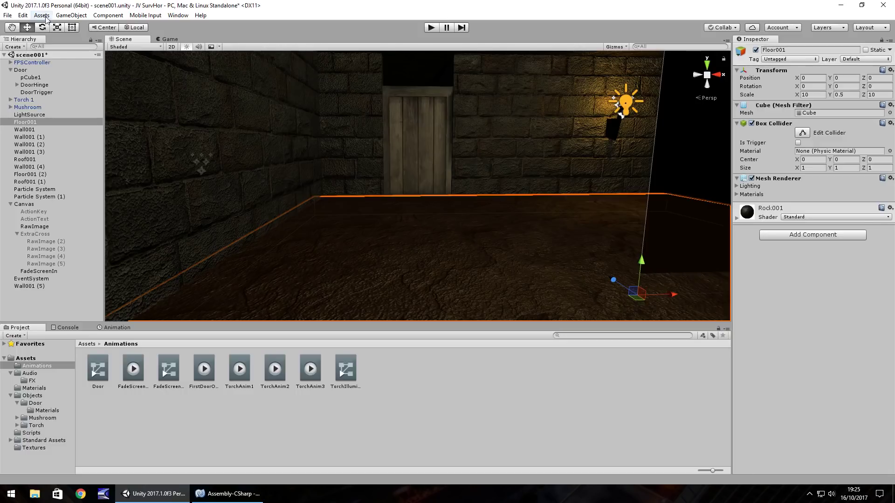
Step: Add a UI Text object to the Canvas and name it TextBox
left_click(72, 16)
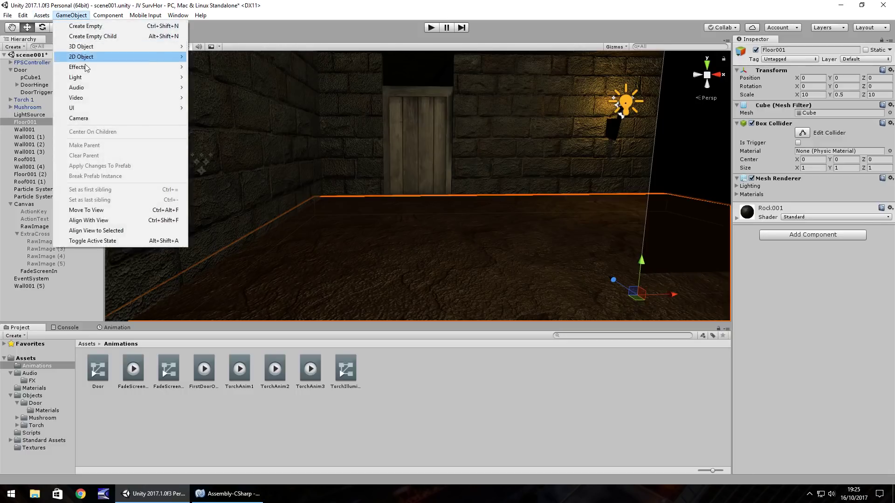
mouse_move(86, 109)
left_click(228, 108)
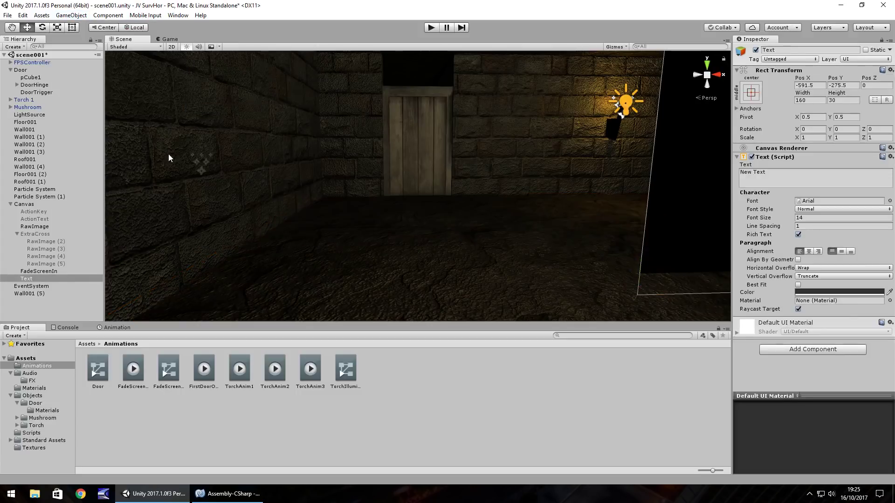
double_click(29, 280)
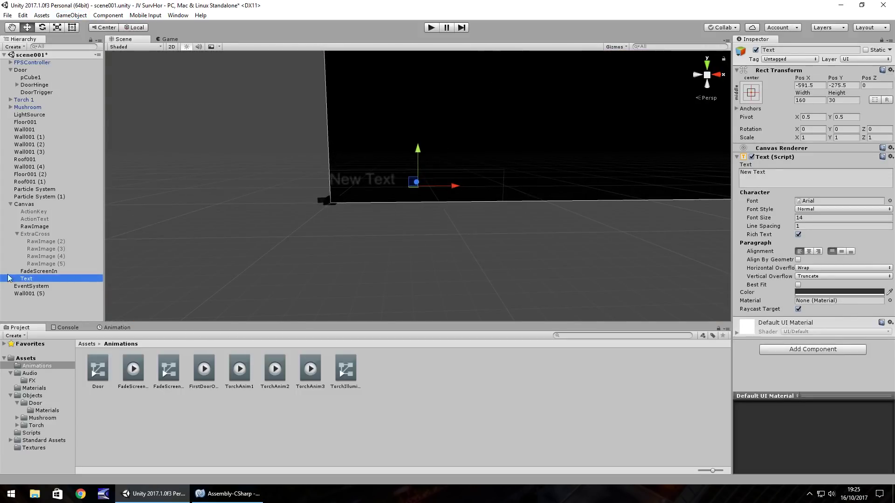
left_click(39, 279)
key("Right")
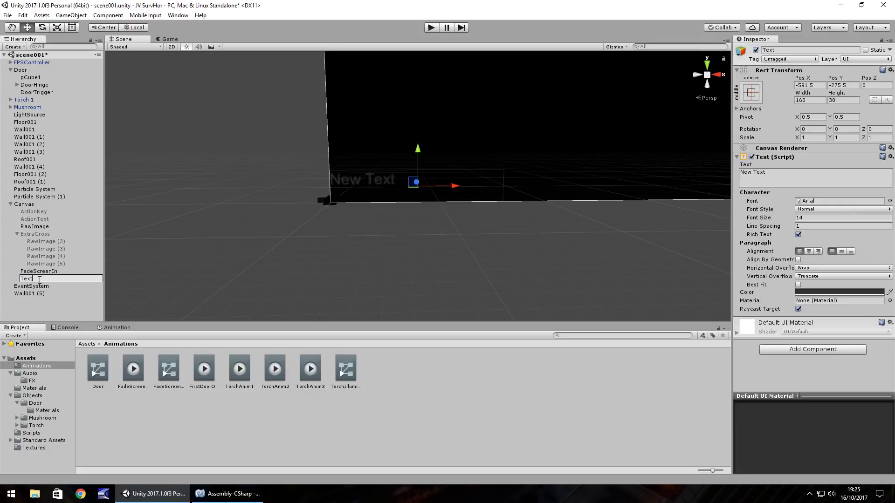
type("Box")
key("Return")
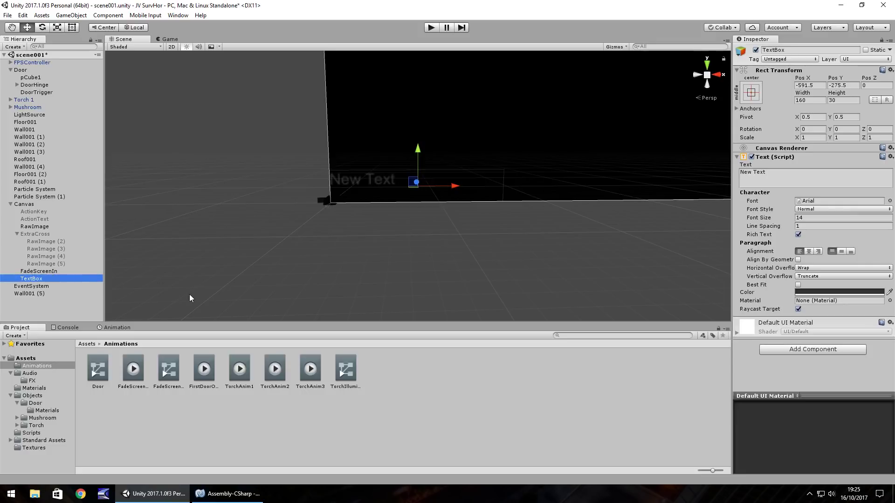
Step: Anchor TextBox to the bottom centre and set its text colour to white
left_click(751, 95)
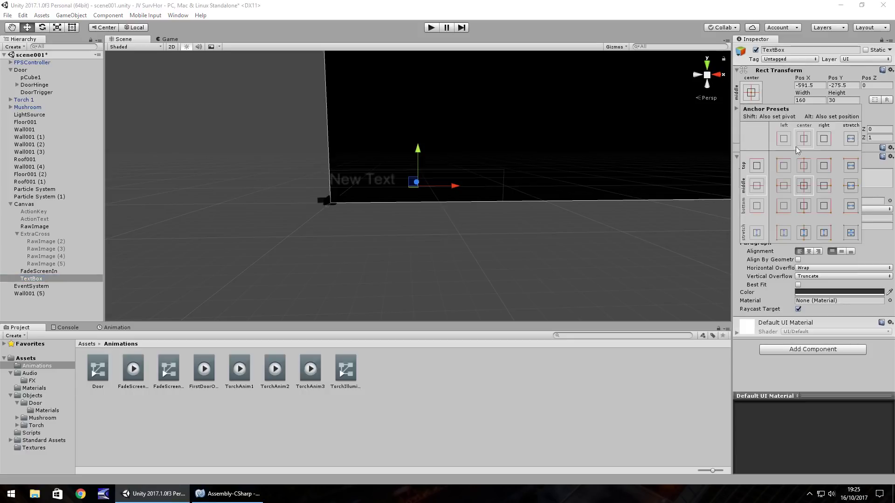
left_click(802, 210)
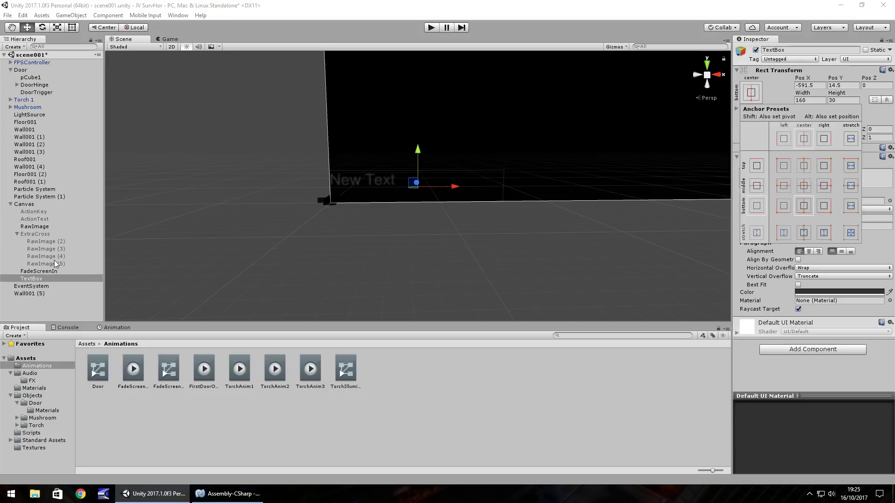
left_click(839, 292)
left_click_drag(34, 71, 2, 38)
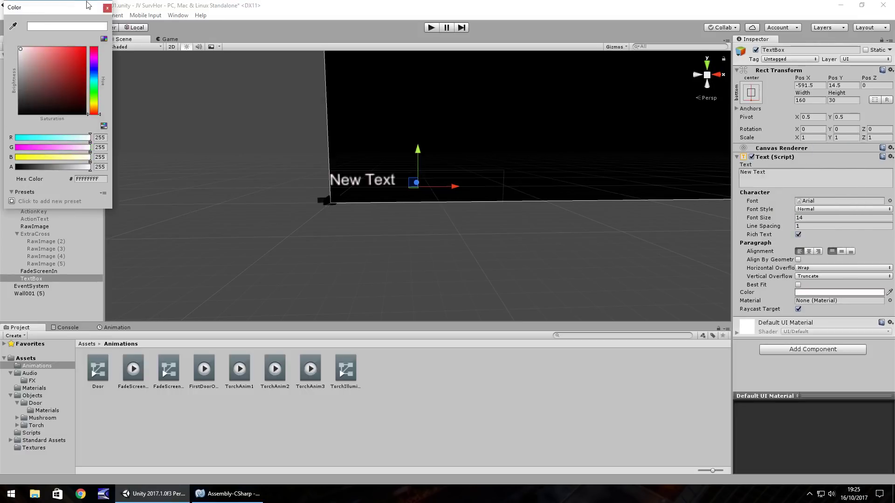
left_click(107, 8)
Step: Set TextBox's Pos X and Pos Y to 0 and frame it in the scene
left_click(812, 86)
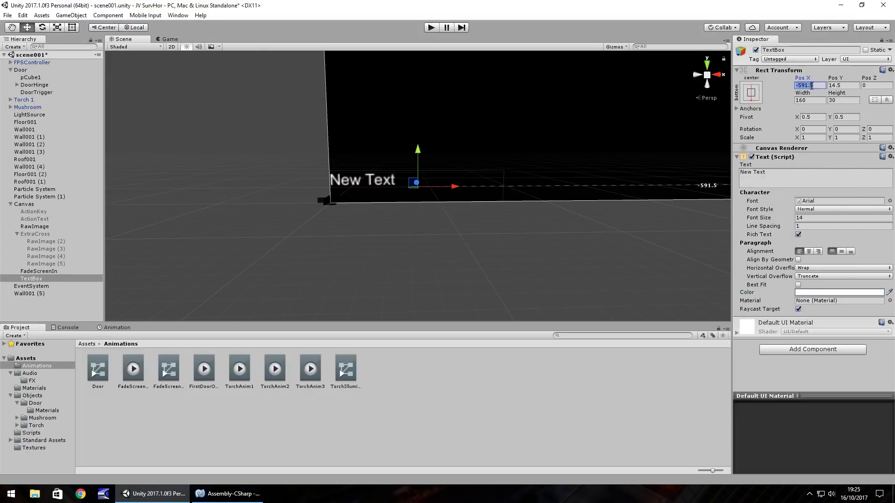
type("0")
key("Tab")
type("0")
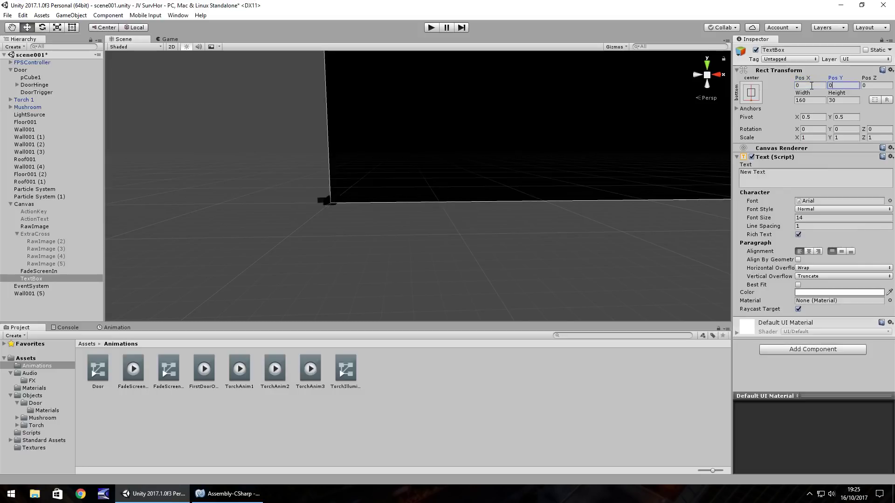
double_click(45, 280)
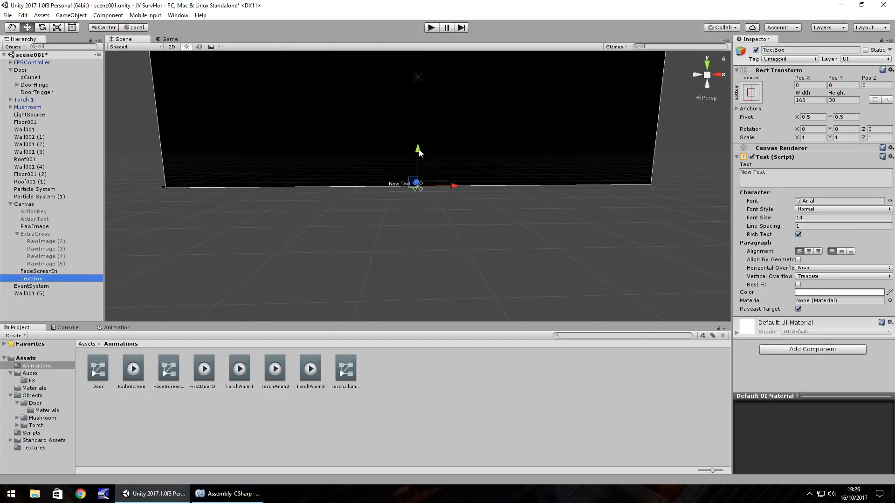
Step: Raise TextBox to Pos Y 56 and format its text as horizontally centred at font size 22
left_click_drag(420, 152, 420, 128)
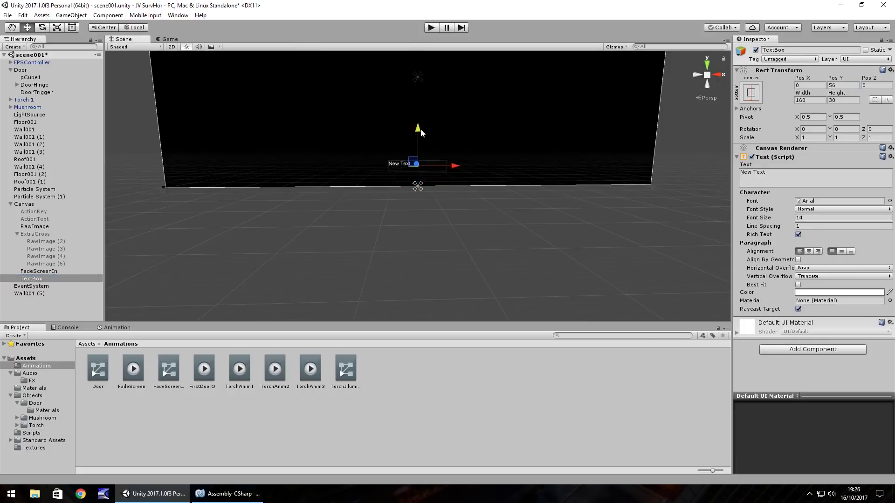
left_click(809, 251)
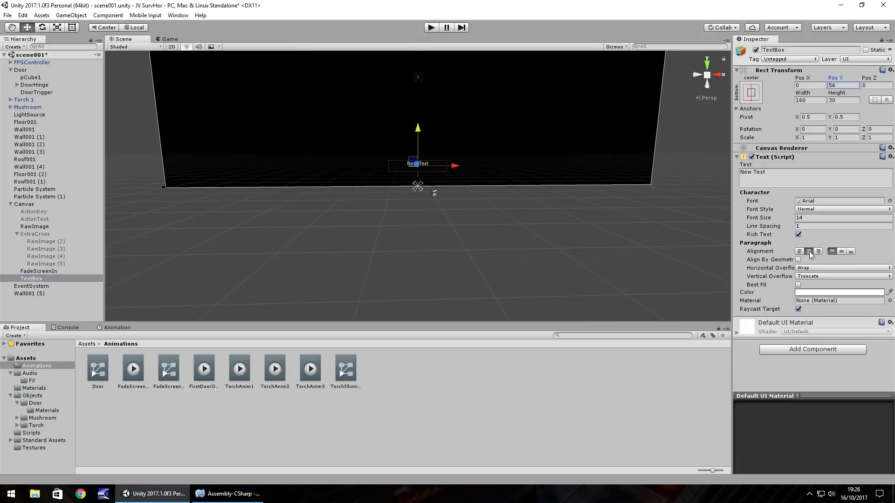
left_click(806, 217)
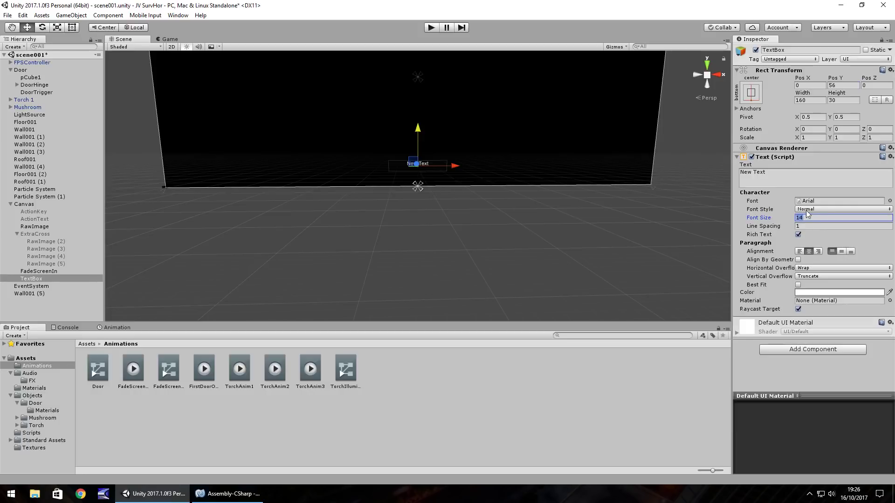
type("22")
key("Return")
Step: Enlarge TextBox to about 932 by 60.9 and centre it horizontally on the canvas at about Pos Y 78
key("t")
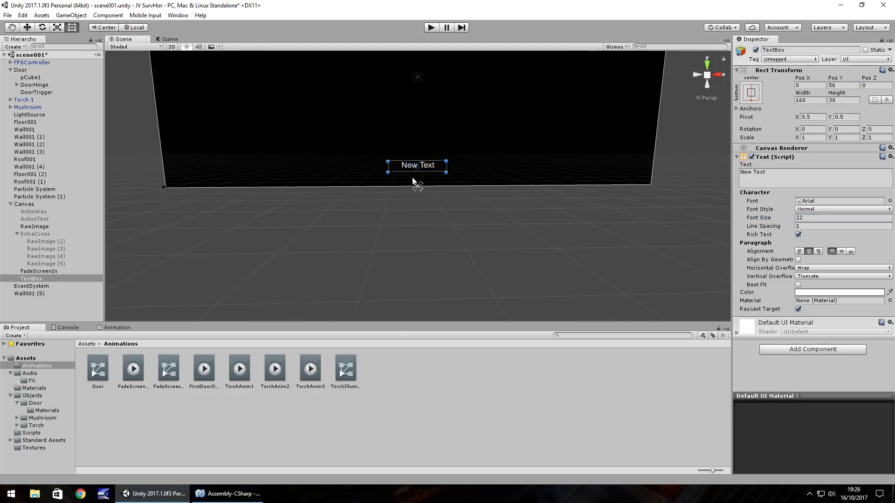
left_click_drag(387, 165, 264, 166)
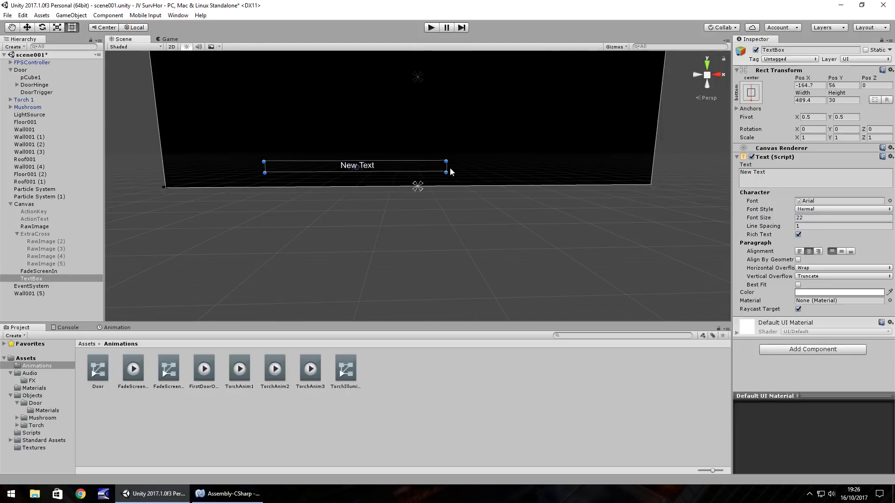
left_click_drag(445, 166, 598, 165)
left_click_drag(493, 161, 461, 160)
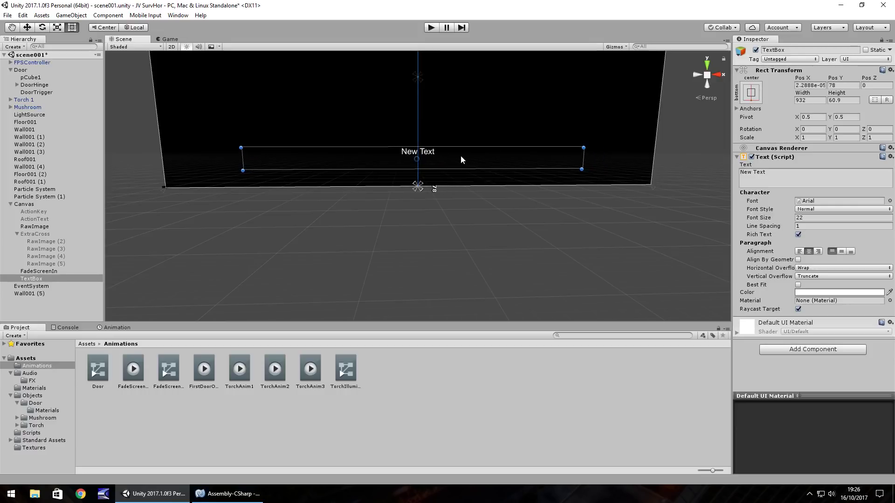
Step: Try the line "I need to get out of here." as TextBox's text, clear it to leave the text empty, and deselect the object
left_click(790, 177)
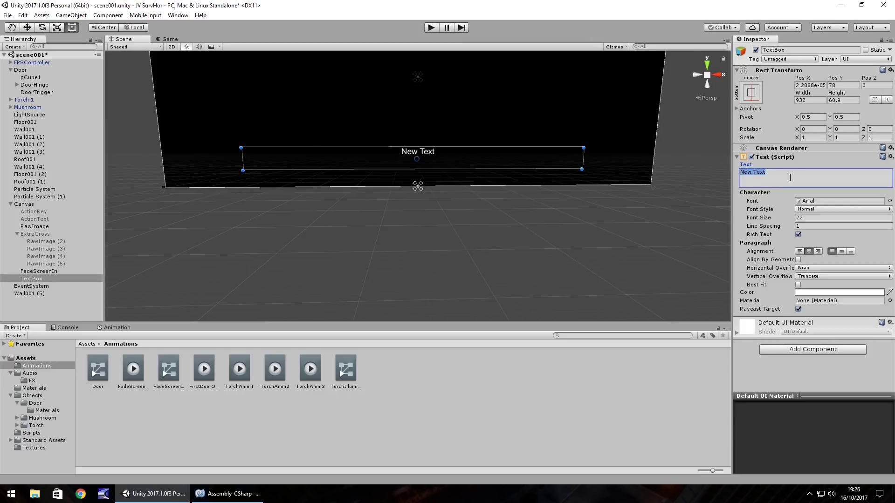
type("I need to get ou")
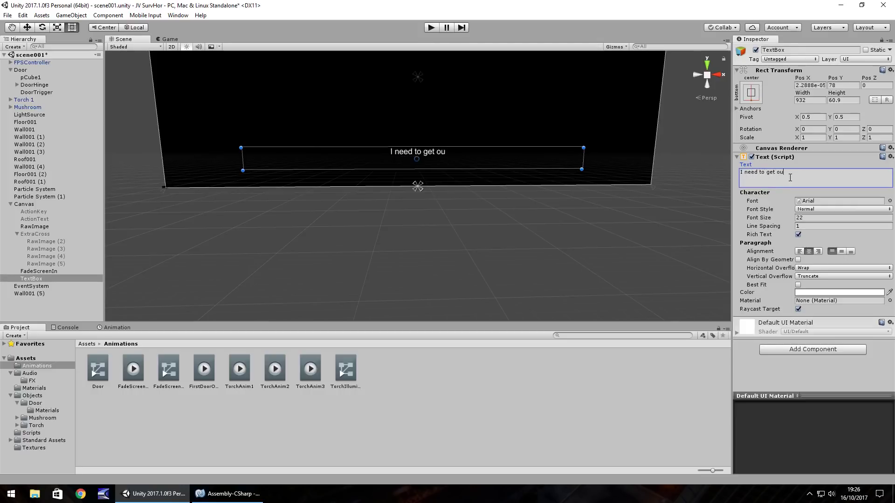
type("t of here.")
key("ctrl+a")
key("BackSpace")
left_click(41, 304)
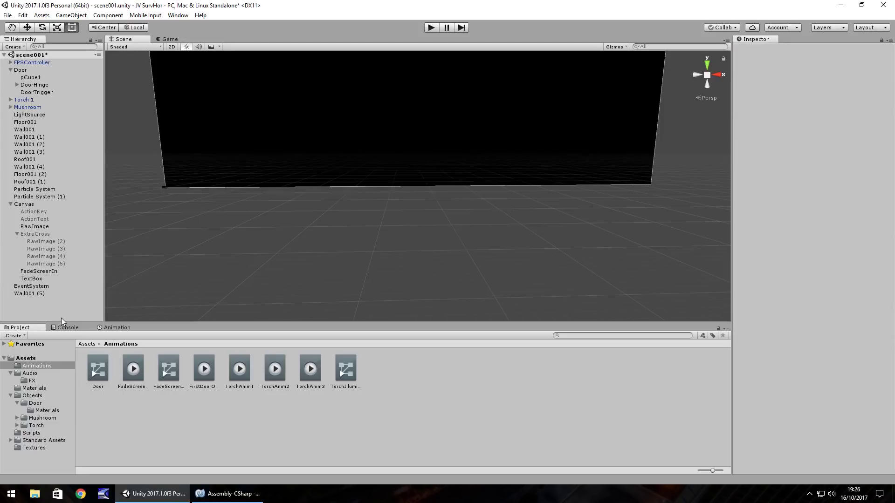
Step: Create a folder named Sequences inside the Scripts folder and open it
left_click(31, 433)
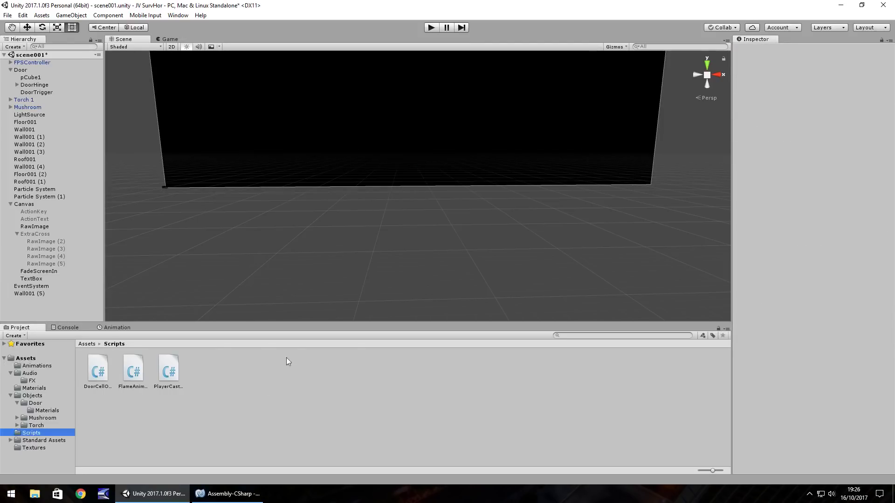
right_click(228, 379)
mouse_move(261, 206)
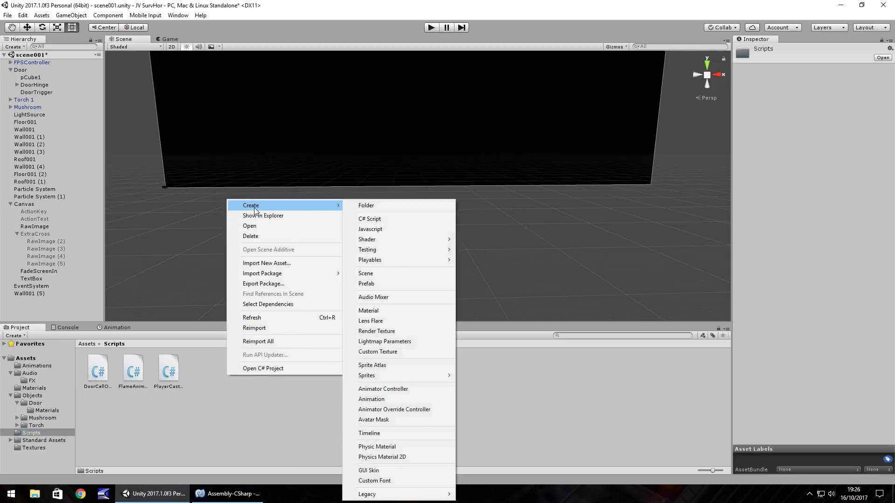
left_click(362, 205)
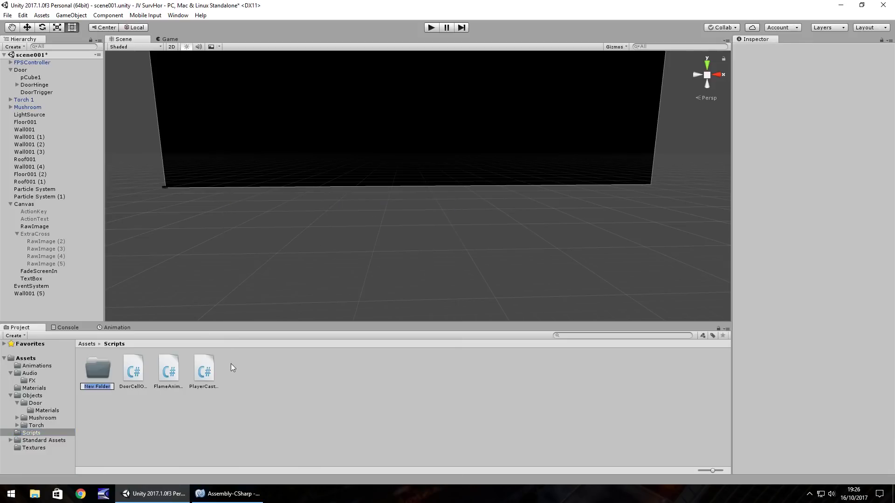
type("Sequences")
key("Return")
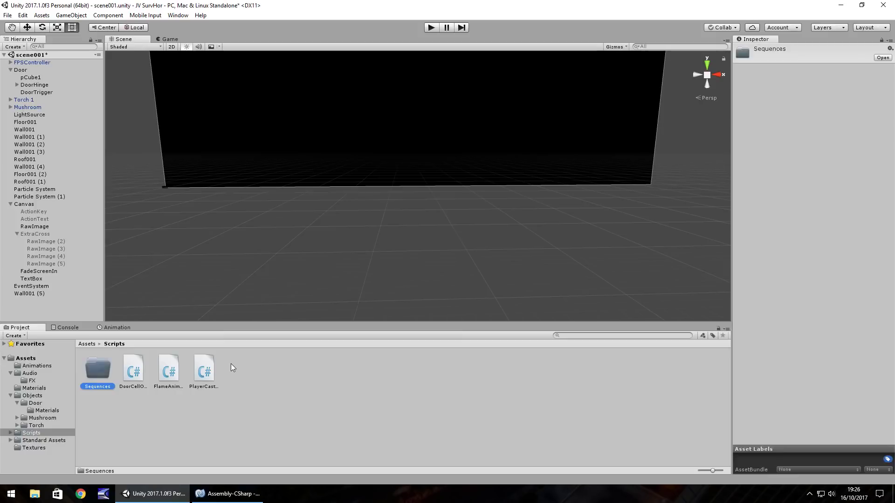
double_click(97, 368)
Step: Try a C# script named 001Opening in the Sequences folder and delete it
right_click(137, 373)
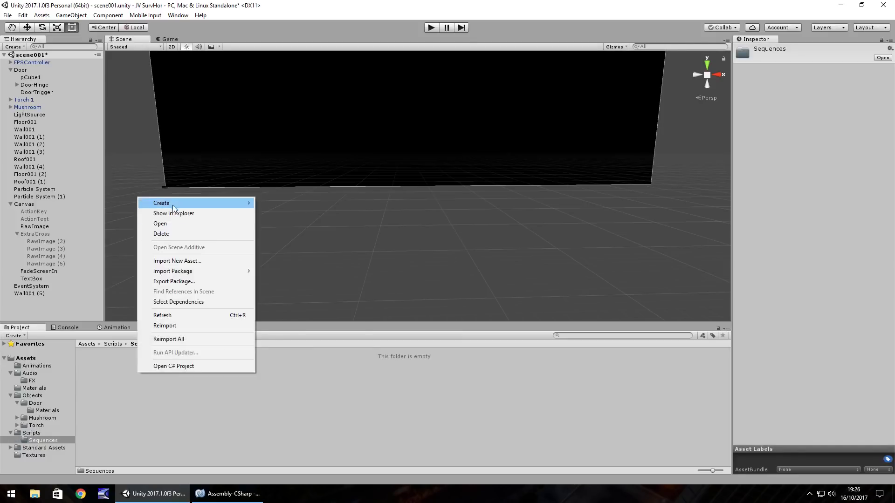
mouse_move(233, 204)
left_click(284, 218)
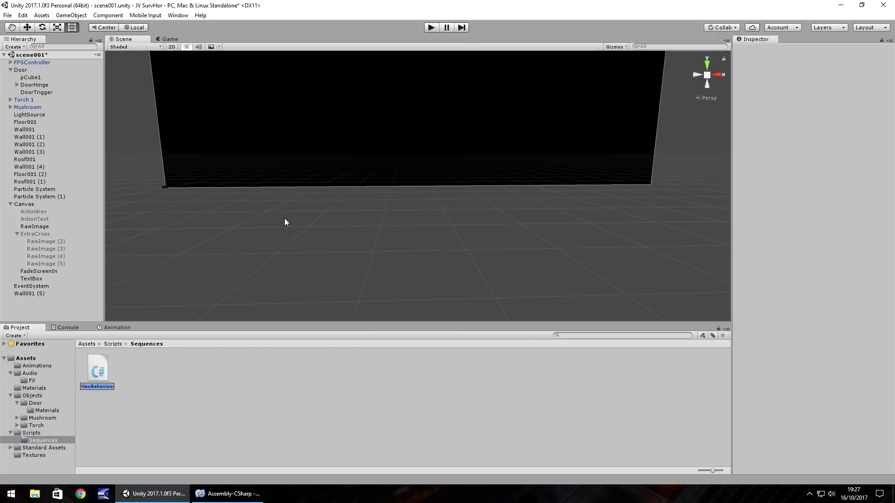
type("001")
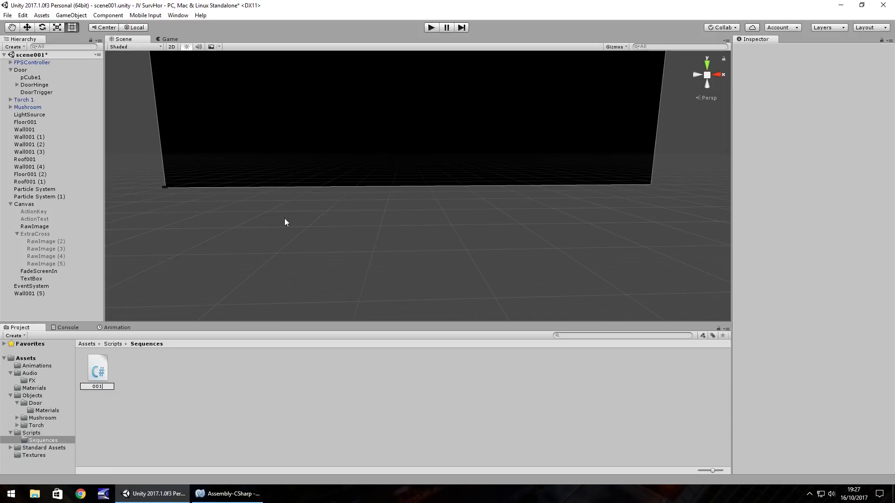
type("Opening")
key("Return")
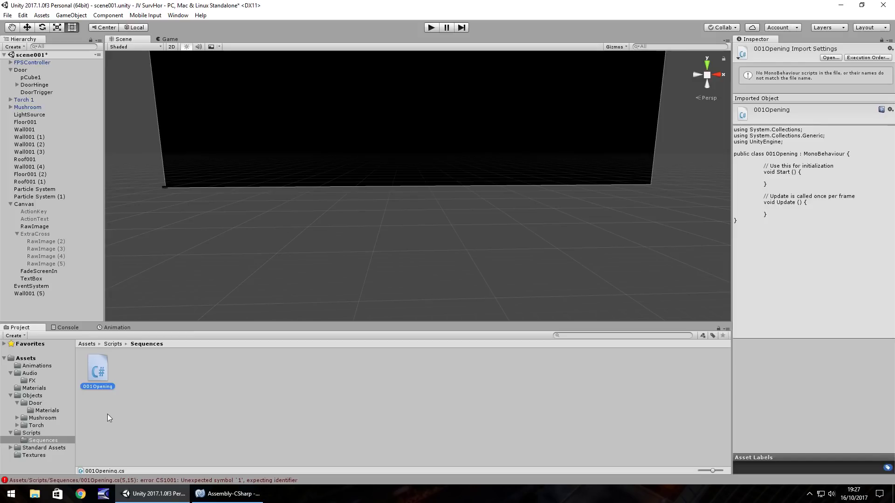
key("Delete")
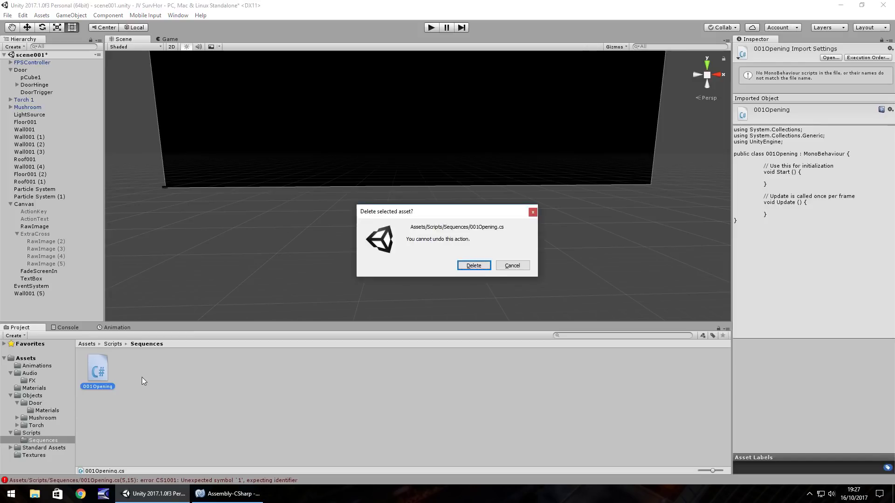
key("Return")
Step: Create a C# script named AOpening in the Sequences folder and switch to MonoDevelop to edit it
right_click(115, 370)
mouse_move(152, 199)
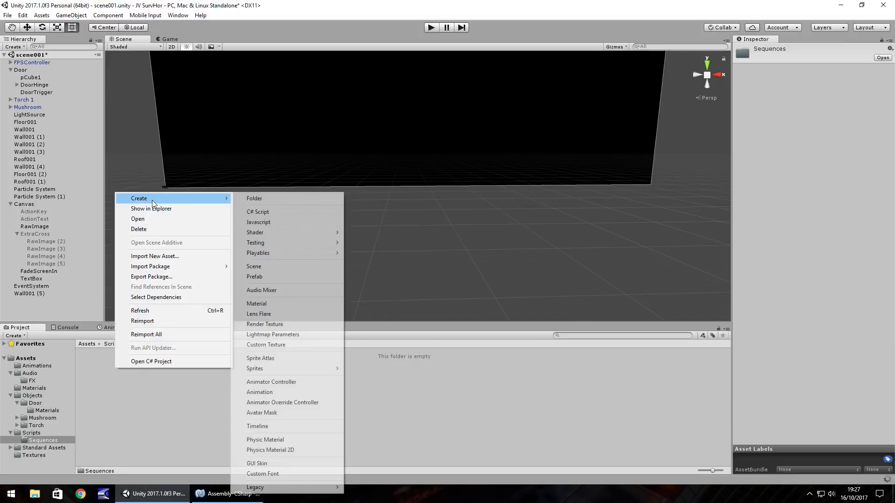
left_click(256, 212)
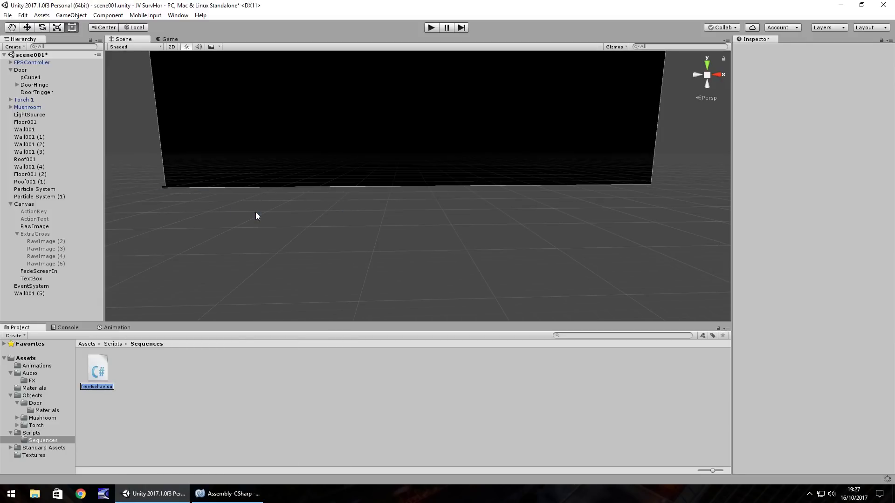
type("AOpening")
key("Return")
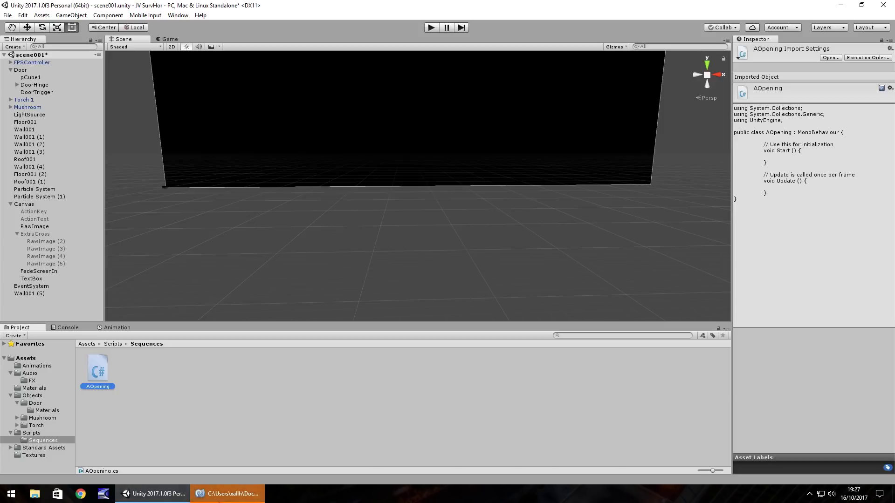
left_click(227, 493)
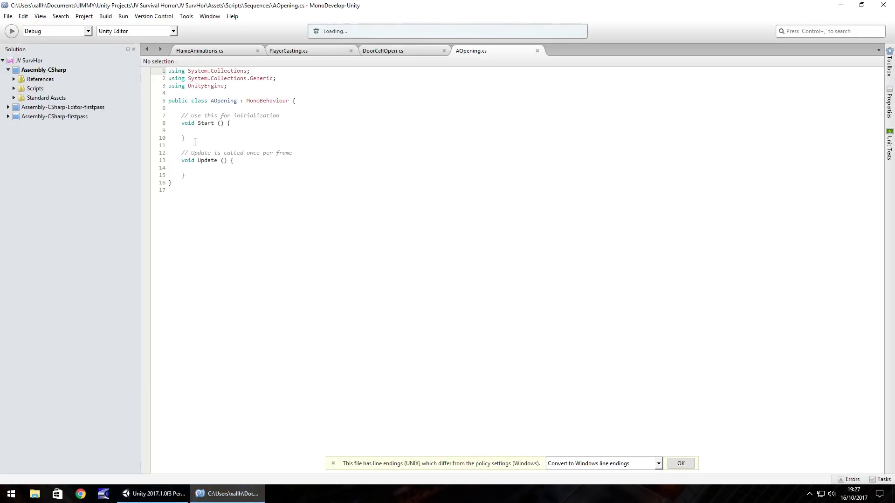
Step: Remove the Update method and the initialization comment from the AOpening class, leaving blank lines above Start
left_click_drag(212, 177, 169, 145)
key("BackSpace")
left_click(278, 115)
key("shift+Home")
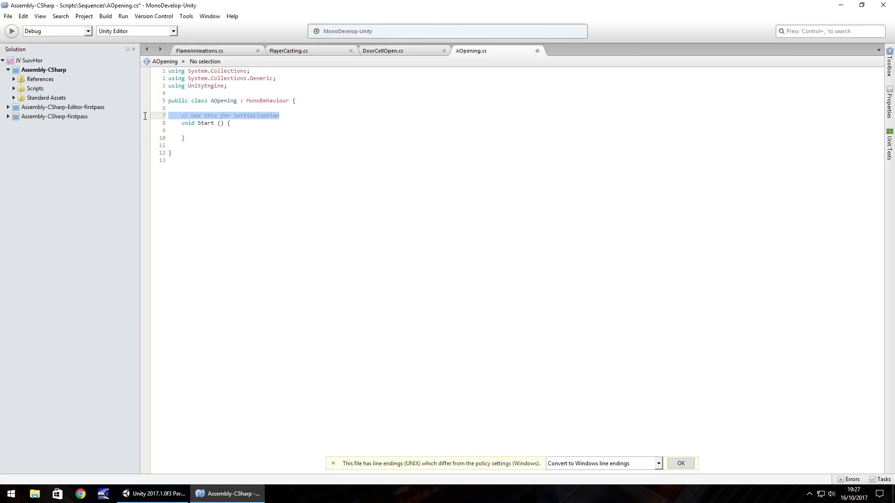
key("Return")
Step: Declare a public GameObject variable named ThePlayer above the Start method
left_click(214, 111)
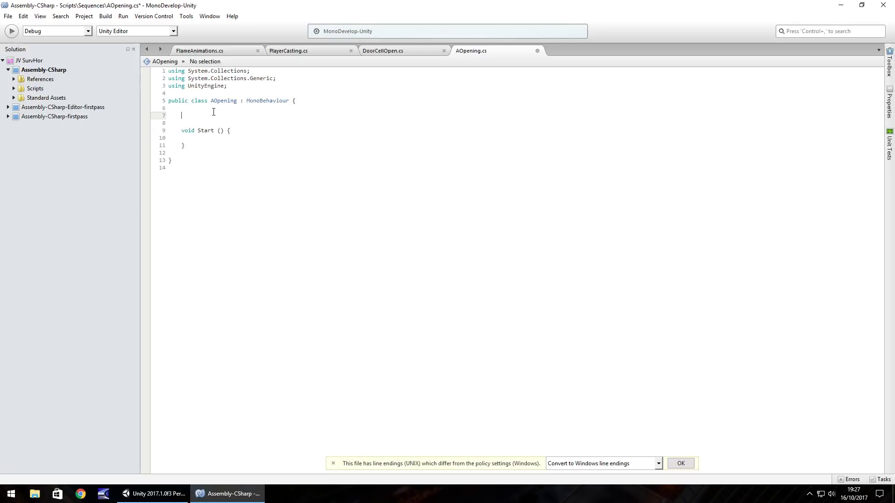
type("public GameO")
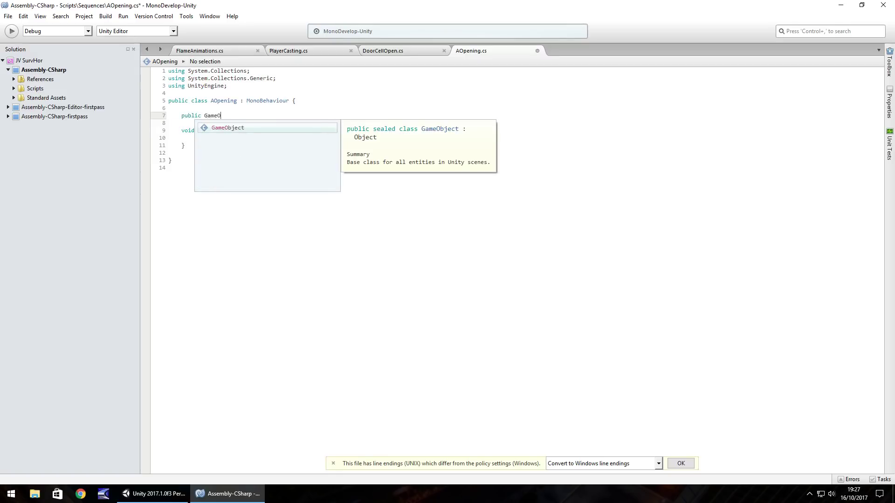
type("bject ")
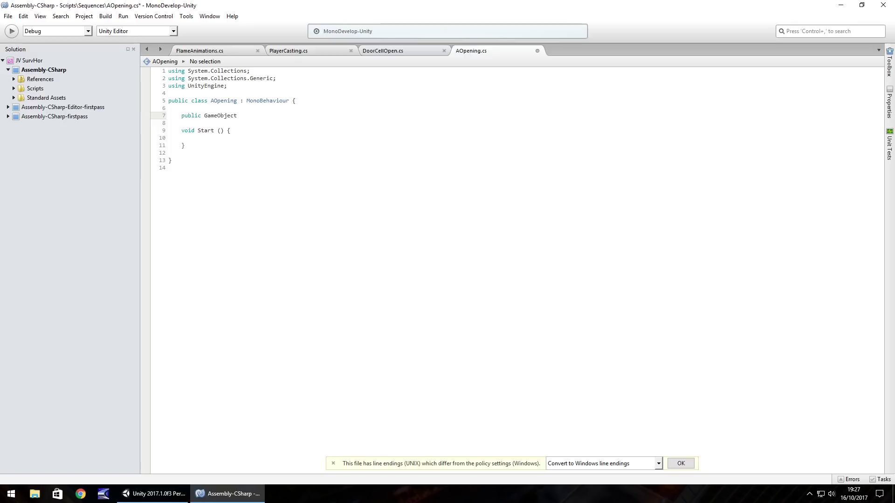
type("ThePlayer;")
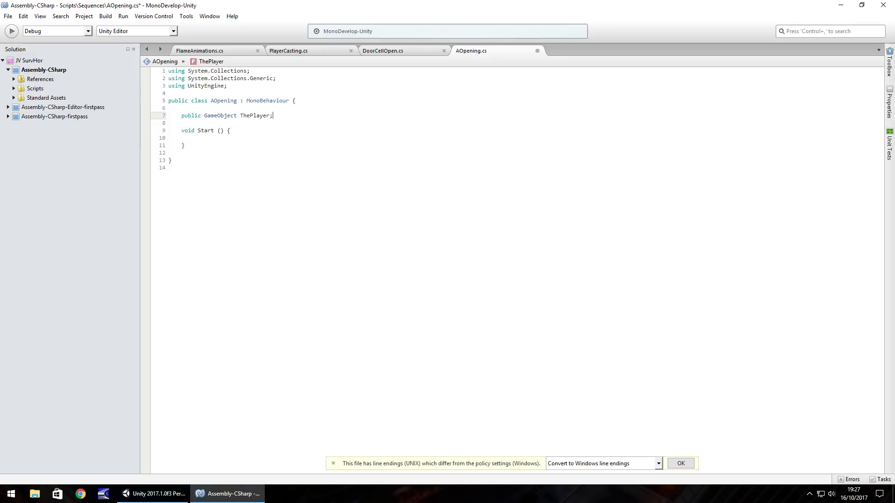
key("Return")
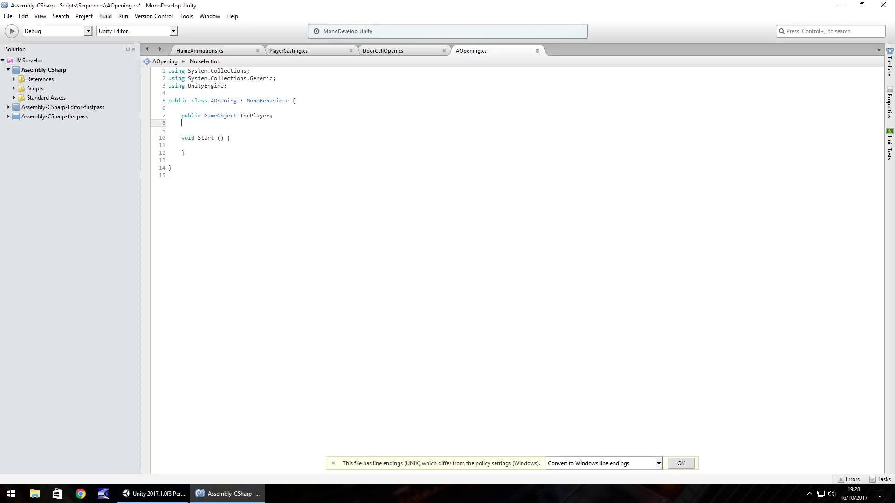
Step: Declare a public GameObject variable named FadeScreenIn below ThePlayer
type("public")
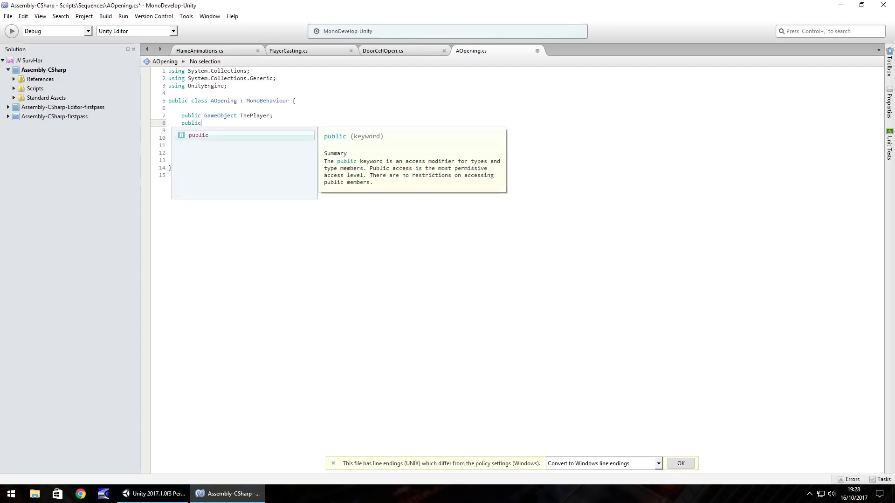
type(" GameObjec")
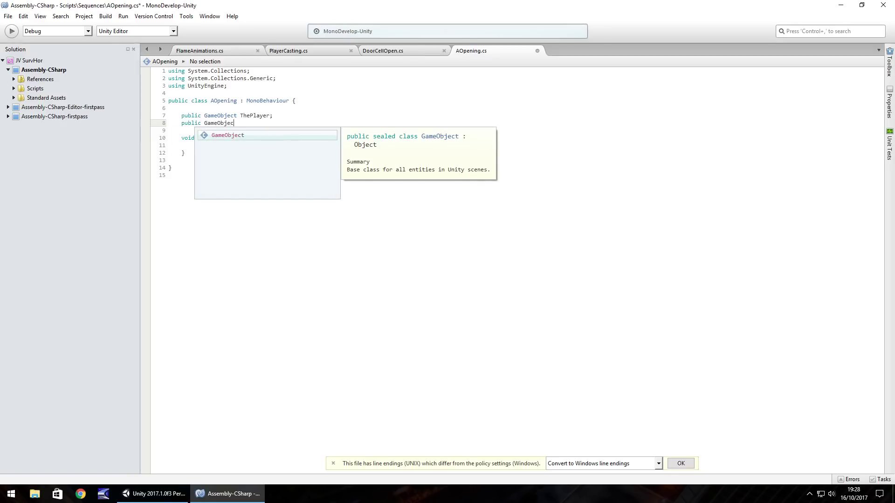
type("t FadeS")
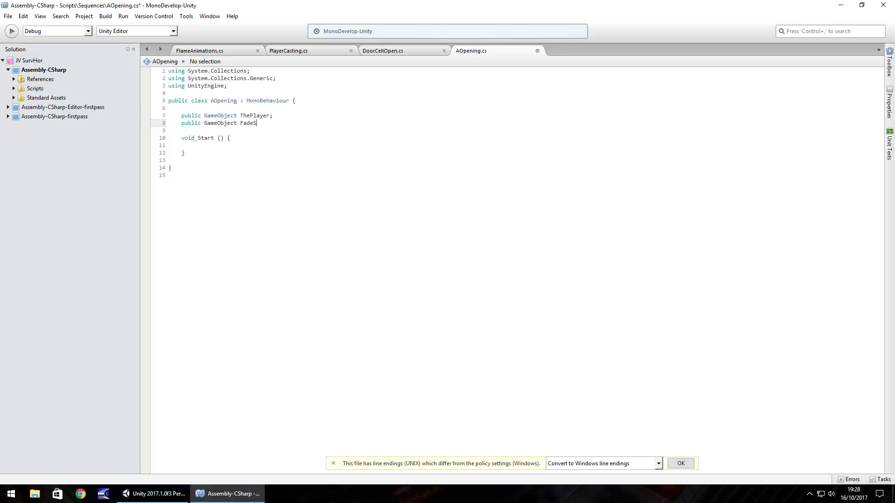
type("creenIn;")
key("Return")
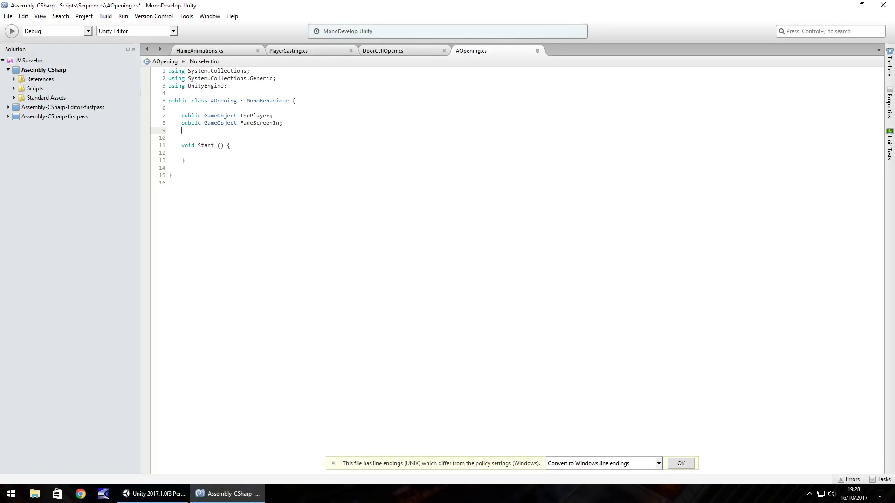
Step: Declare a public GameObject variable named TextBox below FadeScreenIn and add an empty line inside the Start method
type("pub")
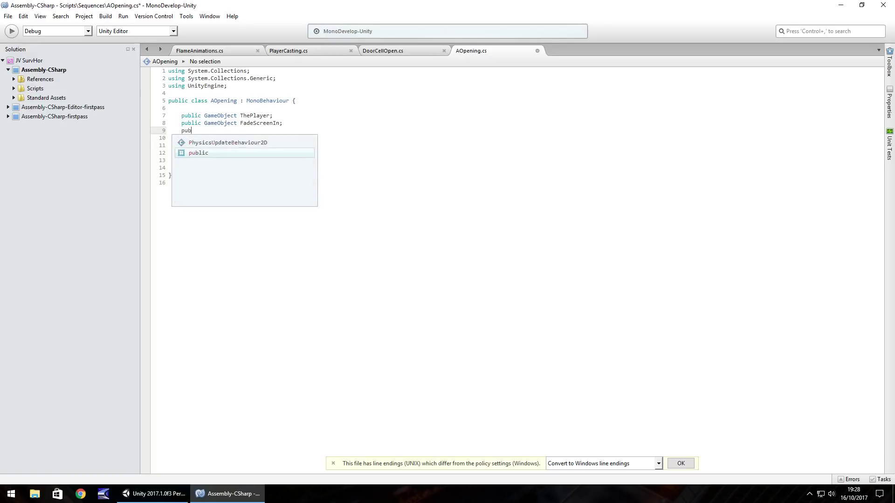
type("lic GameObject ")
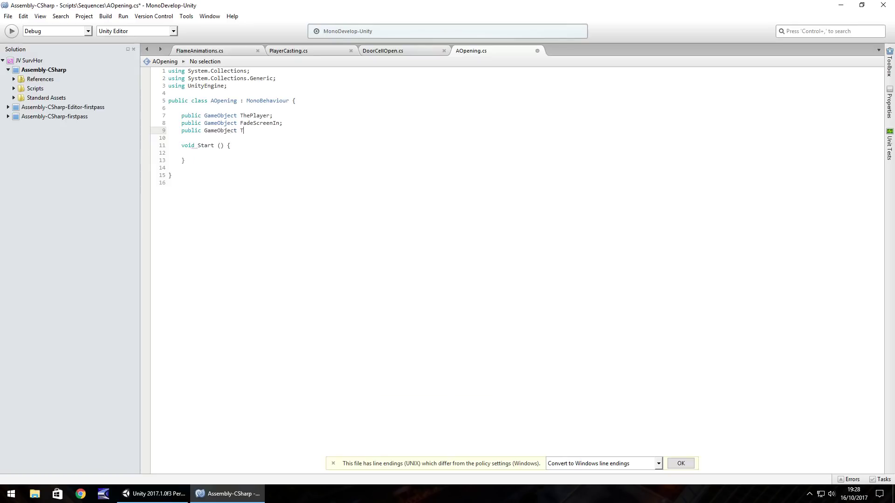
type("TextBox;")
left_click(252, 145)
key("Return")
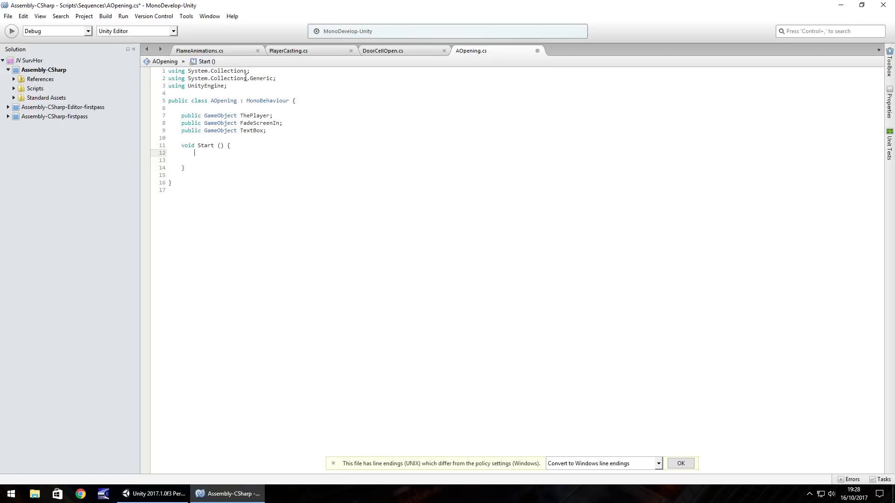
Step: Add a using directive for UnityStandardAssets.Characters.FirstPerson below the UnityEngine directive
left_click(236, 85)
key("Return")
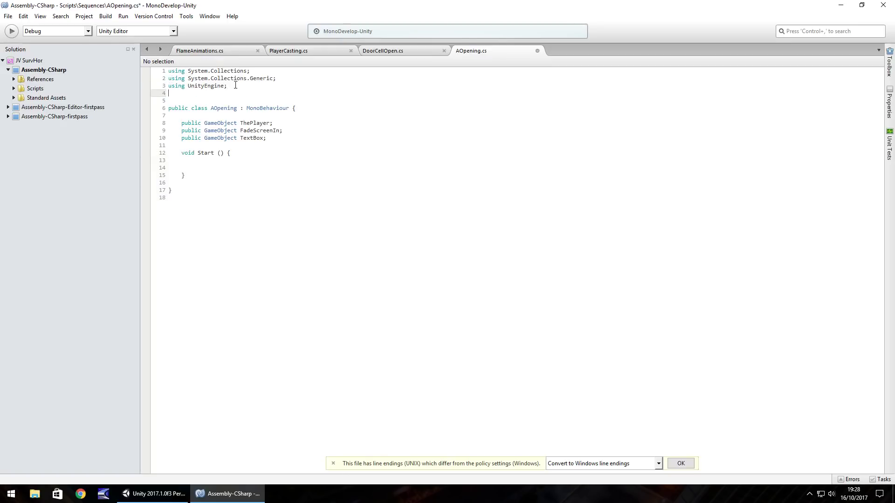
type("u")
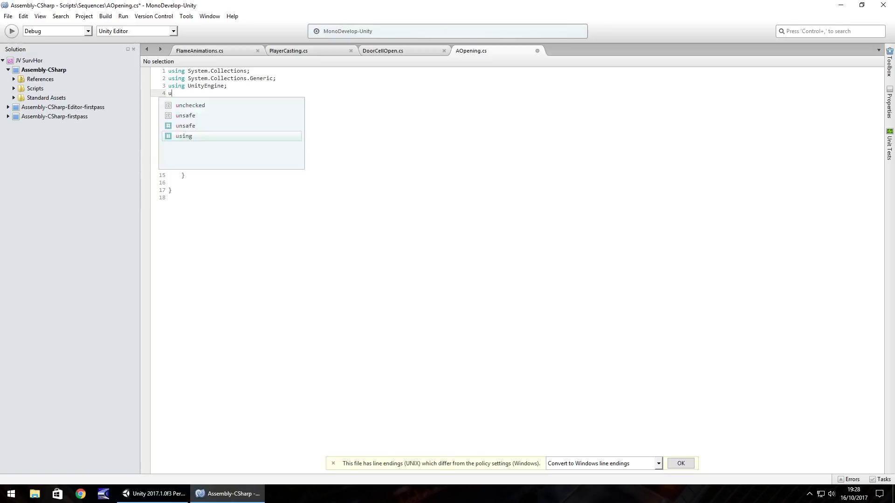
type("sing ")
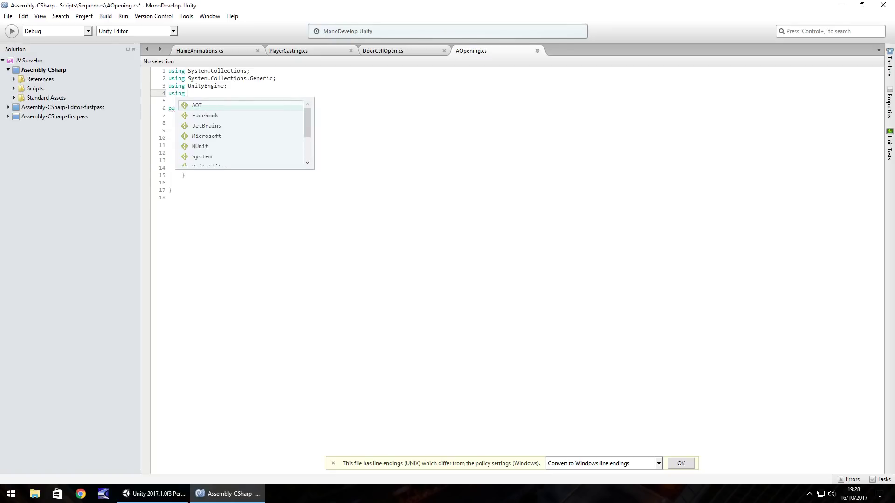
type("UnityStanda")
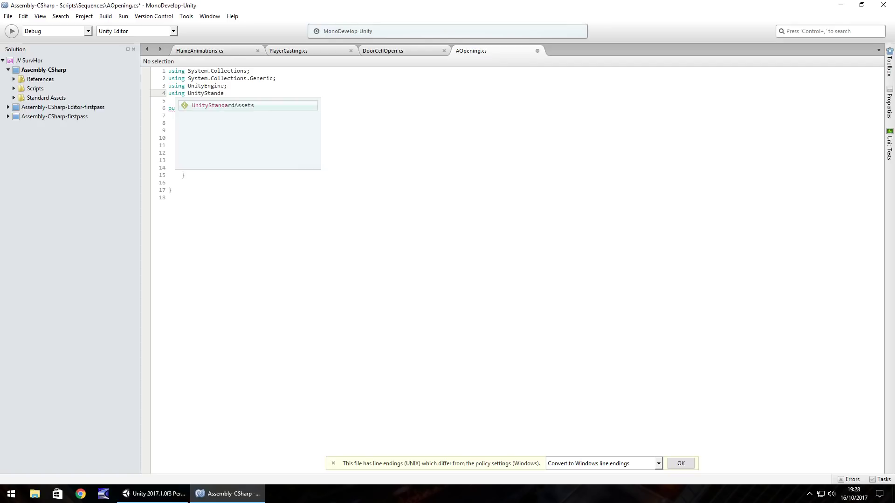
type("rdAssets.")
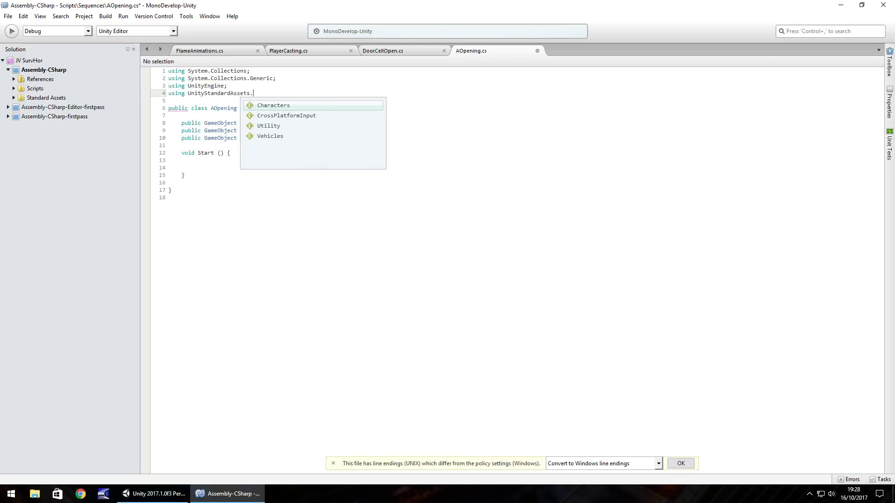
type("Character")
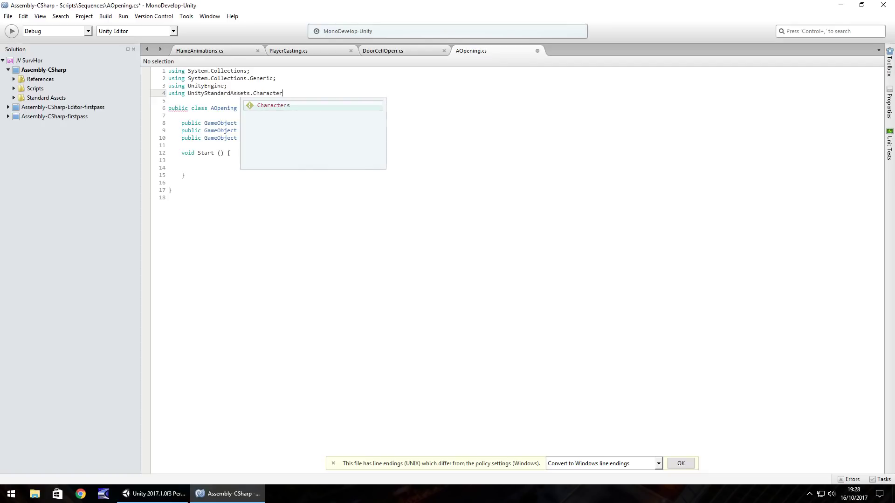
type("s.Firs")
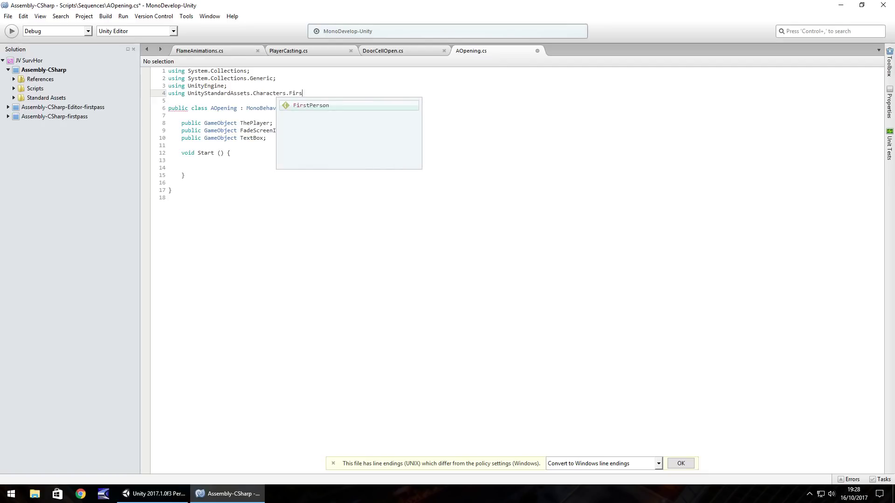
type("tPerson;")
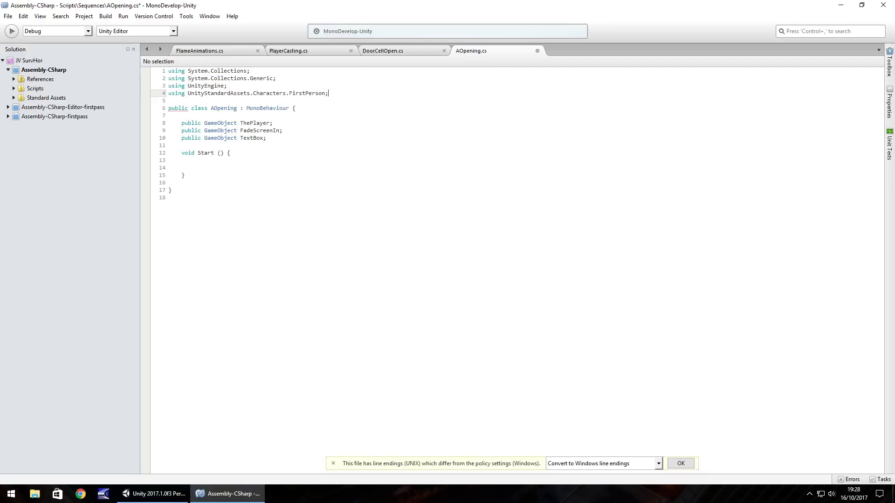
Step: Begin a ThePlayer.GetComponent< statement inside Start, and look up the first-person script's name on FPSController in Unity before returning to MonoDevelop
left_click(233, 162)
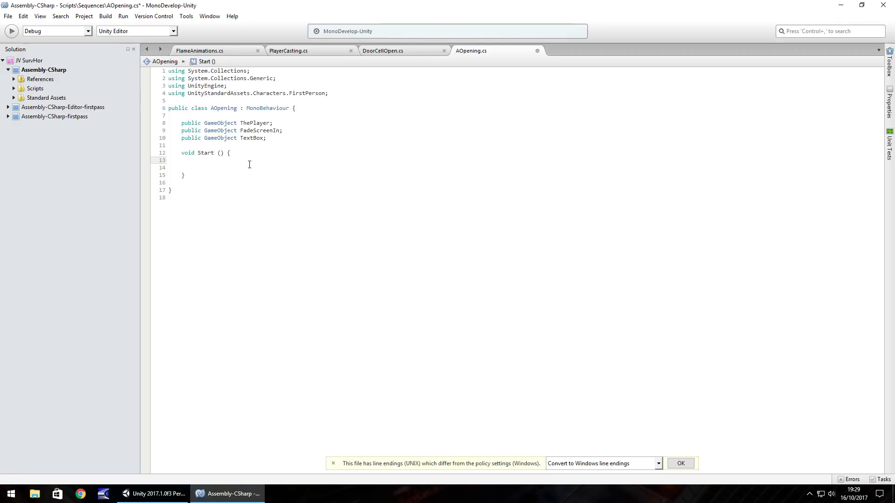
type("T")
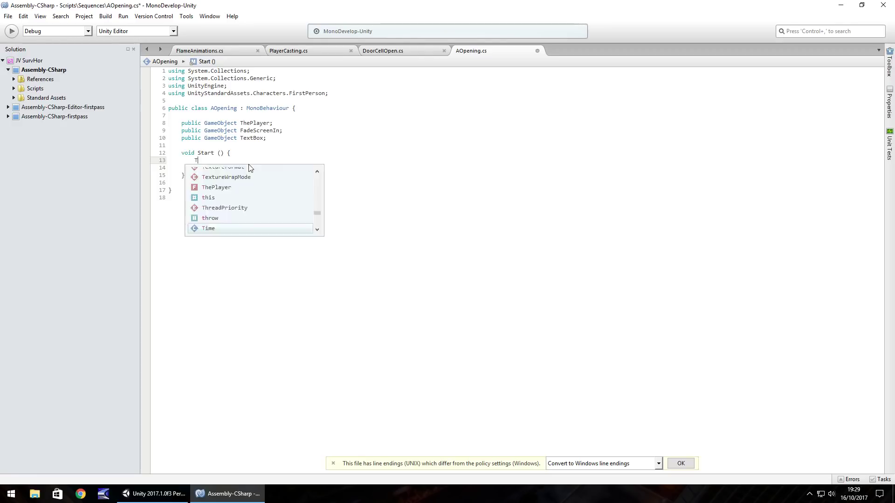
type("hePlayer")
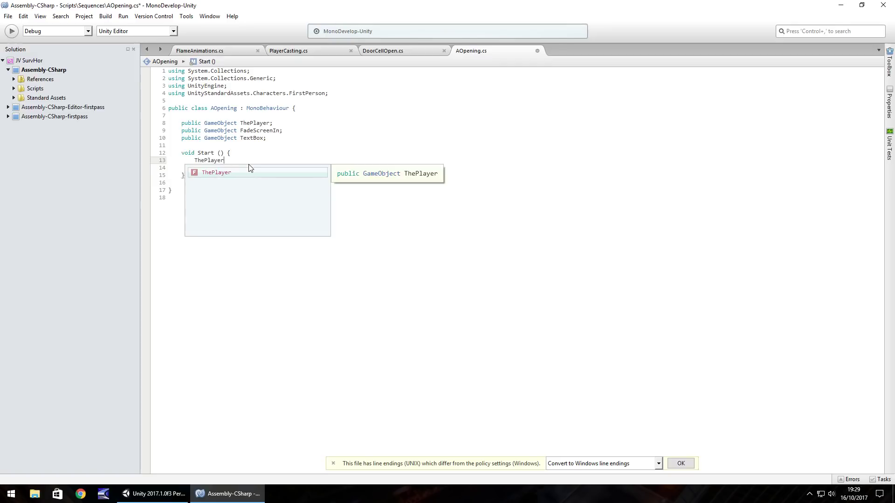
type(".GetCom")
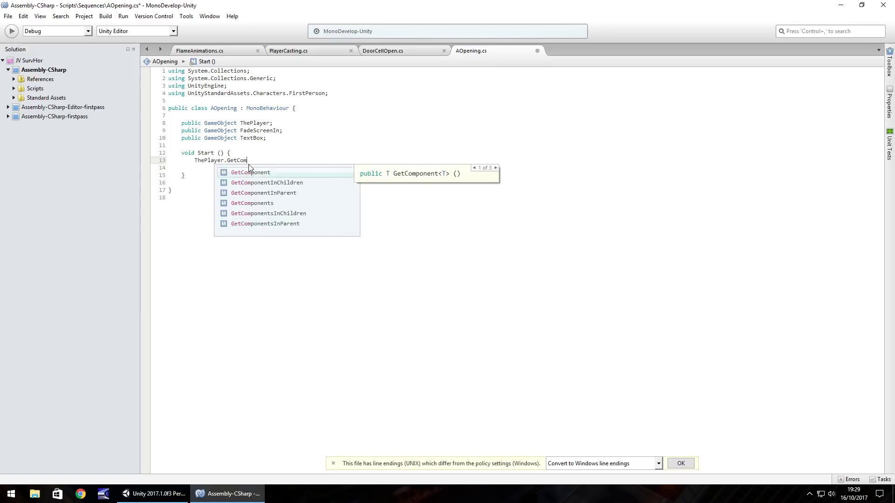
type("ponent<")
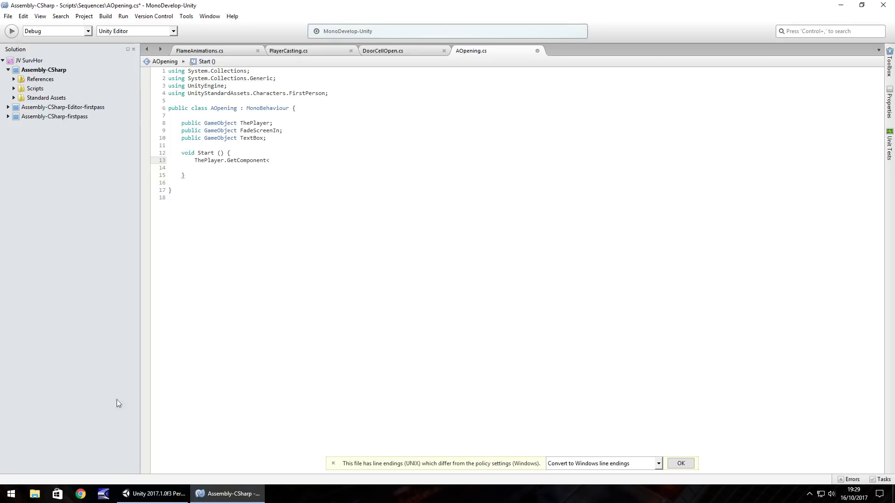
left_click(124, 489)
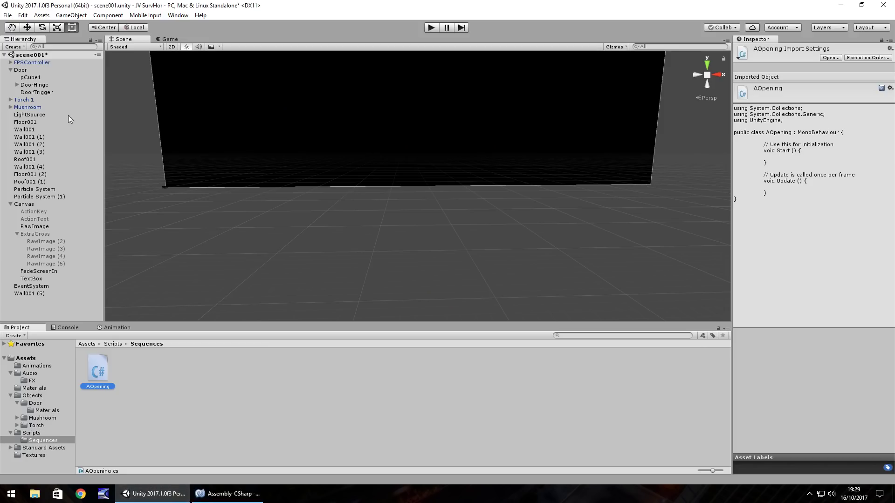
left_click(25, 63)
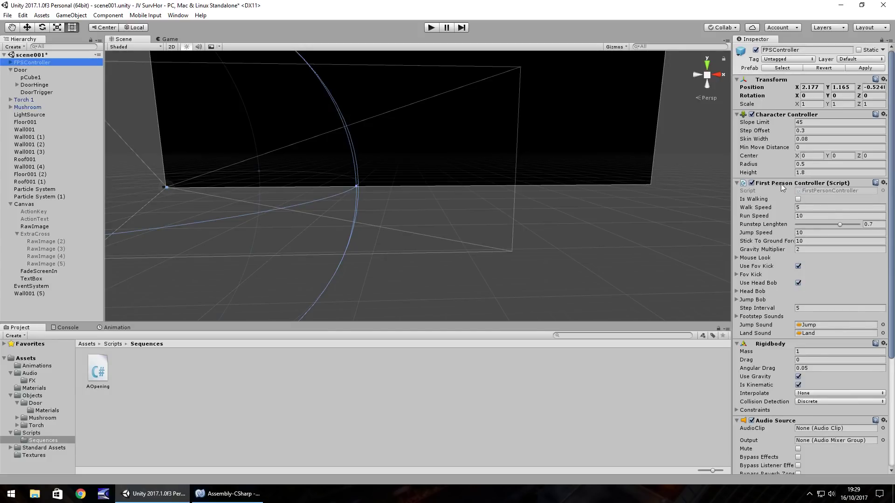
left_click(229, 493)
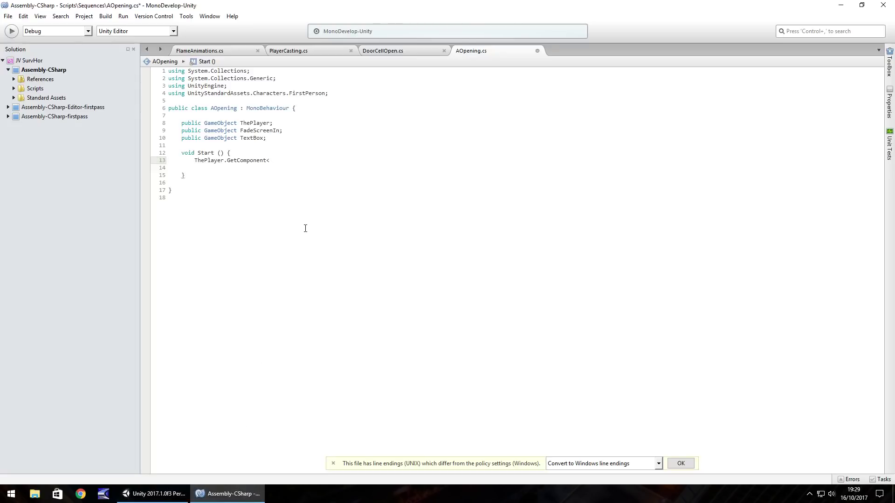
Step: Complete the GetComponent statement with the FirstPersonController type and set its enabled property to false
type("FirstPer5s")
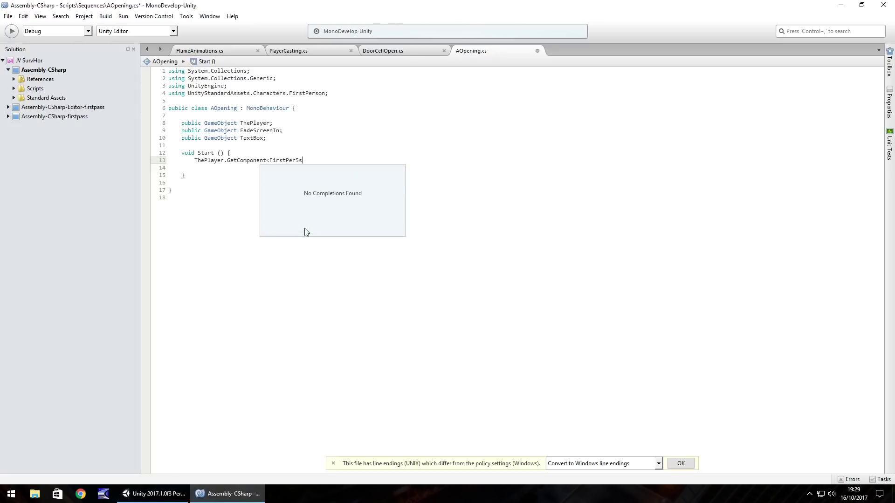
key("BackSpace")
key("BackSpace")
type("sonC")
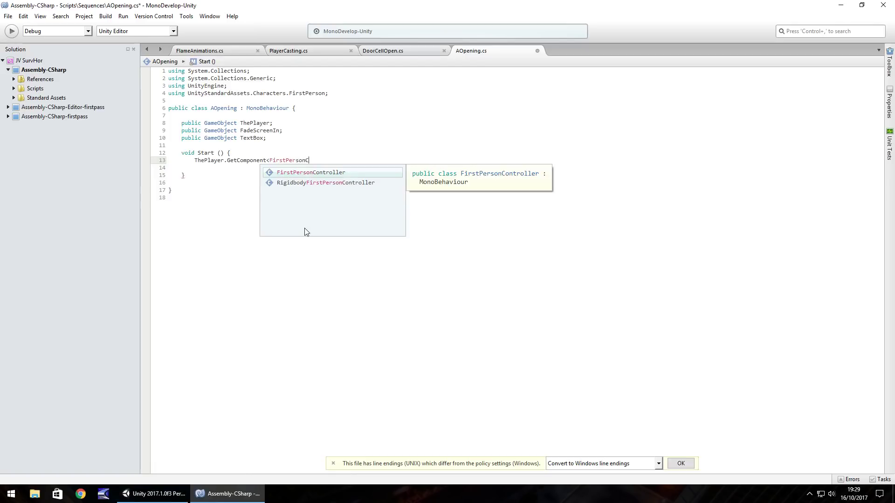
type("ontroller>")
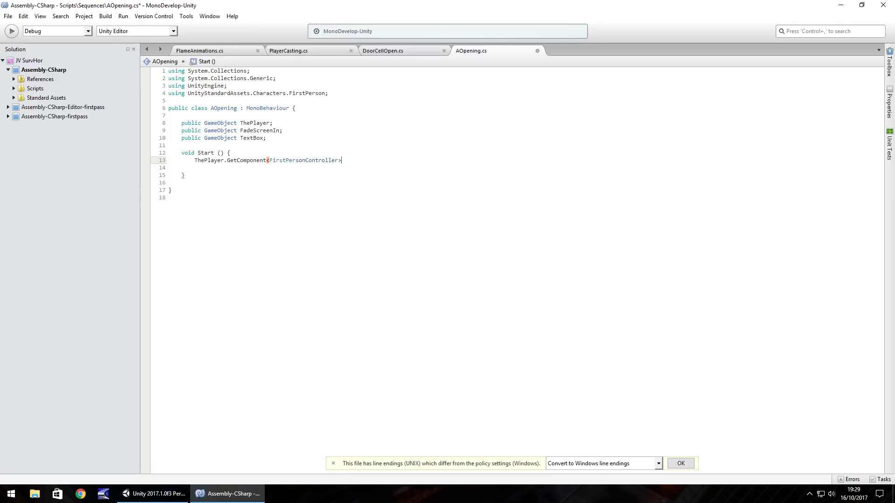
type("().enabl")
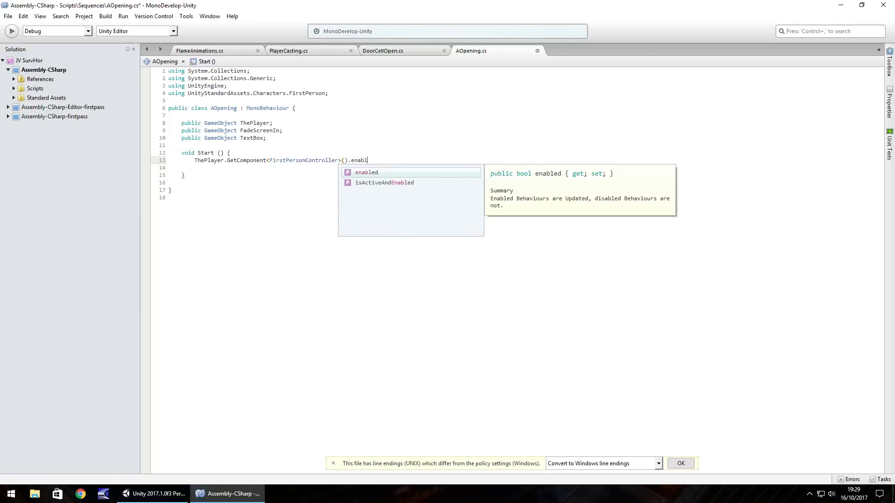
type("ed = false")
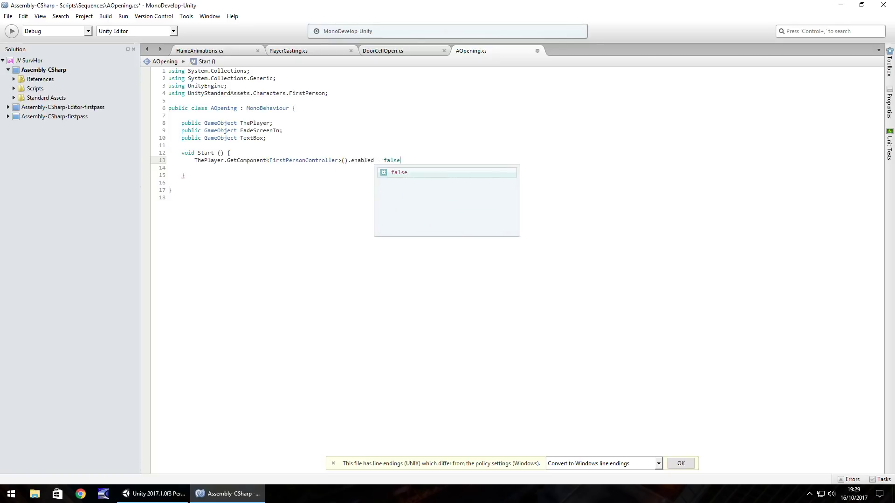
type(";")
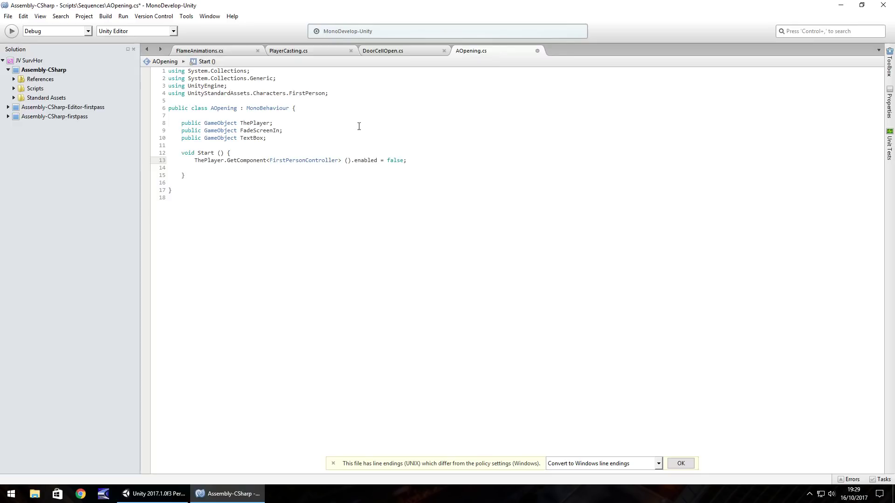
Step: Consult the DoorCellOpen and FlameAnimations scripts, and add StartCoroutine (ScenePlayer ()); as the second statement in AOpening's Start method
left_click(404, 53)
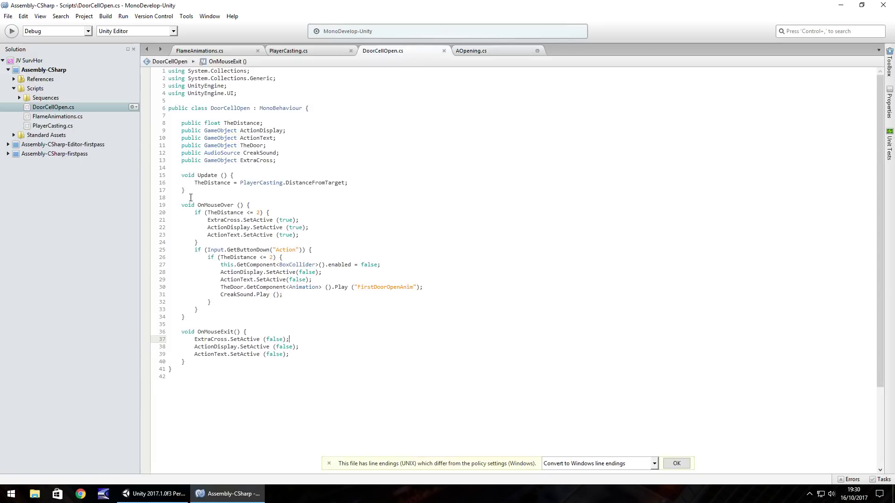
left_click(229, 50)
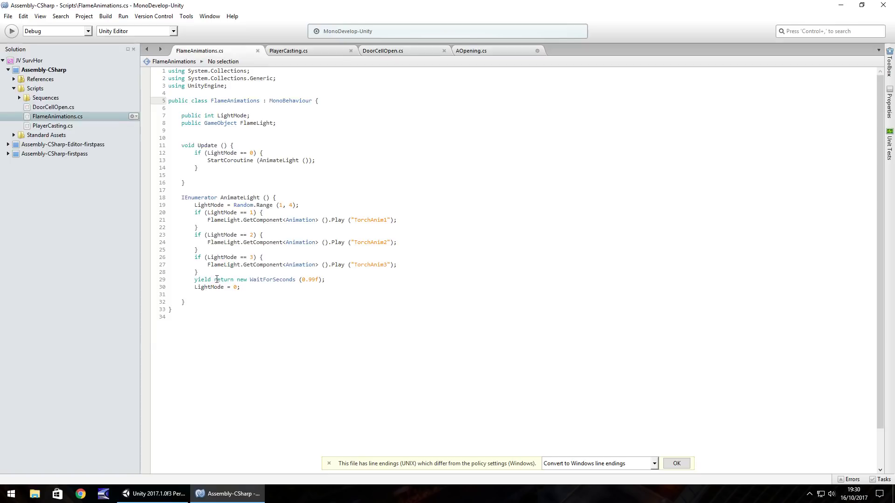
left_click(496, 50)
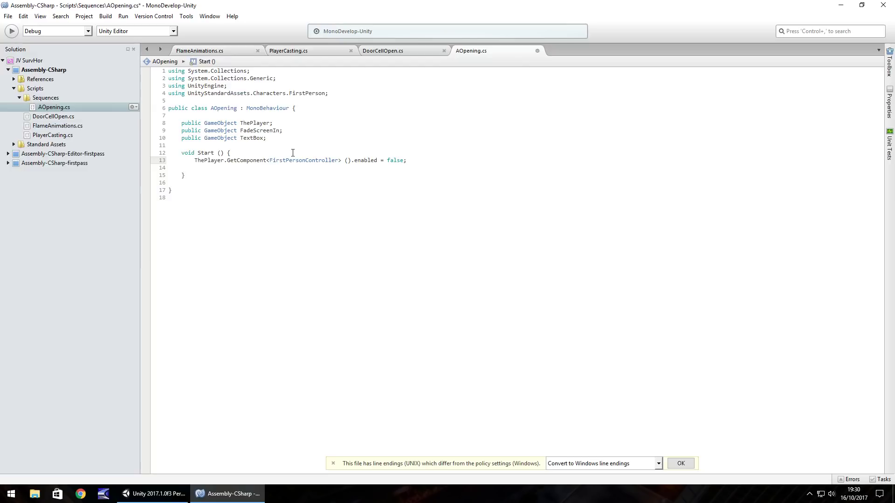
left_click(273, 167)
type("Sta")
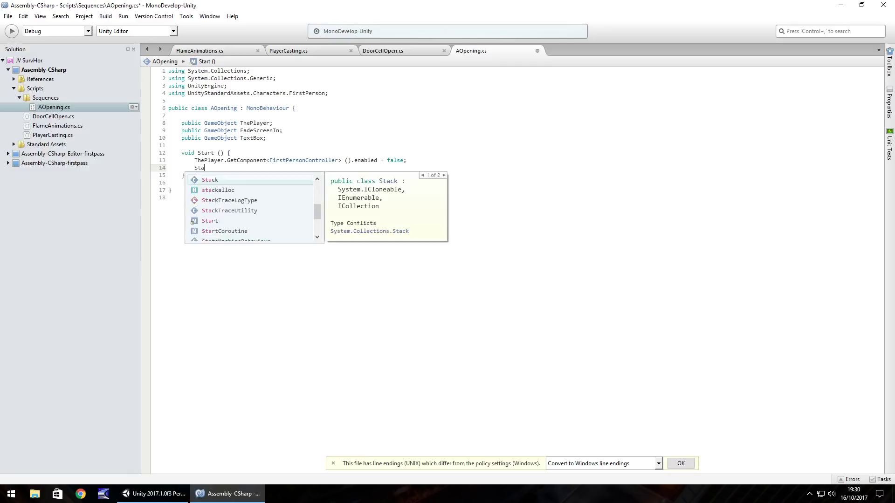
type("rtCorouti")
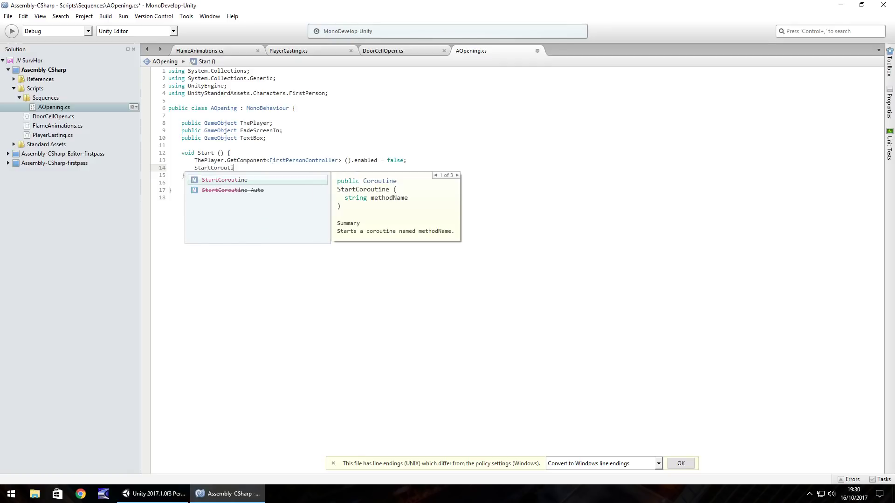
type("ne (")
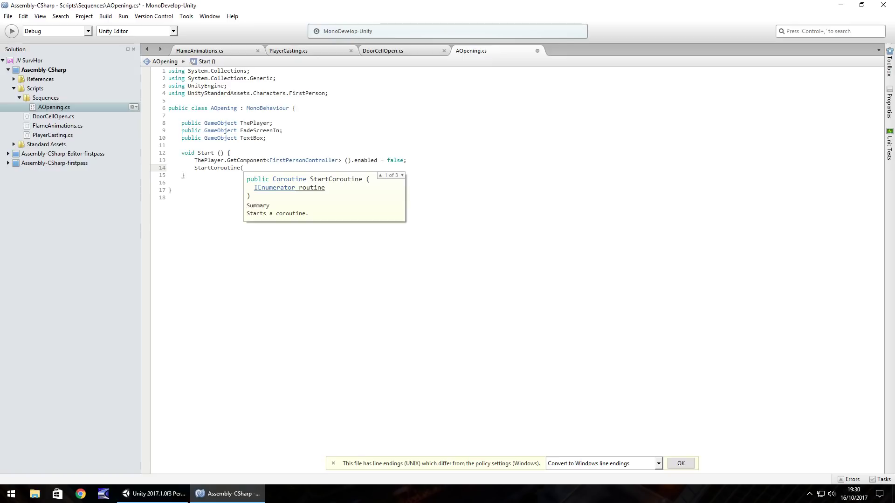
type("Scene")
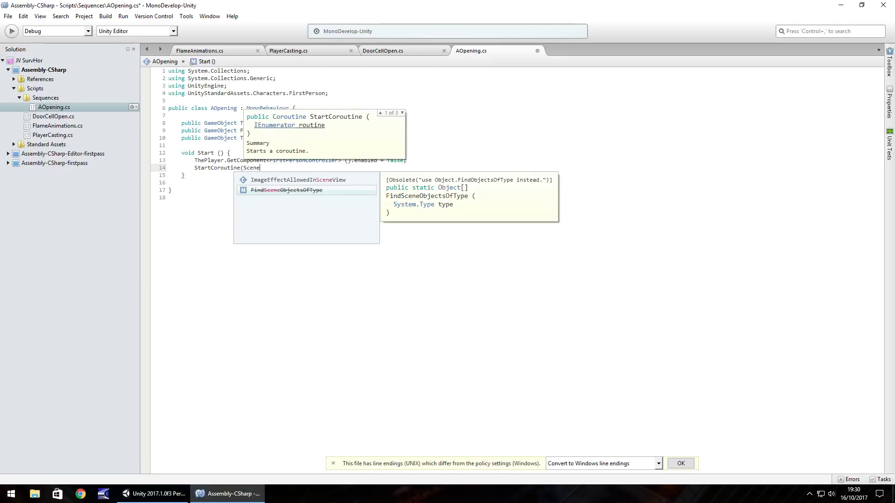
type("Player ()")
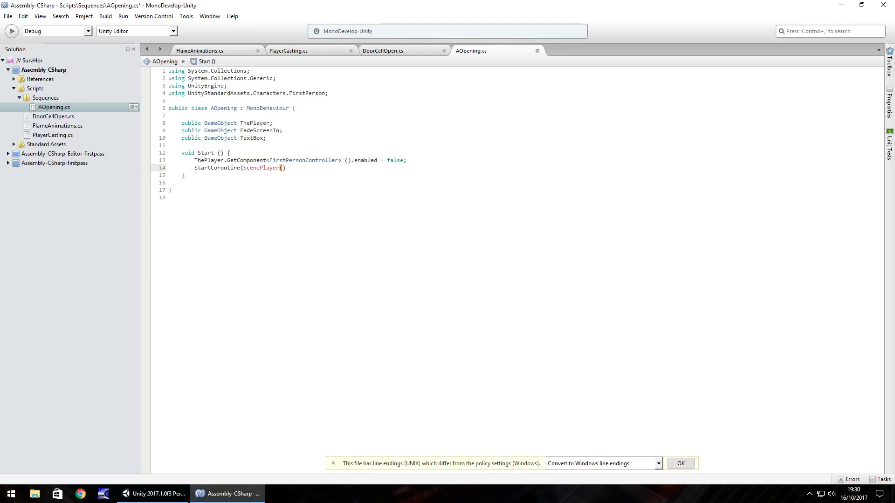
type(");")
Step: Define an IEnumerator method named ScenePlayer () below Start, with empty lines between its braces
left_click(254, 177)
key("Return")
key("Return")
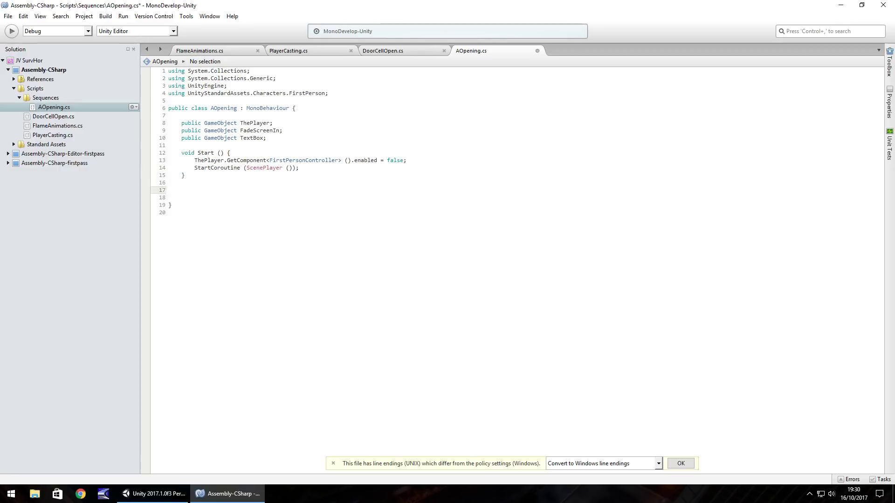
type("IEnumera")
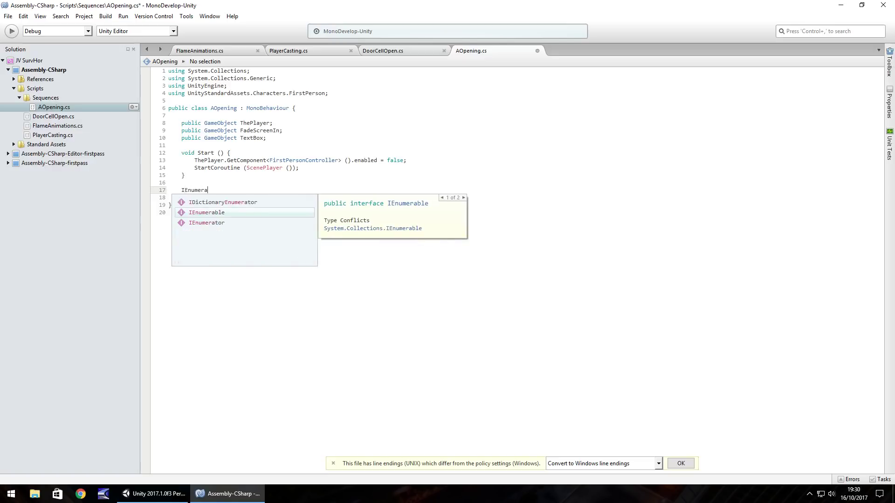
type("tor Scen")
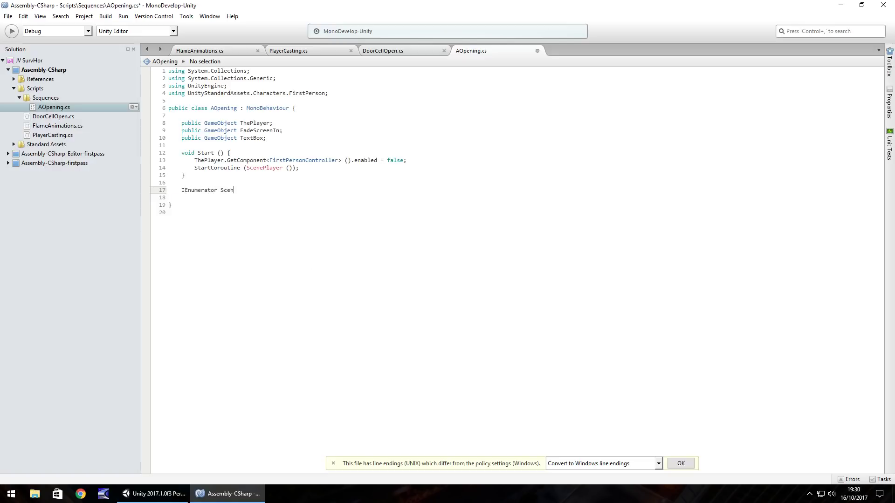
type("ePlayer () {")
key("Return")
key("Return")
key("Return")
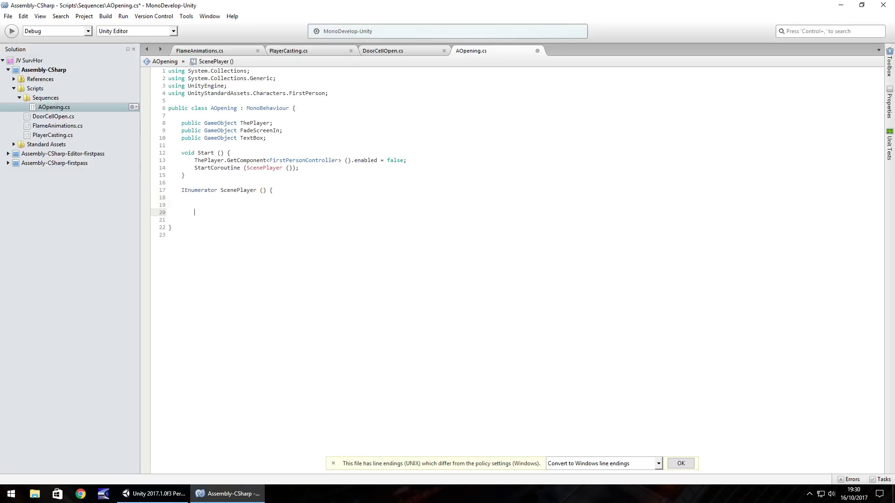
type("}")
Step: Add yield return new WaitForSeconds (1.5f); as the first statement in the ScenePlayer method
left_click(226, 196)
type("yiel")
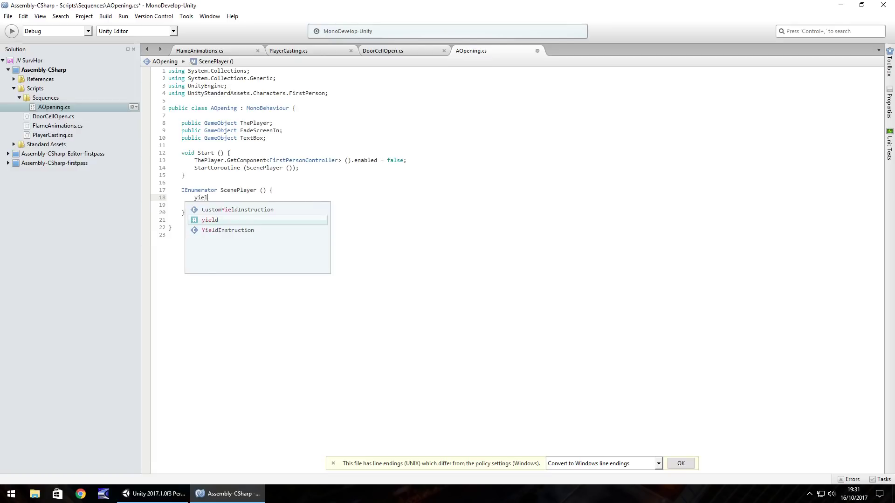
type("d return ")
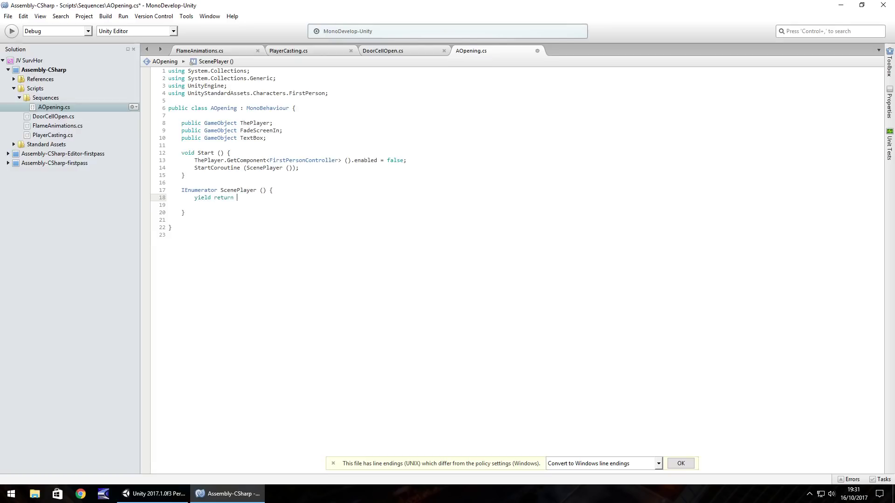
type("new WaitForSeconds")
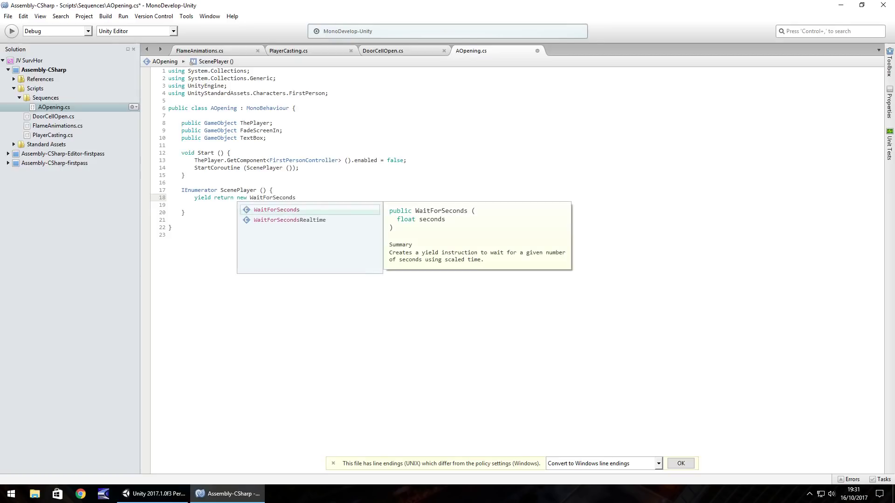
type(" (1.5f")
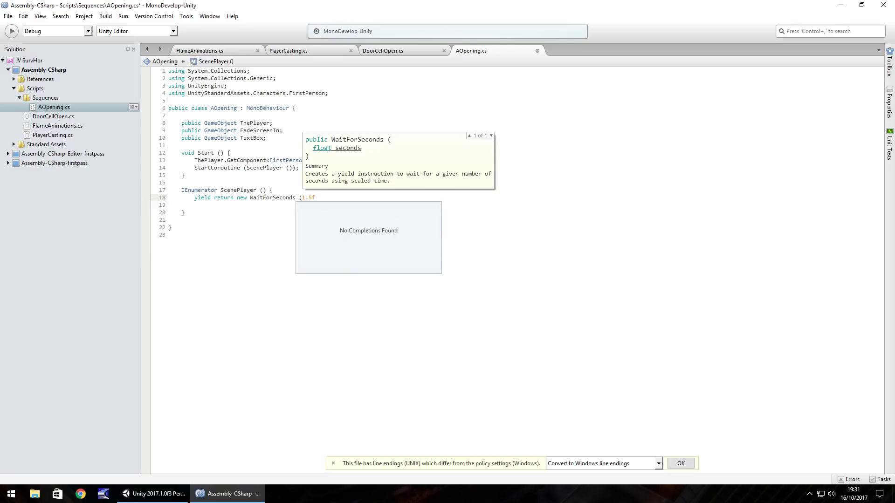
type(");")
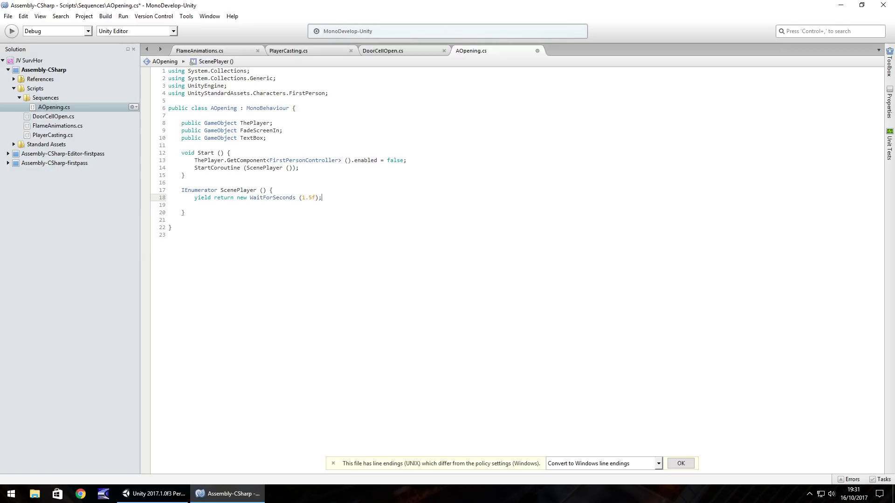
key("Return")
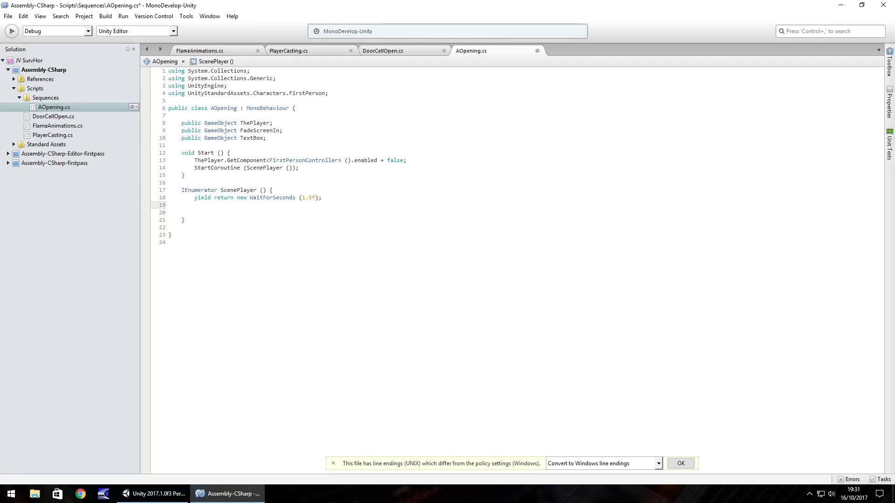
Step: Add FadeScreenIn.SetActive (false); below the 1.5-second wait in ScenePlayer
type("FadeScree")
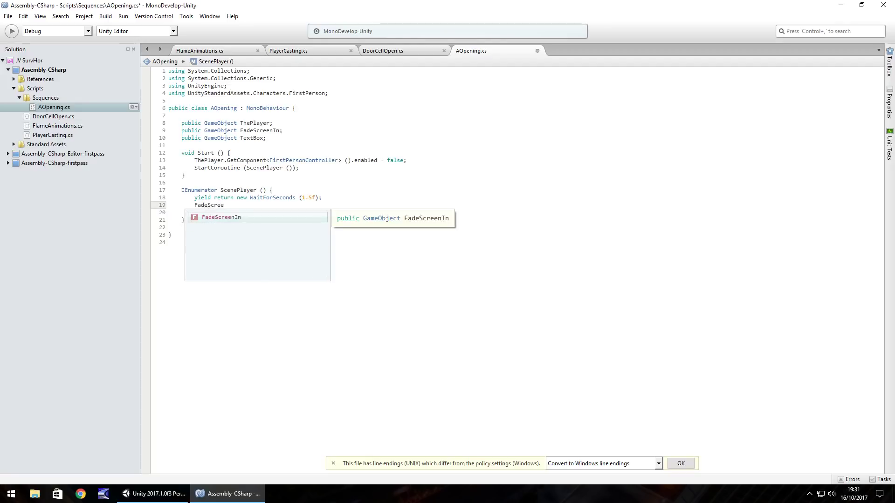
type("nIn,")
key("BackSpace")
key("BackSpace")
key("BackSpace")
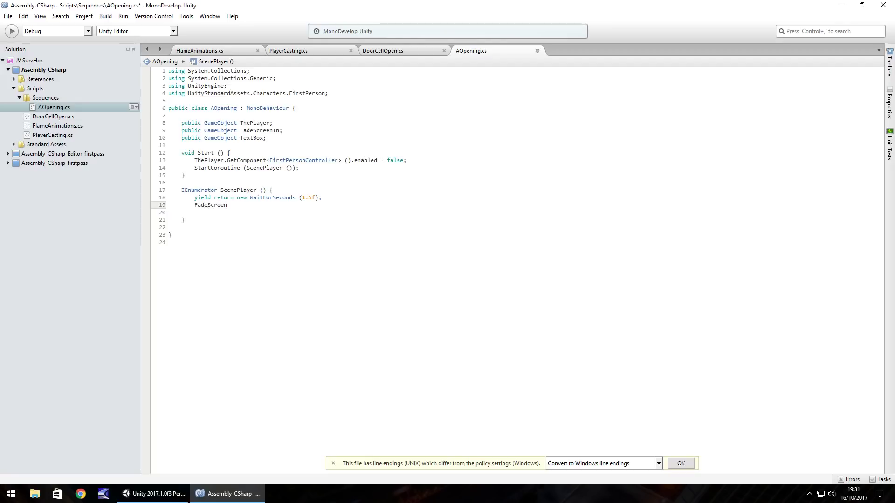
type("In.SetA")
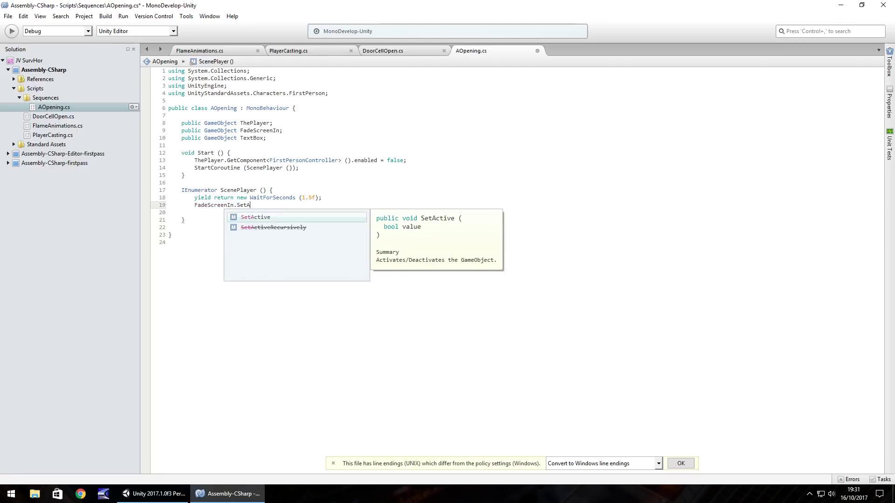
type("ctive (false")
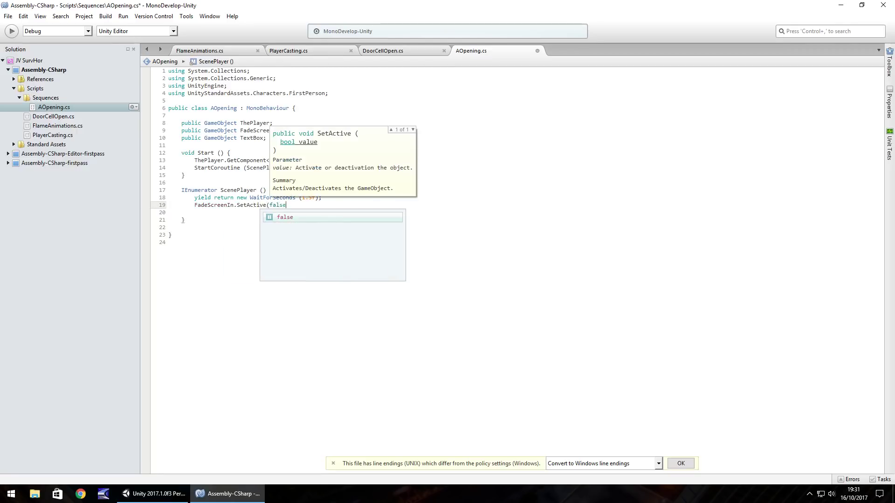
type(");")
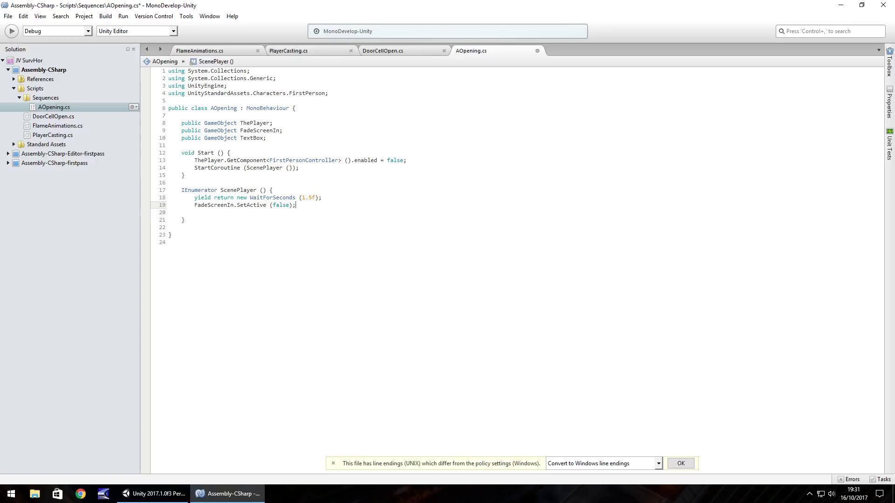
key("Return")
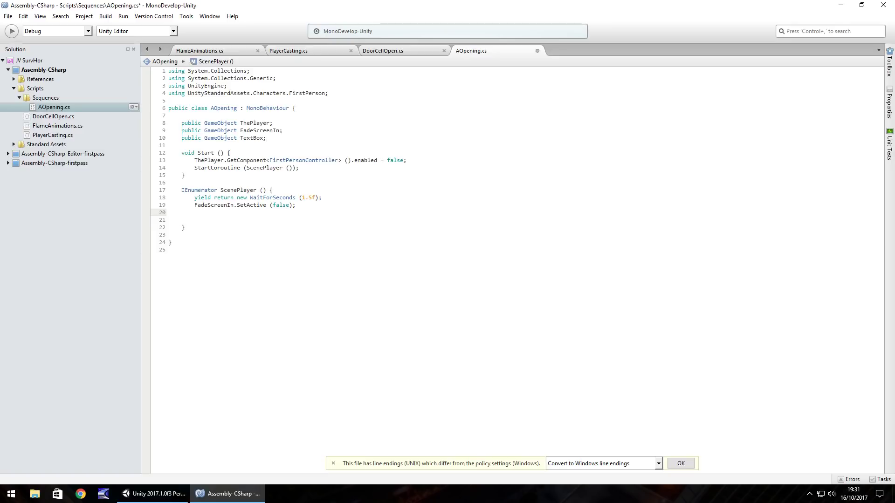
Step: Begin a TextBox. statement at the end of ScenePlayer, and add using UnityEngine.UI; below the existing using directives
type("TextBox")
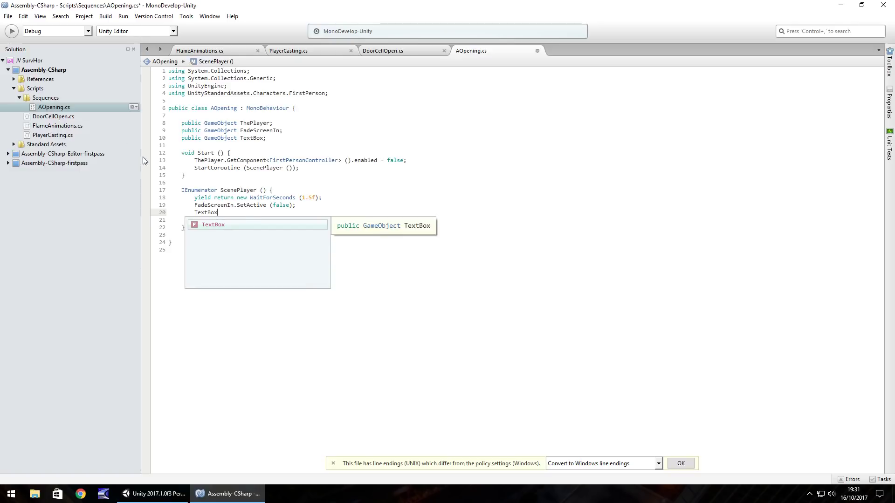
type(".")
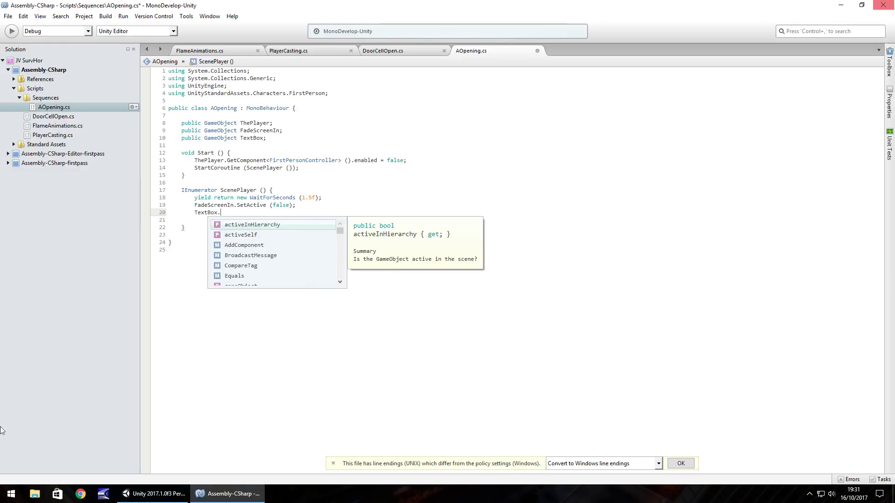
left_click(350, 100)
key("Return")
type("using Unity")
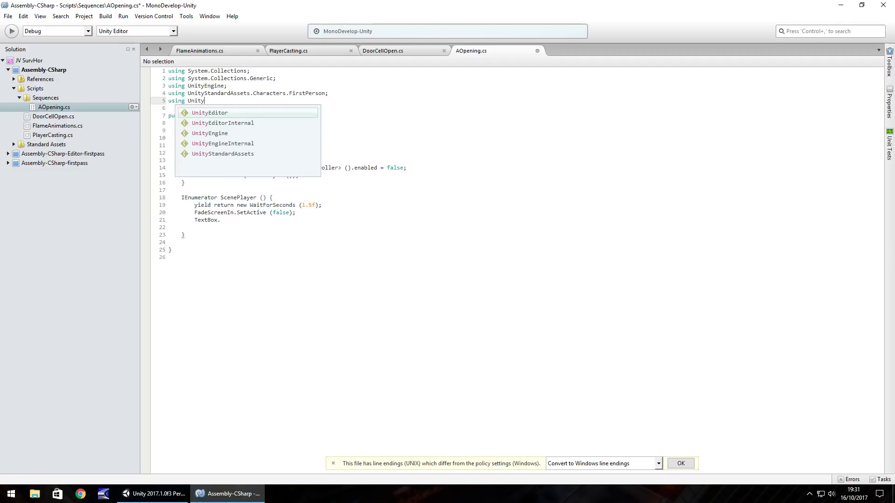
type("Engine.")
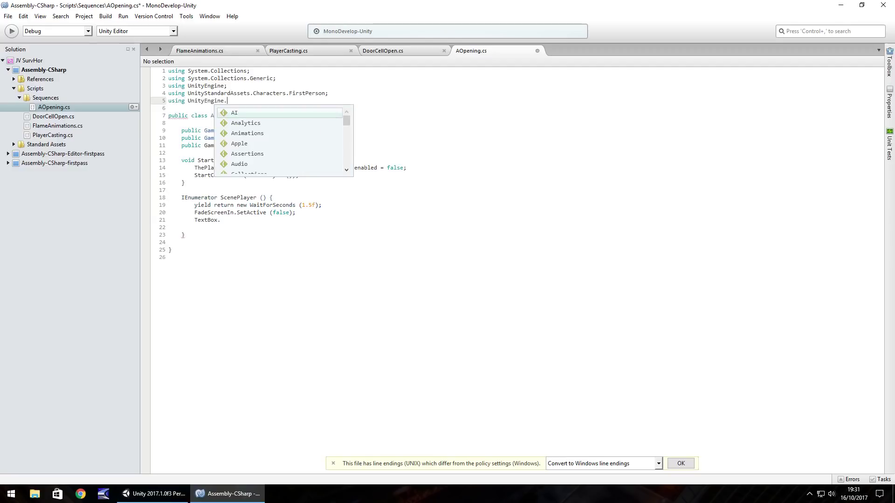
type("UI;")
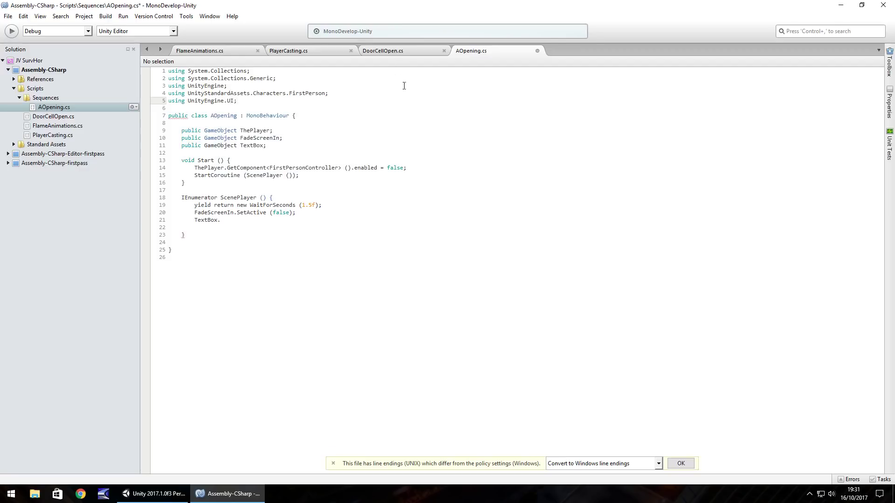
Step: Consult the DoorCellOpen script, and complete the TextBox statement in AOpening with GetComponent<Text> ().text = "I need to get out of here.";
left_click(382, 50)
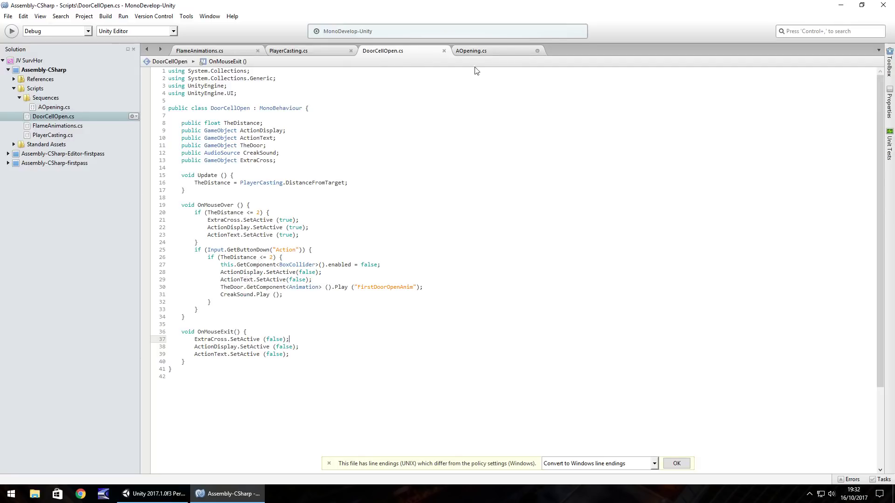
left_click(483, 52)
left_click(238, 222)
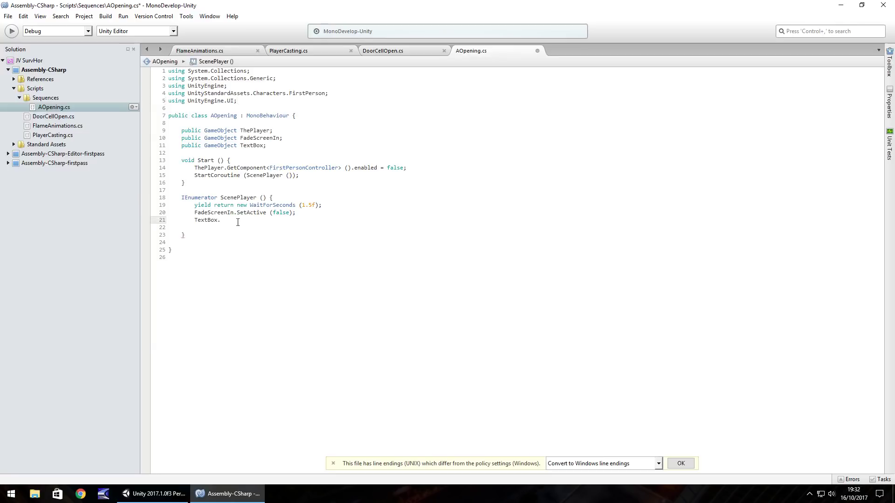
type("GetComponen")
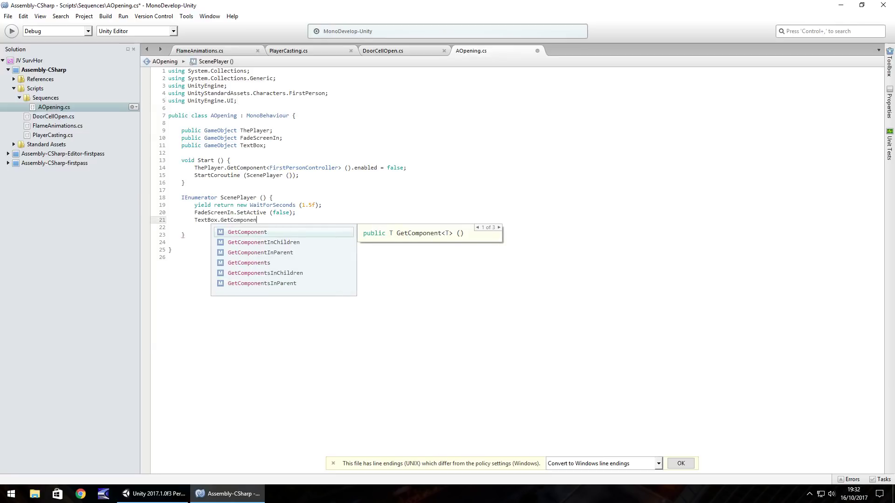
type("t")
type("<T")
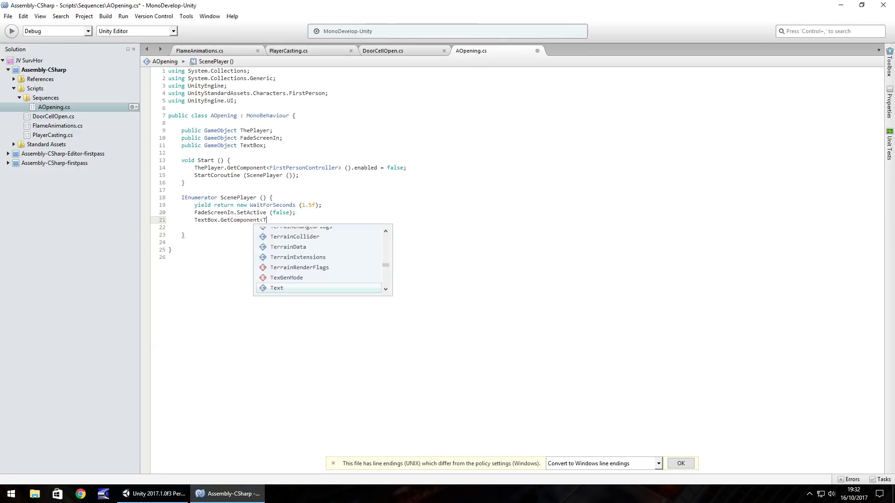
type("ext> ().text =")
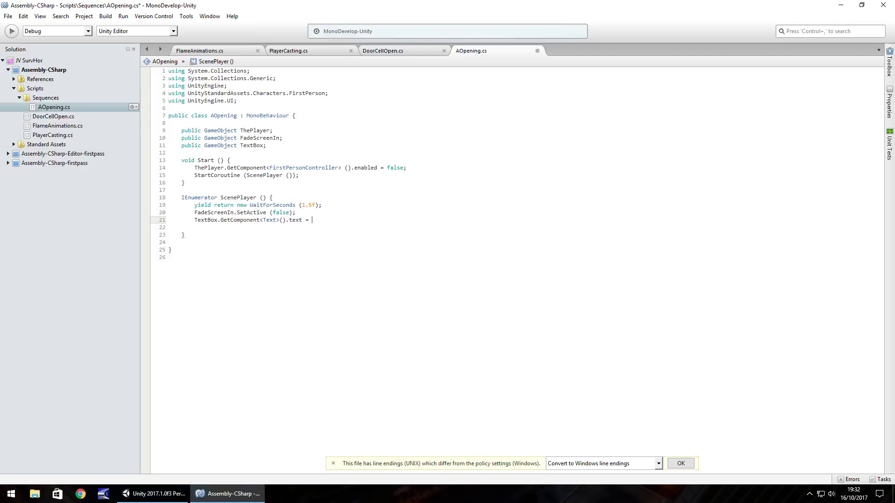
type(" \"I need to get out of here.\";")
key("Return")
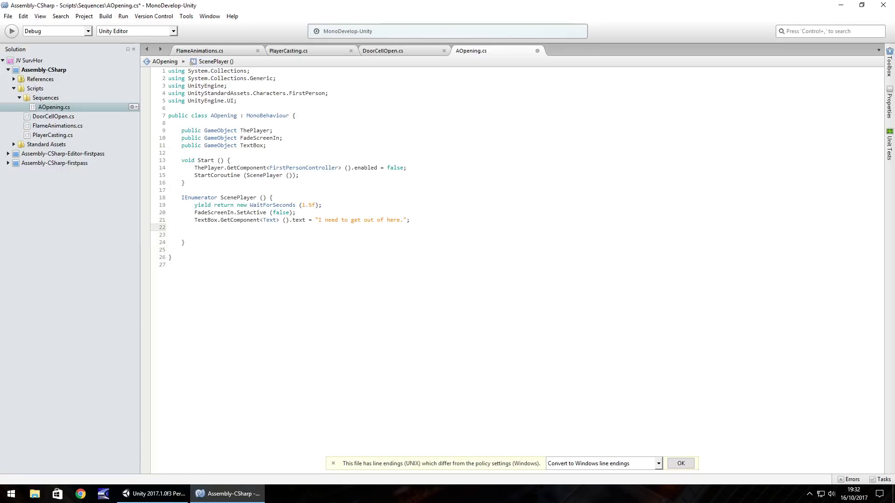
Step: Add yield return new WaitForSeconds (2); below the statement that sets the text box message
type("yiel")
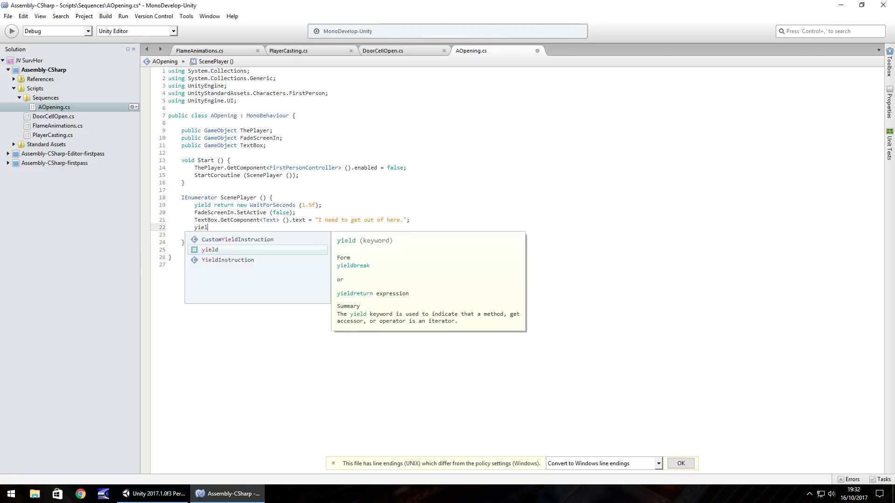
type("d return ne")
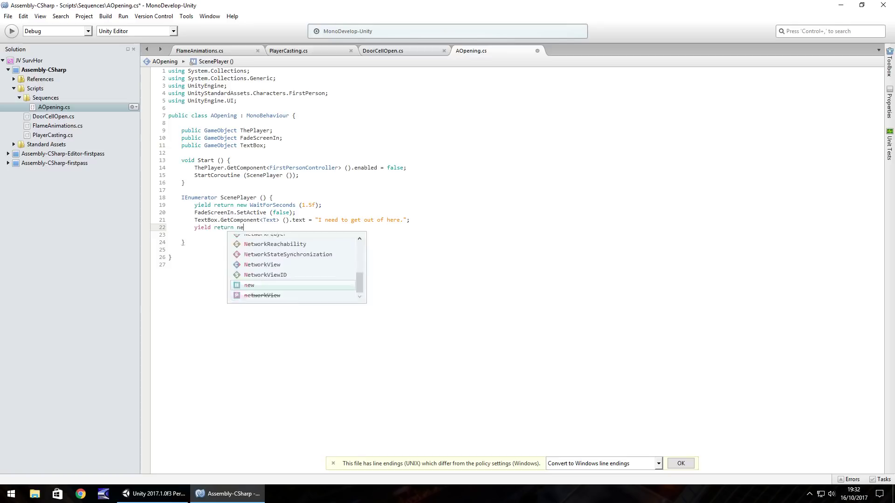
type("w Wait")
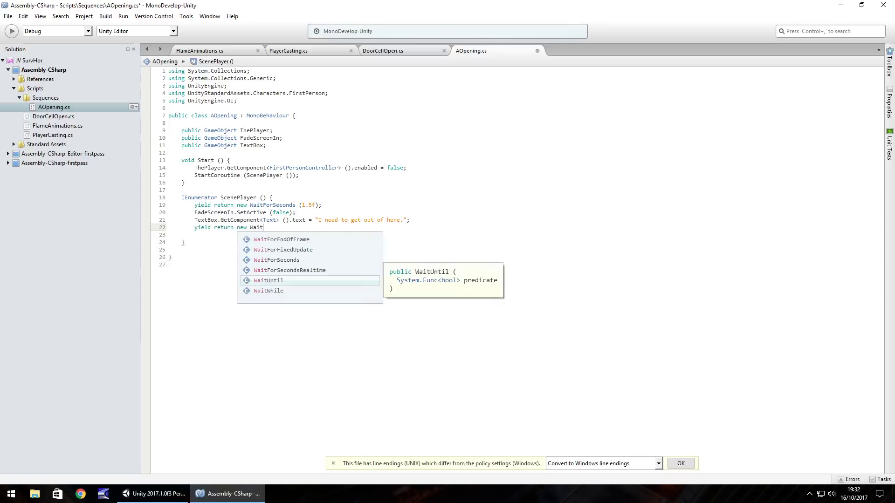
type("ForSeconds")
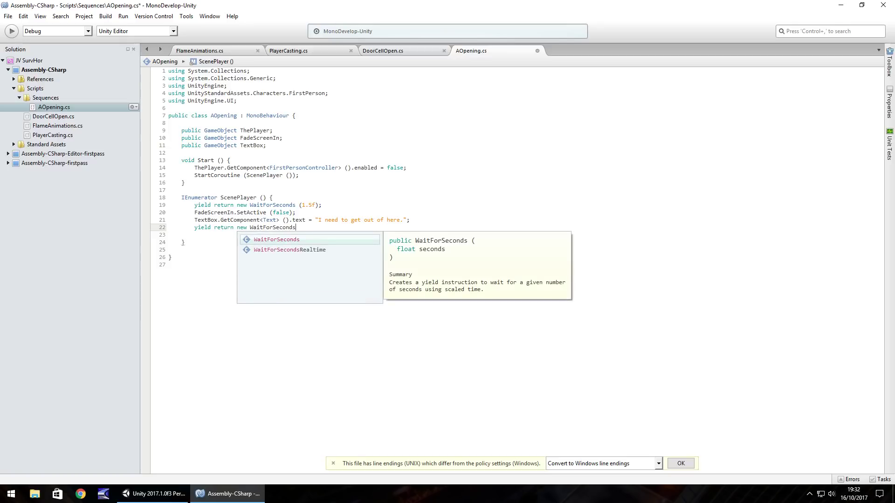
type(" (2")
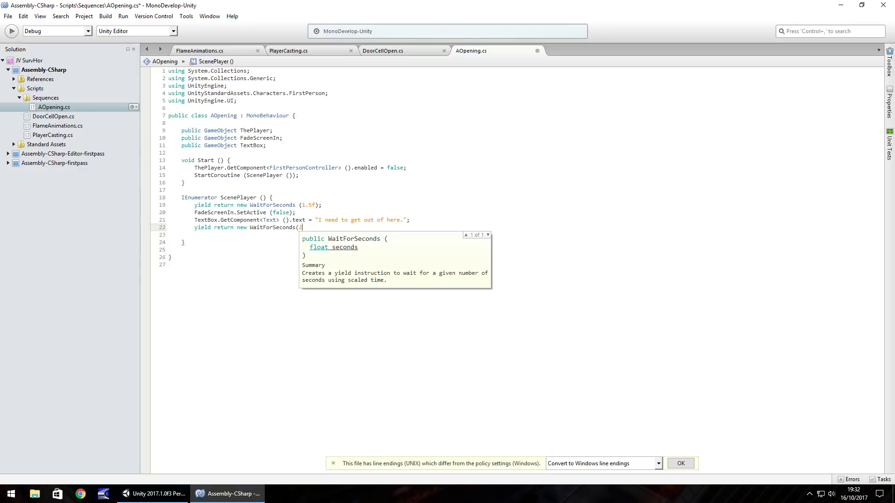
type(");")
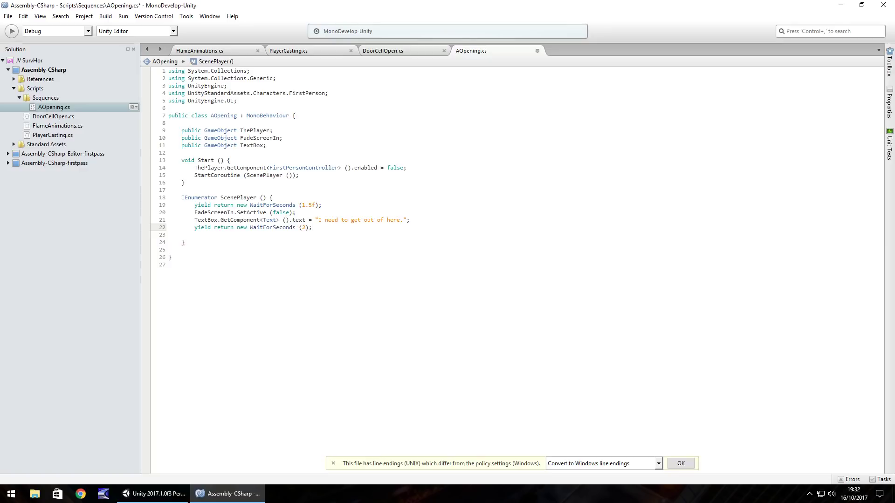
key("Return")
Step: Clear the text box after the two-second wait with TextBox.GetComponent<Text> ().text = "";
type("TextBox.")
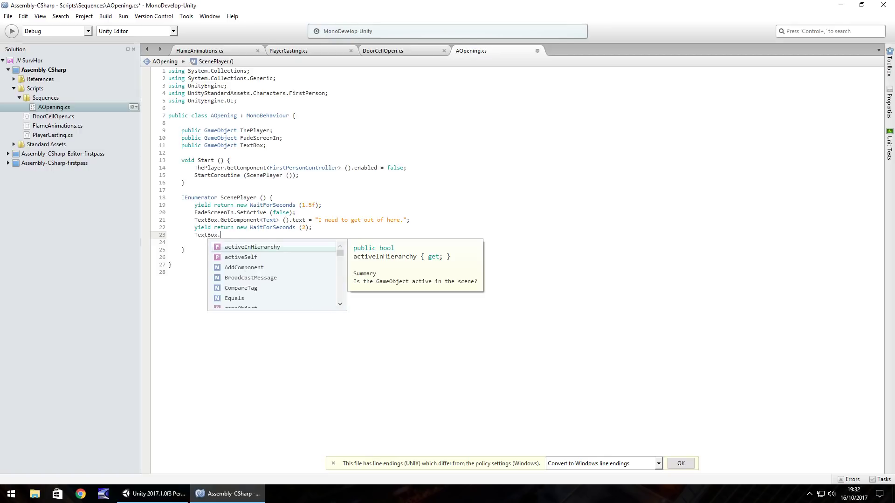
type("GetComp")
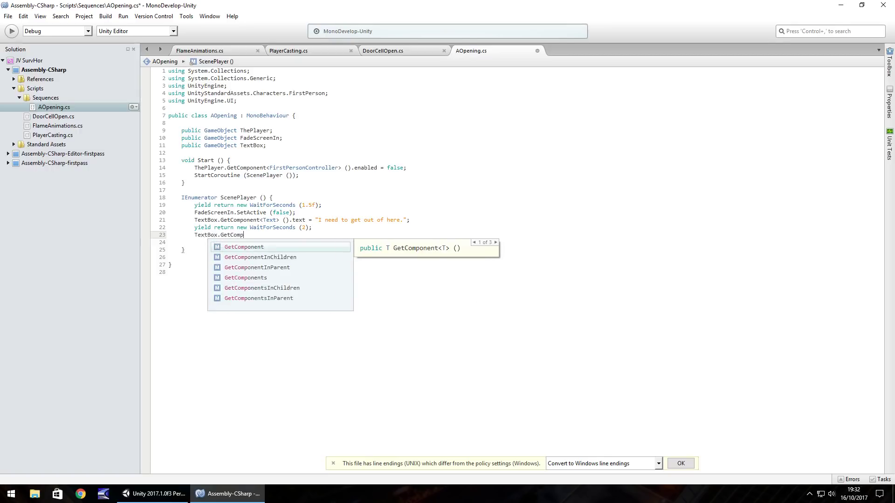
type("onent")
type("<")
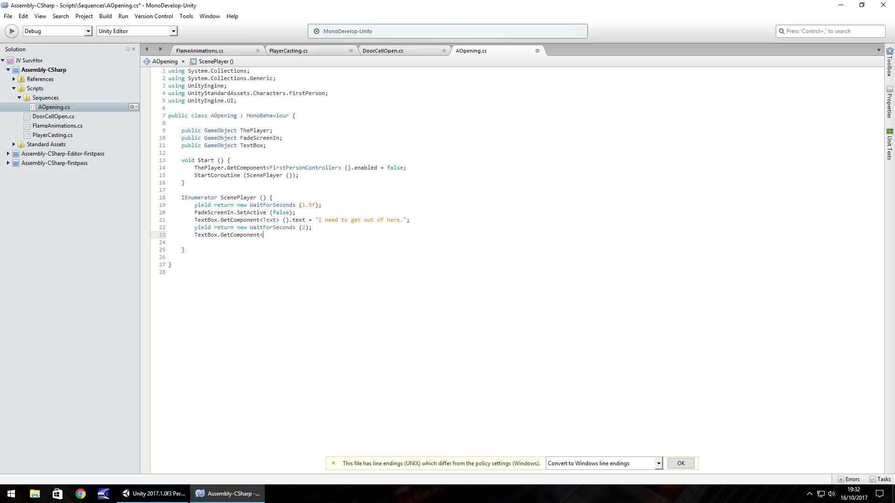
type("Text> ().text = \"\";")
key("Return")
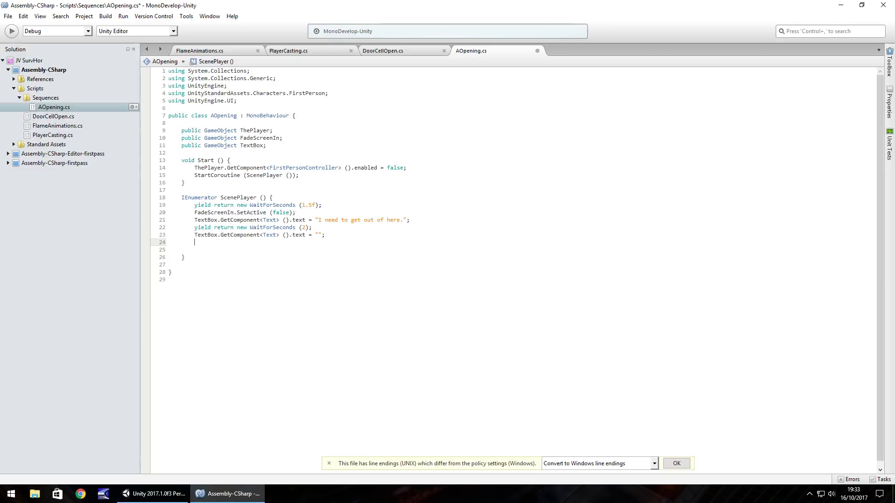
Step: Re-enable the player at the end of ScenePlayer with ThePlayer.GetComponent<FirstPersonController>().enabled = true; and save the script
type("ThePlayer")
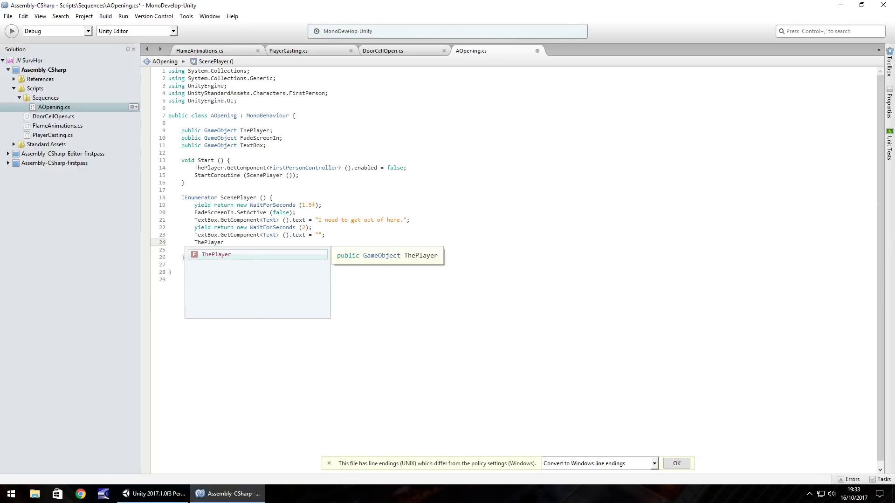
type(".GetCompo")
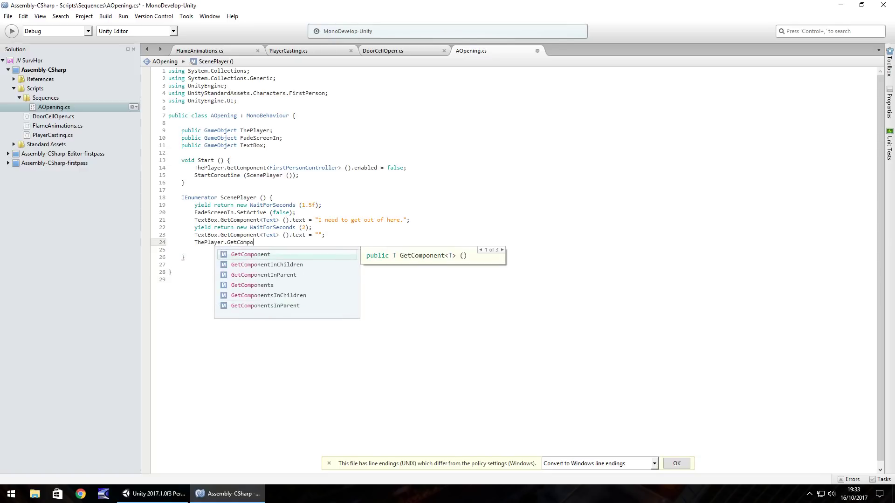
type("nent")
type("<")
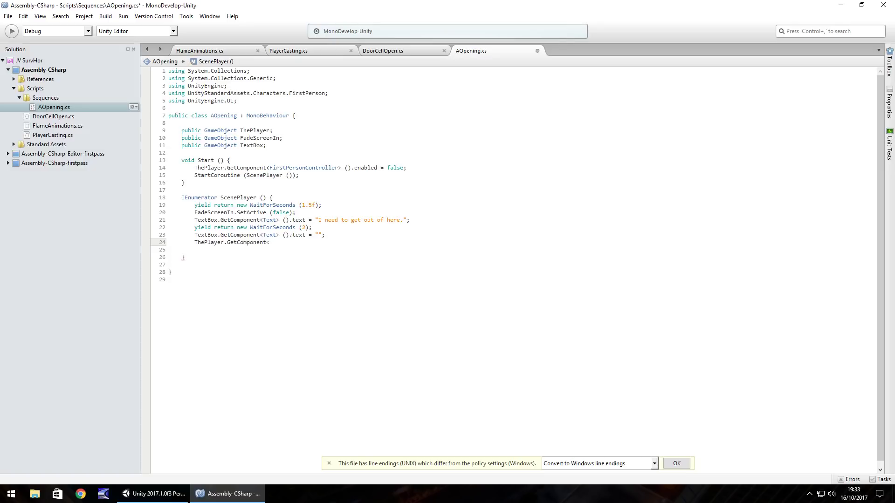
type("FirstPersonC")
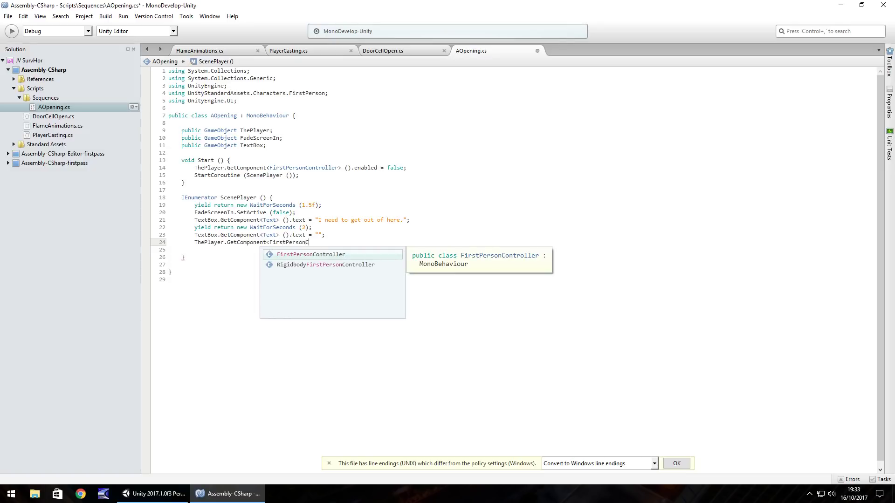
type("ontroller> ")
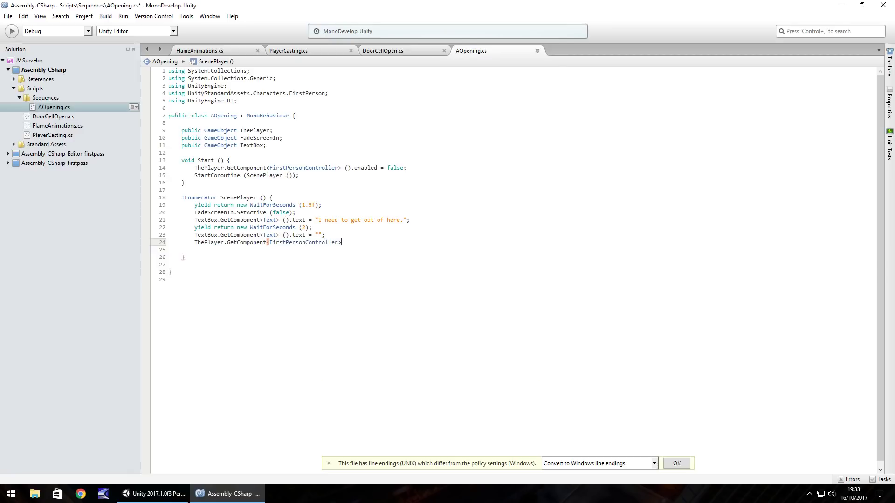
type("().")
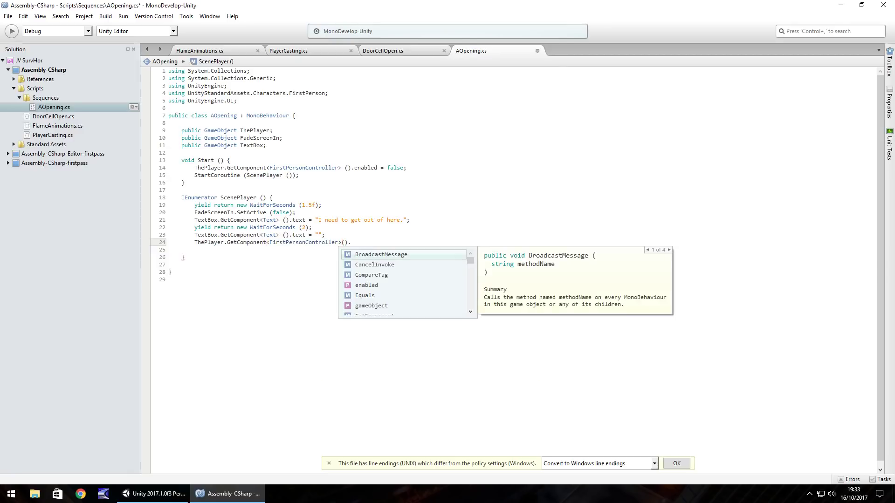
type("enabled ")
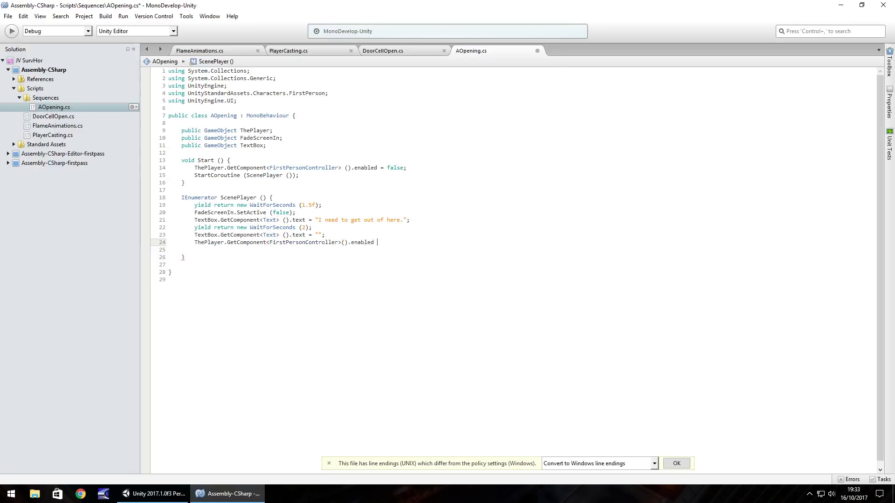
type("= true;")
key("ctrl+s")
Step: Switch to Unity and create an empty game object named SequenceObjects in the scene
left_click(154, 494)
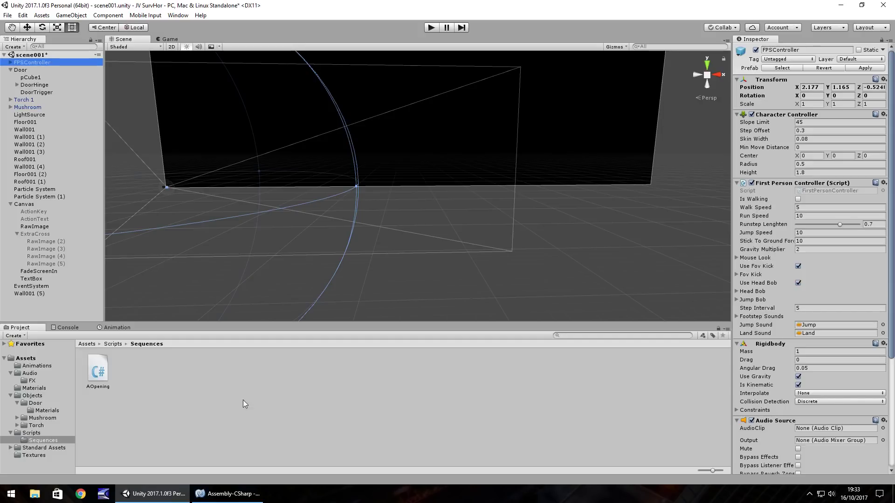
left_click(71, 15)
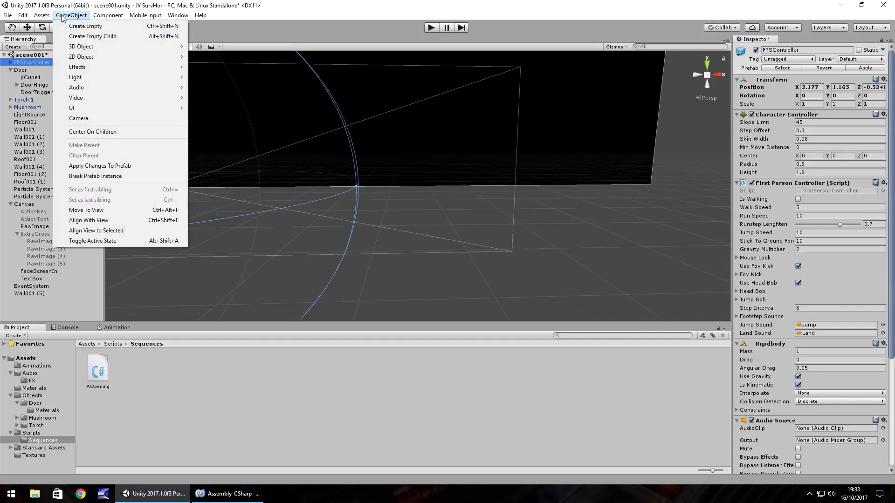
left_click(74, 26)
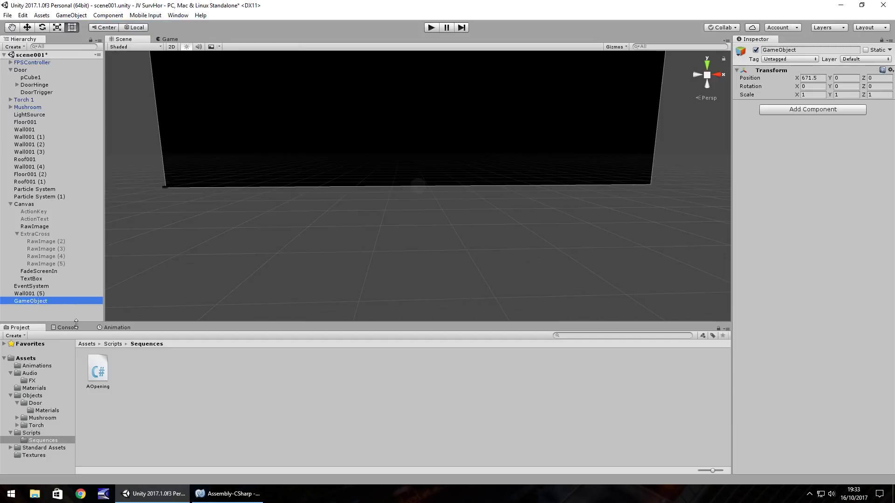
right_click(33, 300)
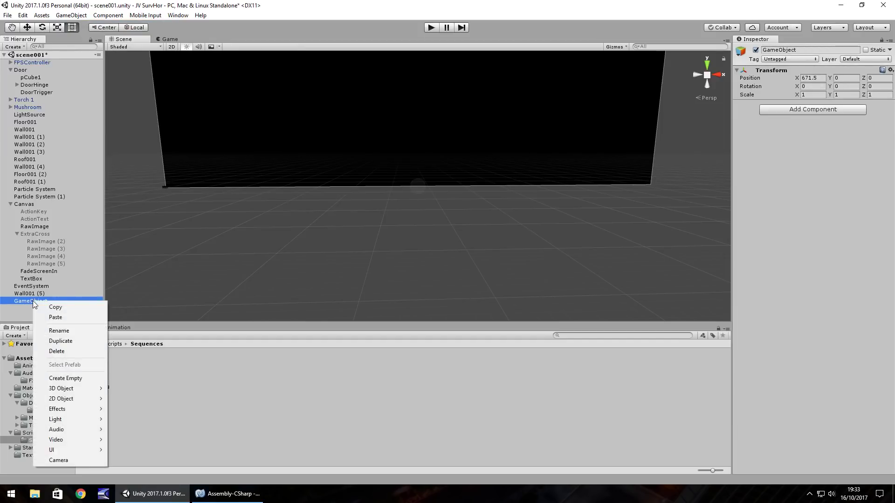
left_click(69, 330)
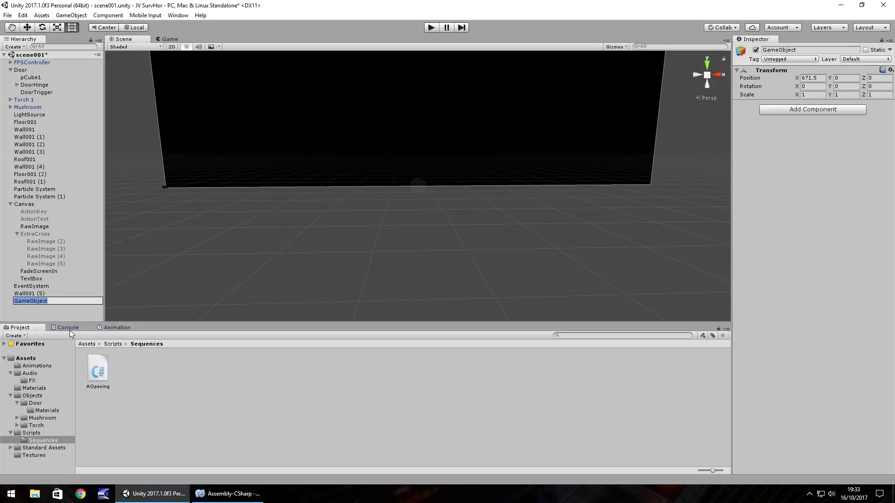
type("SequenceObjects")
key("Return")
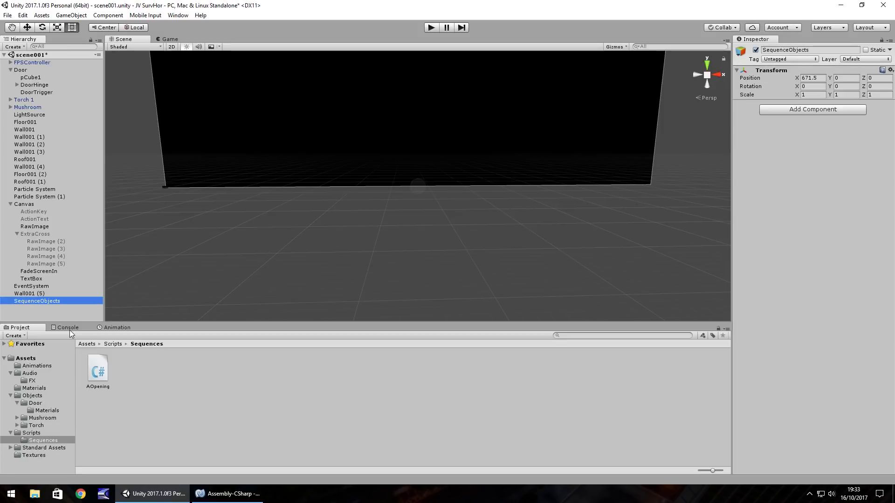
Step: Create an empty child object under SequenceObjects and name it AOpeningSequence
right_click(44, 299)
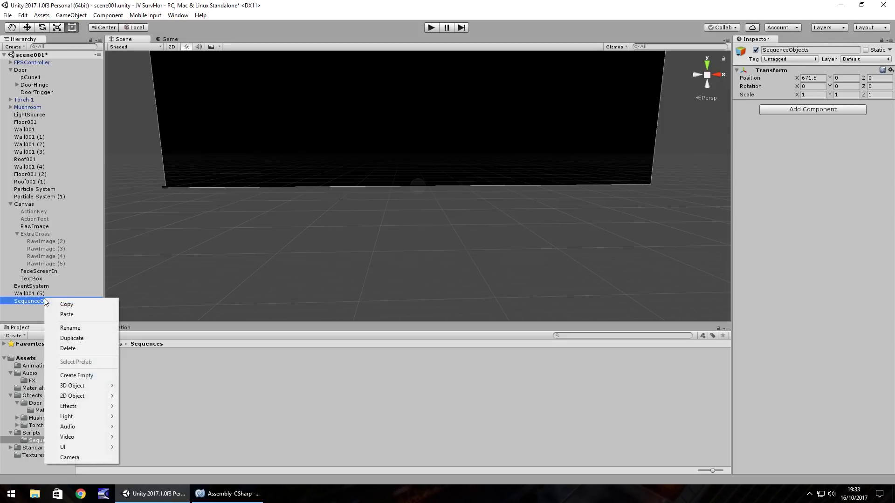
left_click(91, 374)
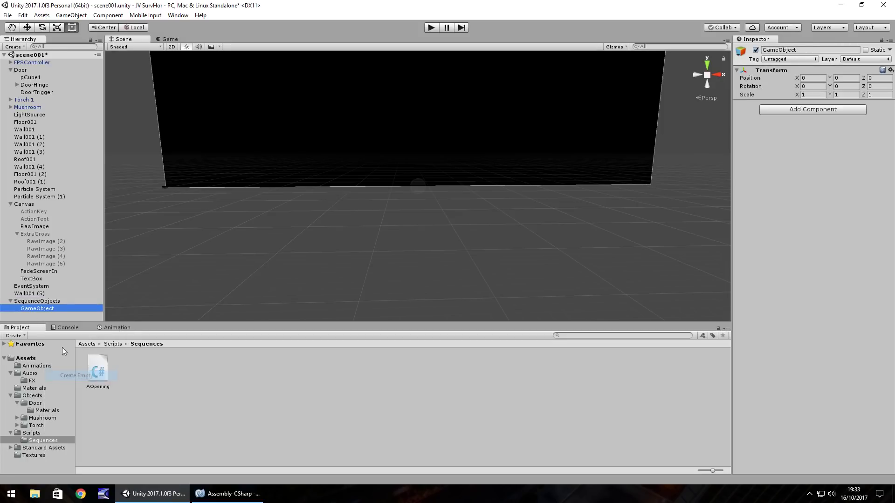
right_click(46, 309)
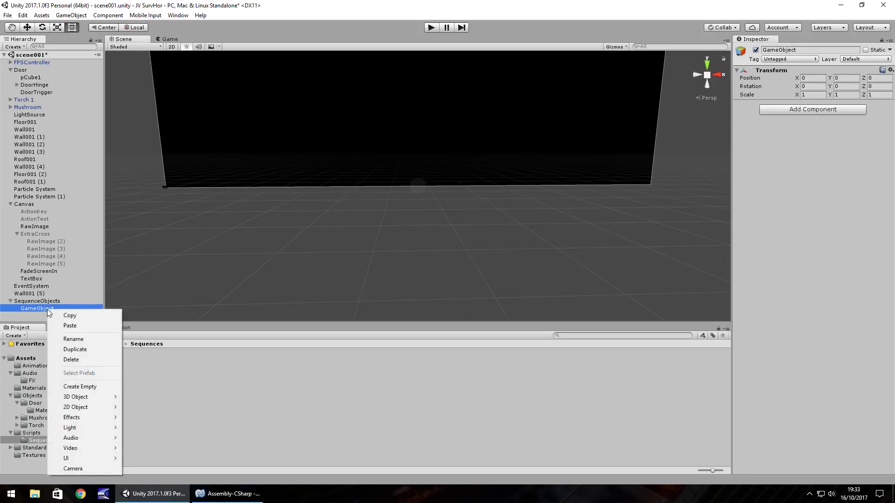
left_click(73, 340)
type("A")
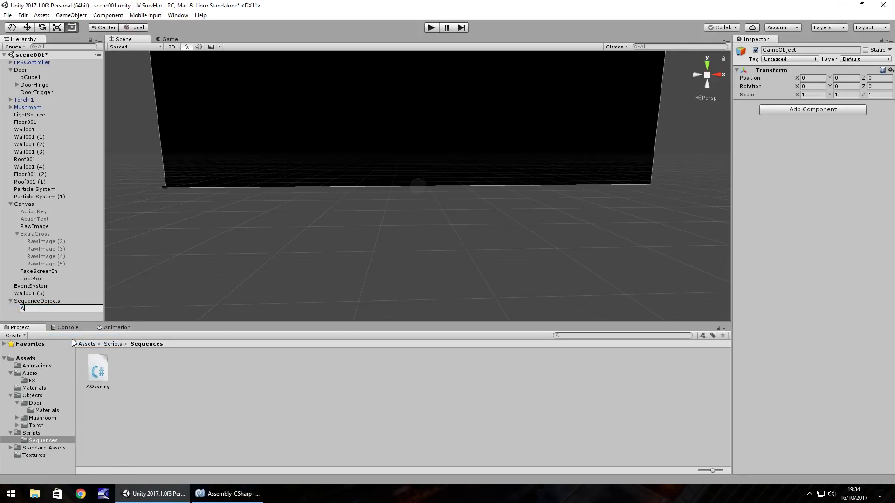
type("OpeningSequence")
key("Return")
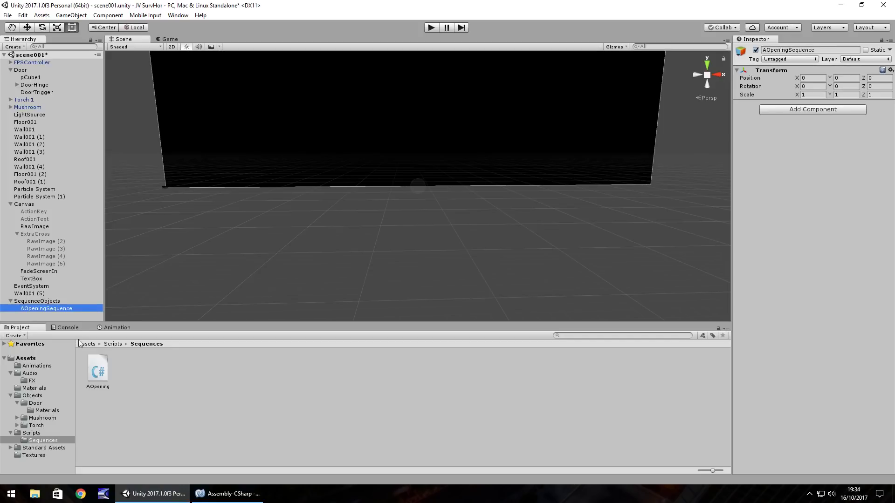
Step: Attach the AOpening script to AOpeningSequence, assigning FPSController to The Player, FadeScreenIn to Fade Screen In, and TextBox to Text Box
left_click_drag(97, 370, 44, 309)
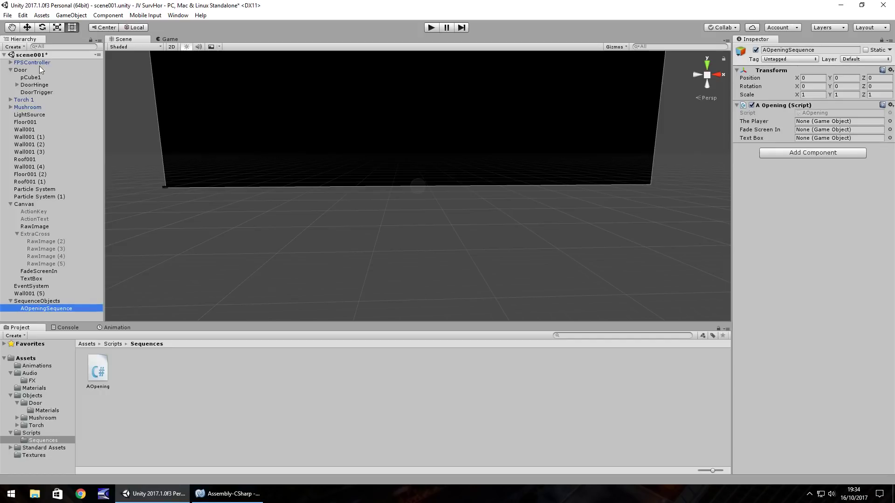
left_click_drag(22, 64, 828, 124)
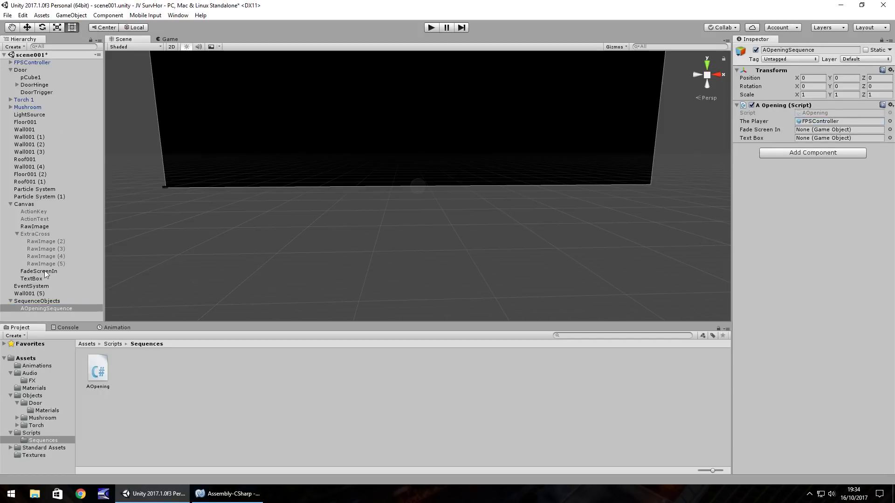
left_click_drag(39, 272, 822, 134)
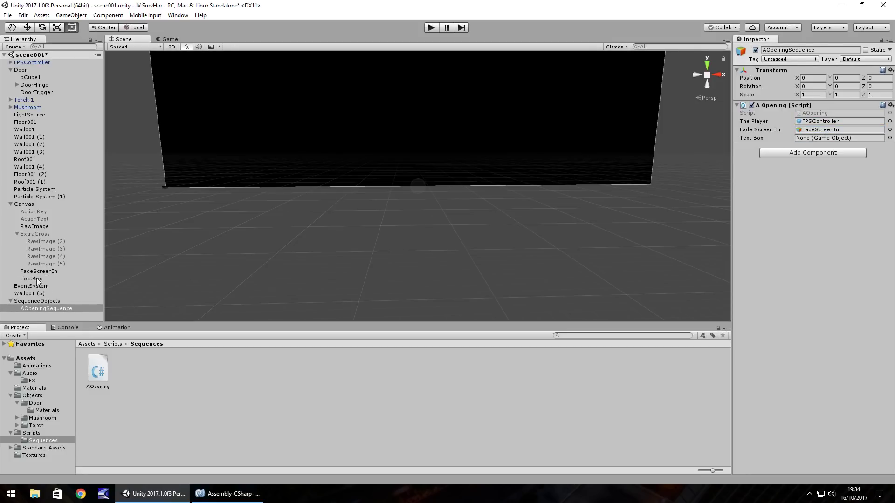
left_click_drag(35, 279, 856, 138)
Step: Rename the Canvas's RawImage object as Crosshair, collapse the ExtraCross group, and save the scene
left_click(36, 227)
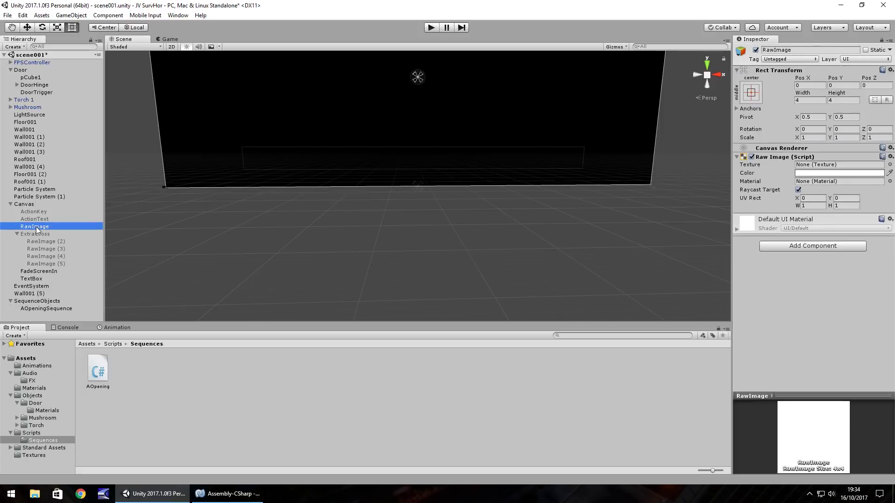
left_click(36, 229)
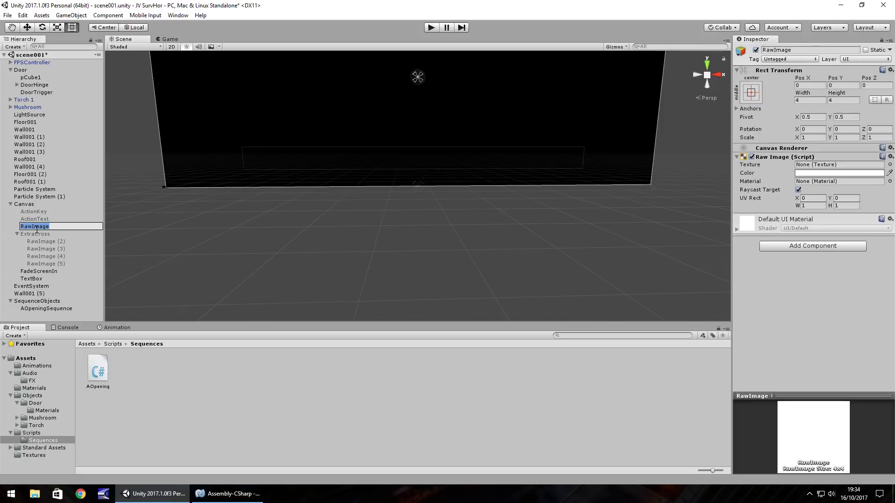
type("Crosshair")
key("Return")
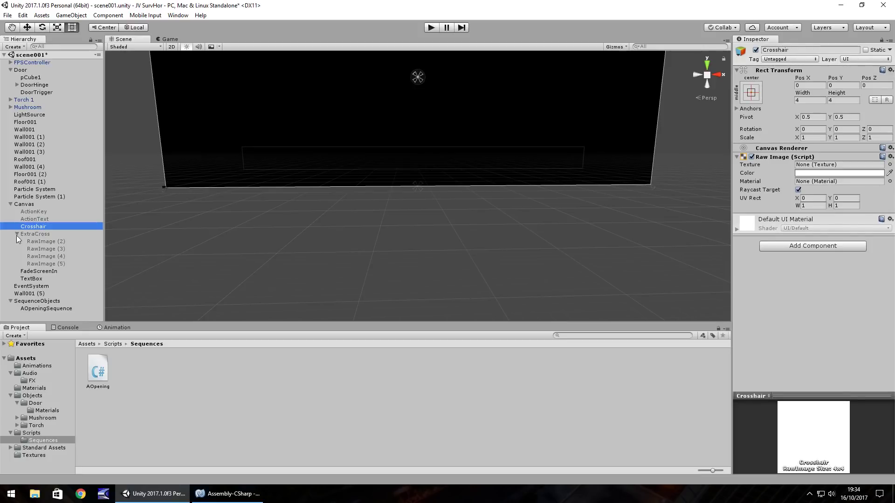
left_click(16, 234)
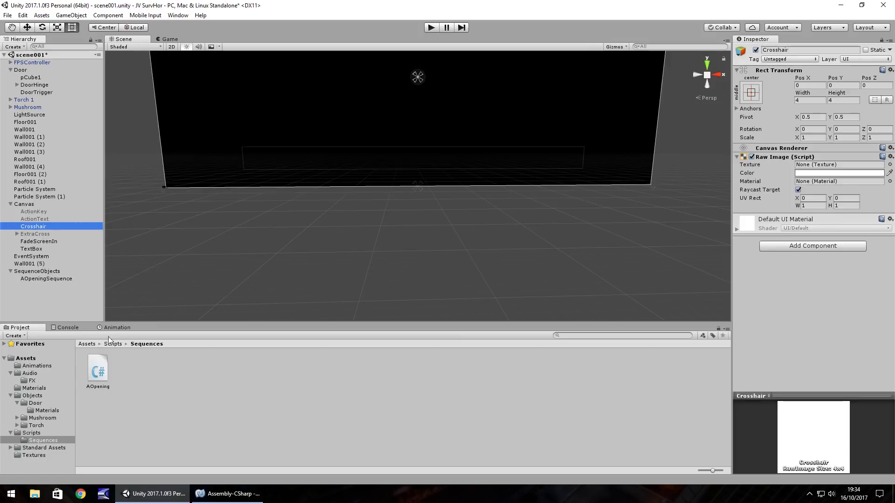
key("ctrl+s")
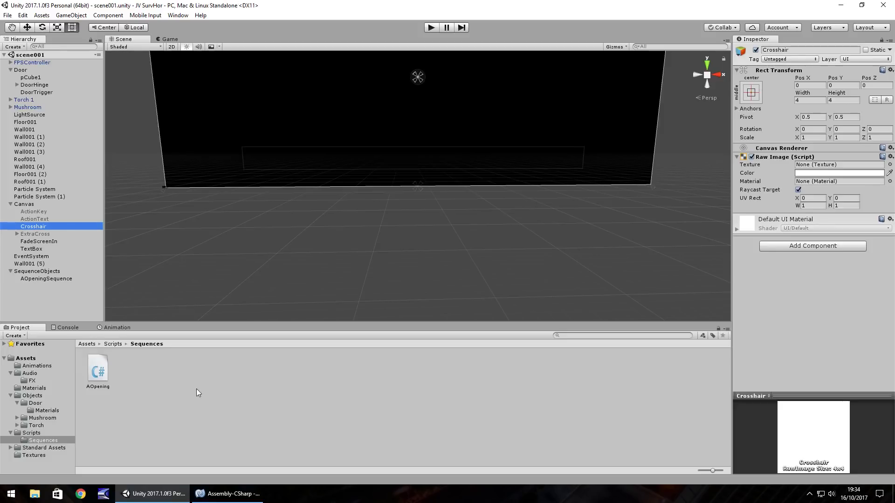
Step: Play the scene to test the opening sequence and player movement, and stop play mode
left_click(433, 27)
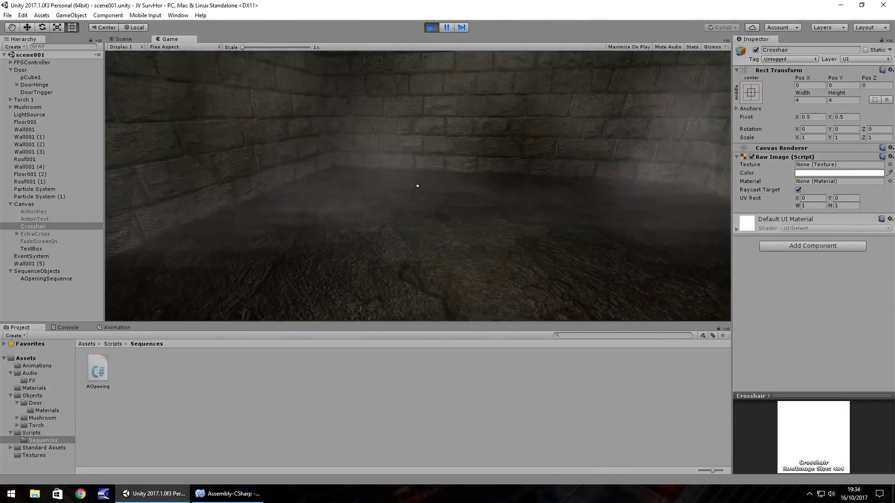
key("w")
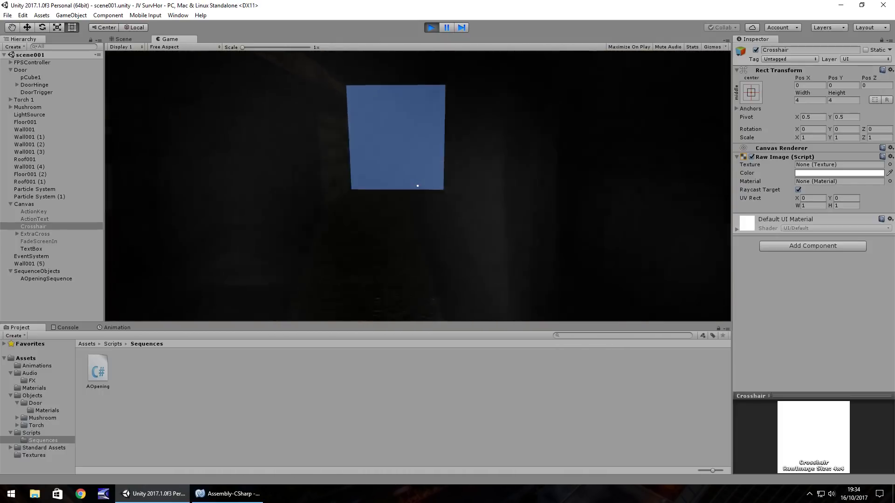
key("ctrl+p")
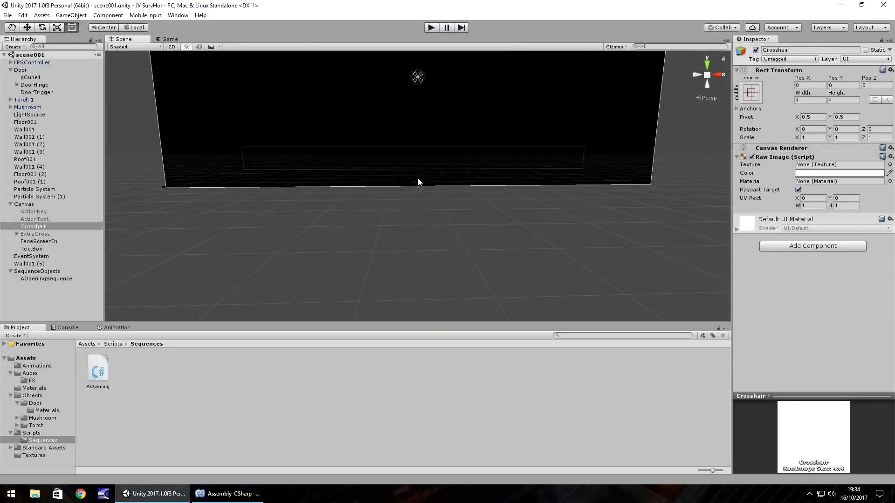